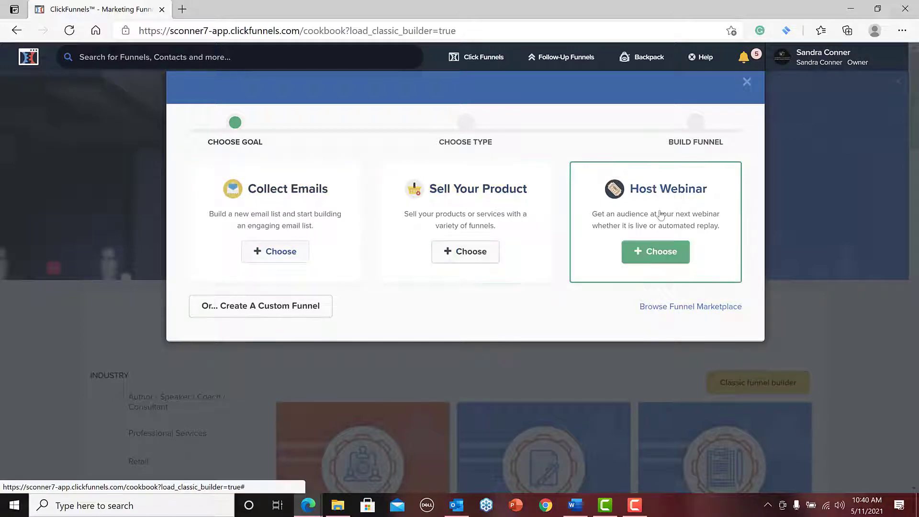
# Build an email optin funnel named "Fast Start" from the Collect Emails goal, without a group tag.
pyautogui.click(282, 254)
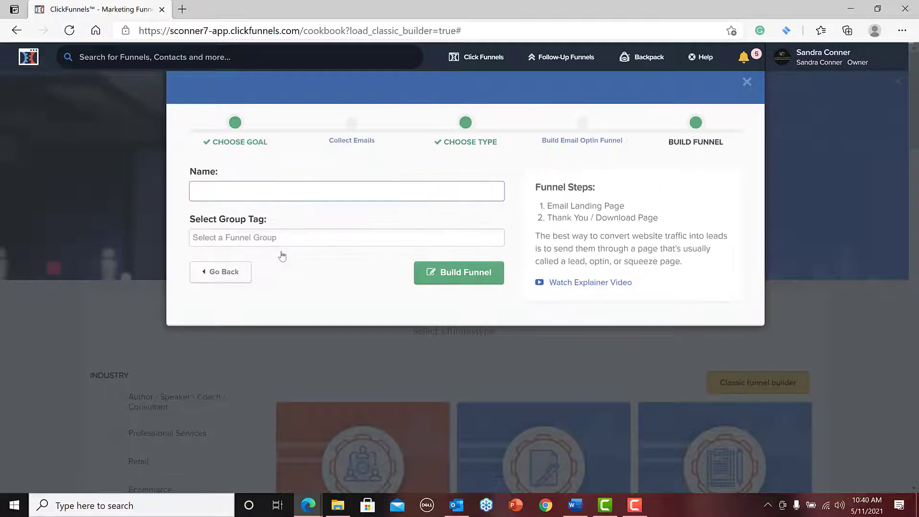
pyautogui.write('Fast Start')
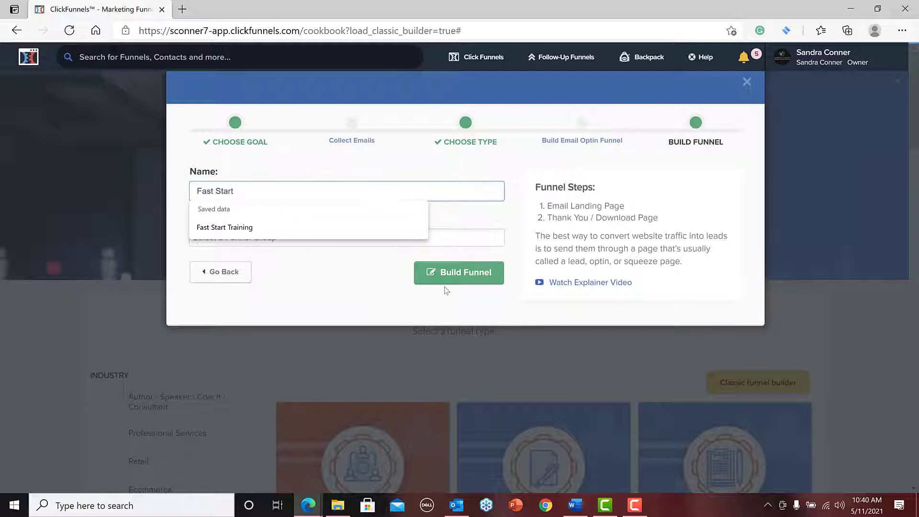
pyautogui.click(455, 238)
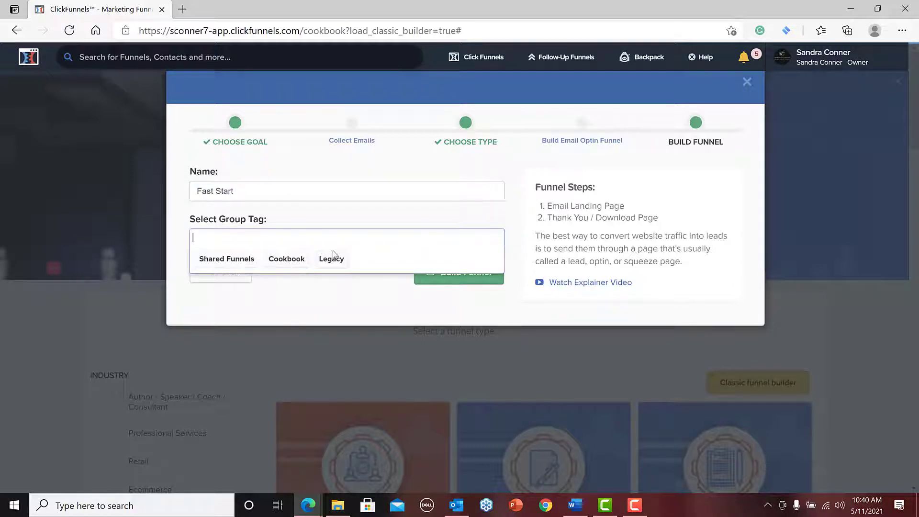
pyautogui.click(386, 224)
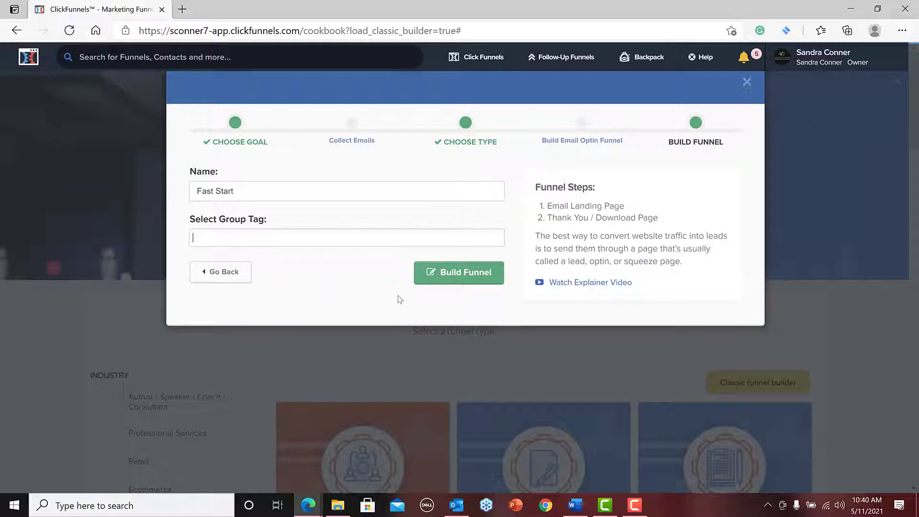
pyautogui.click(456, 277)
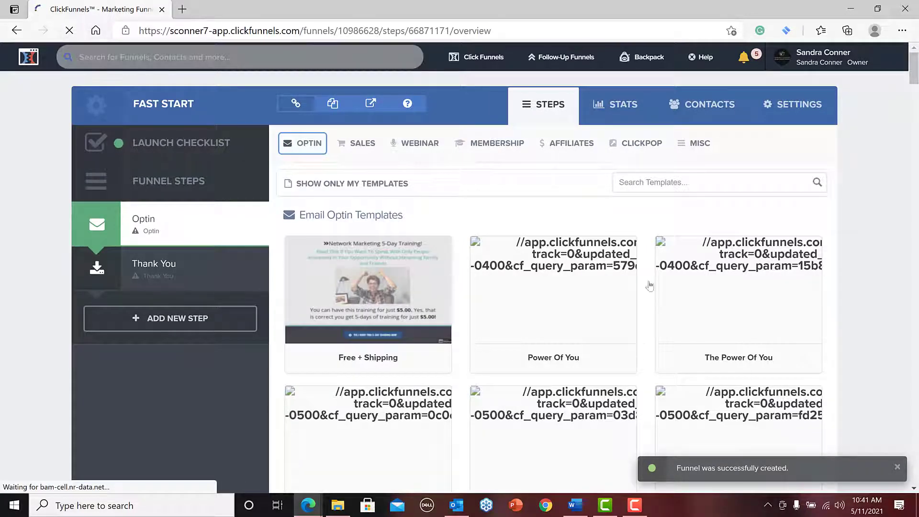
# Reload the funnel page and show the Email Optin templates for the Optin step.
pyautogui.moveTo(764, 327)
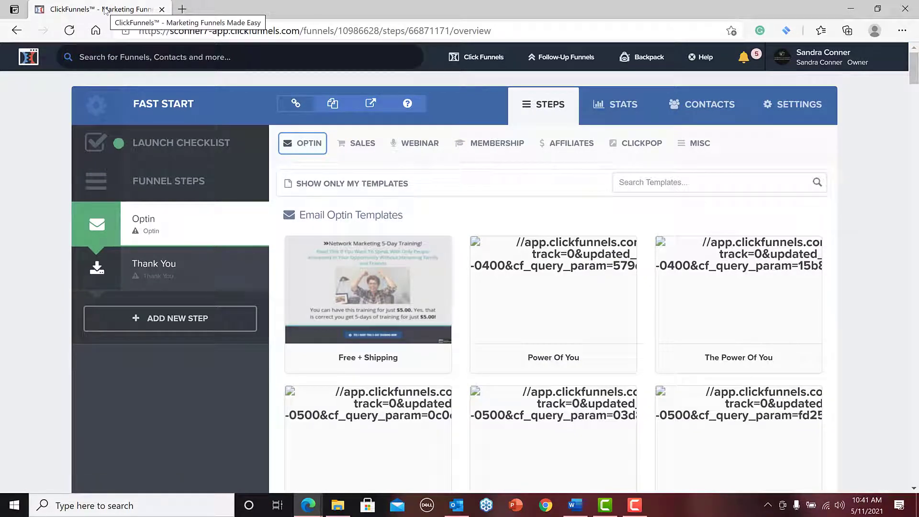
pyautogui.click(70, 31)
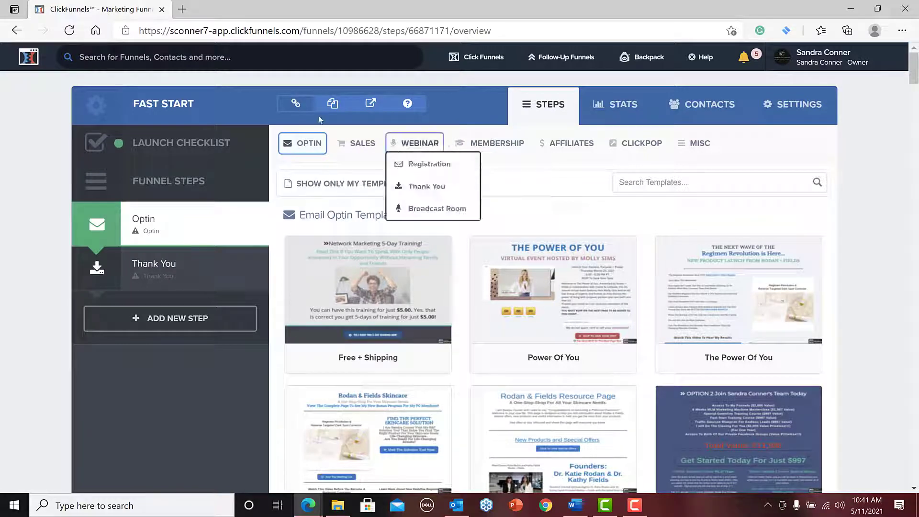
pyautogui.moveTo(312, 146)
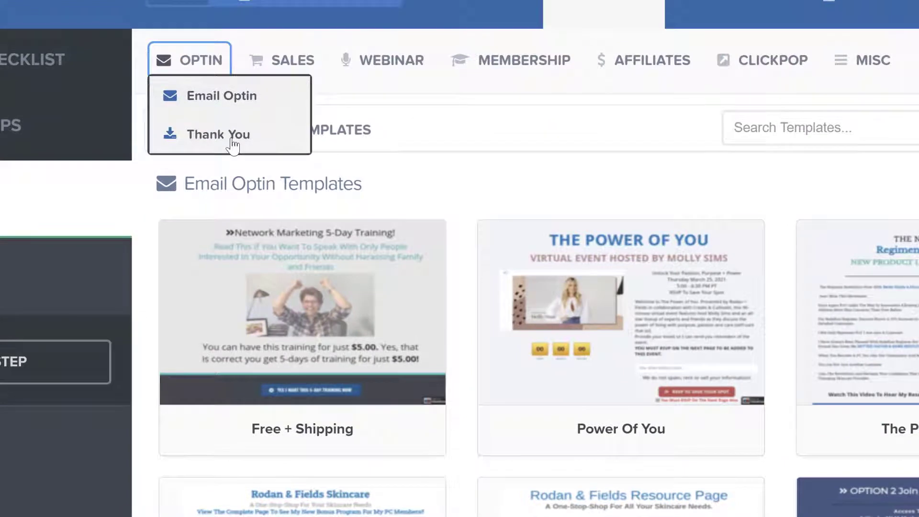
pyautogui.moveTo(295, 68)
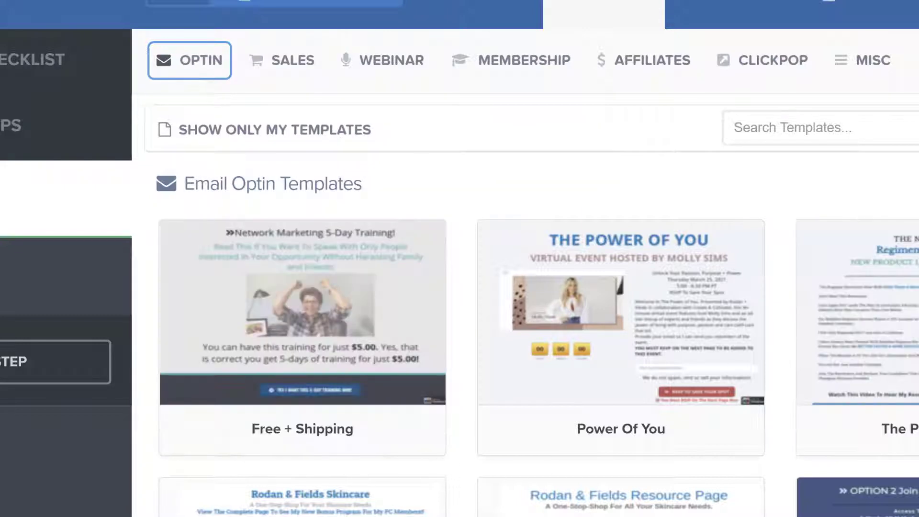
pyautogui.moveTo(206, 60)
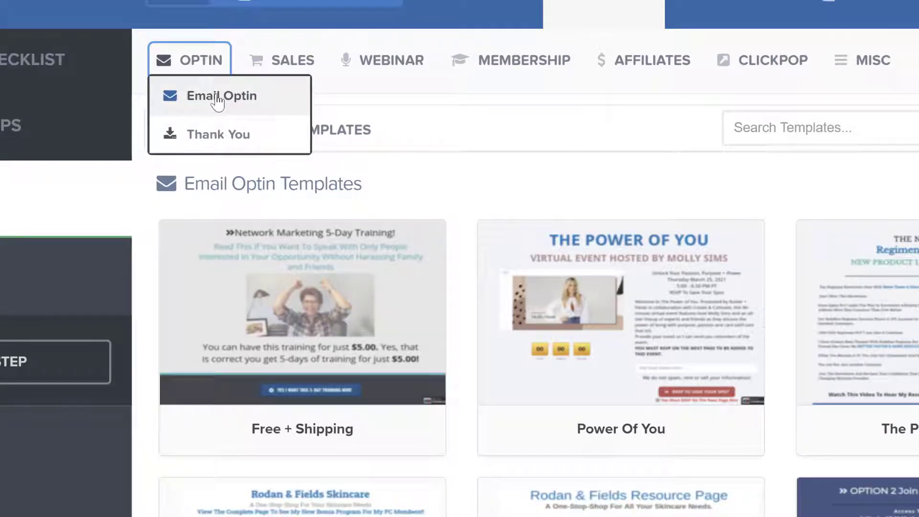
pyautogui.click(217, 99)
# Look through the Email Optin templates for a suitable landing page design.
pyautogui.moveTo(326, 388)
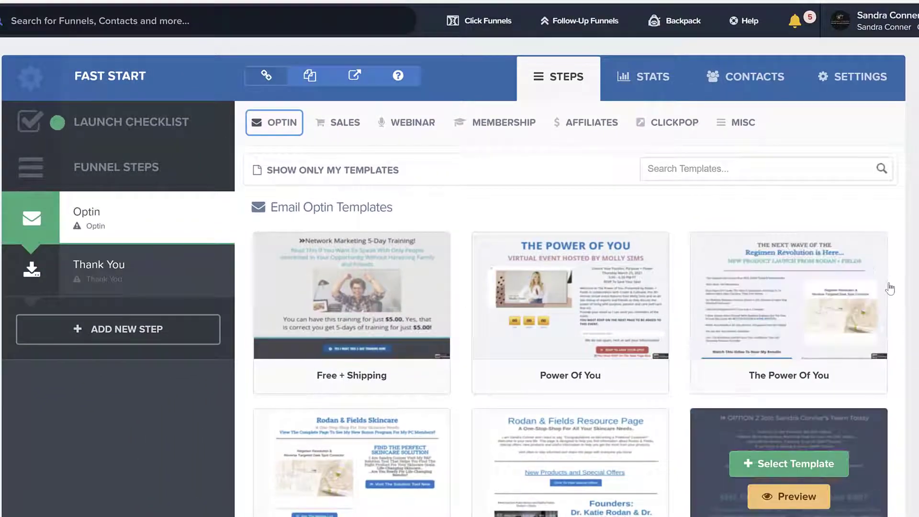
pyautogui.scroll(-5, 478, 185)
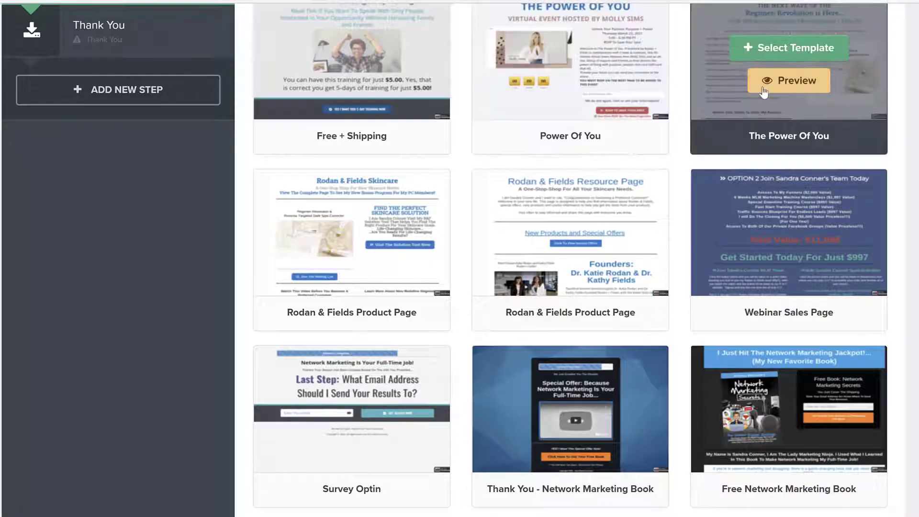
pyautogui.scroll(-2, 509, 224)
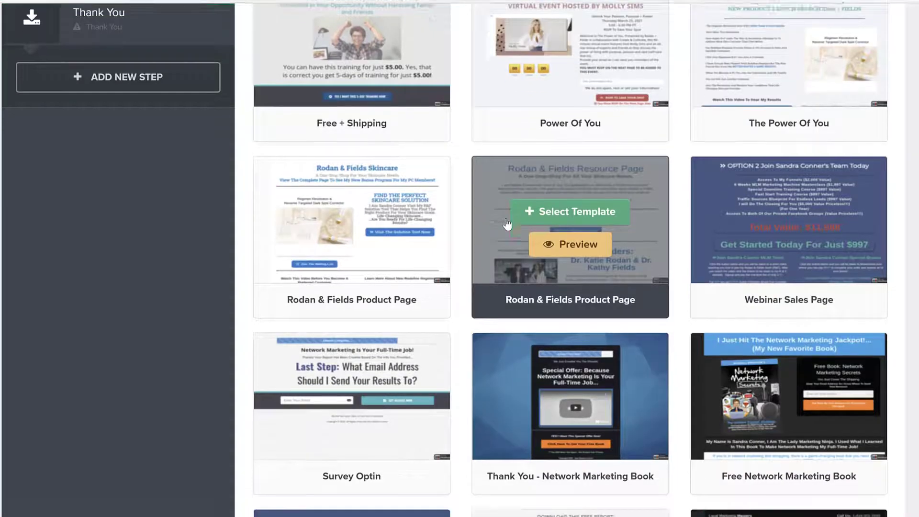
pyautogui.scroll(-4, 508, 225)
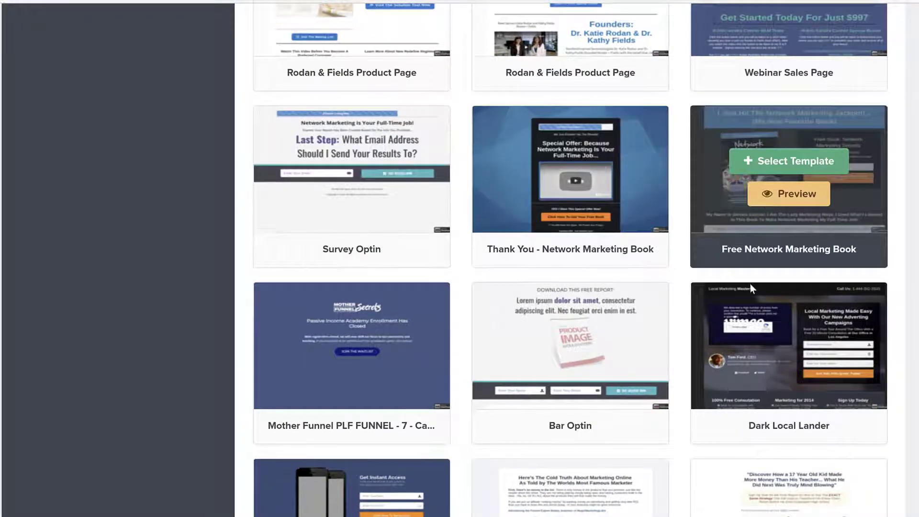
pyautogui.scroll(-3, 750, 287)
pyautogui.scroll(-1, 751, 290)
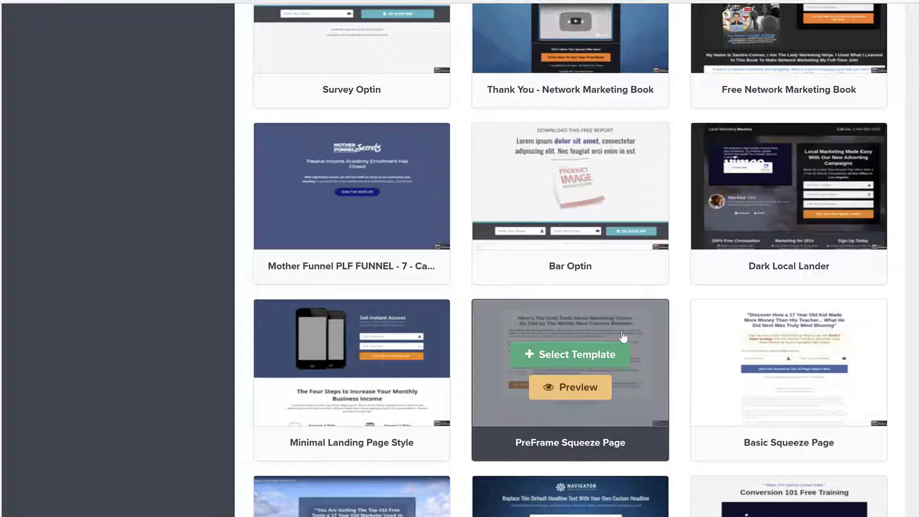
pyautogui.scroll(-1, 623, 336)
pyautogui.scroll(-4, 623, 336)
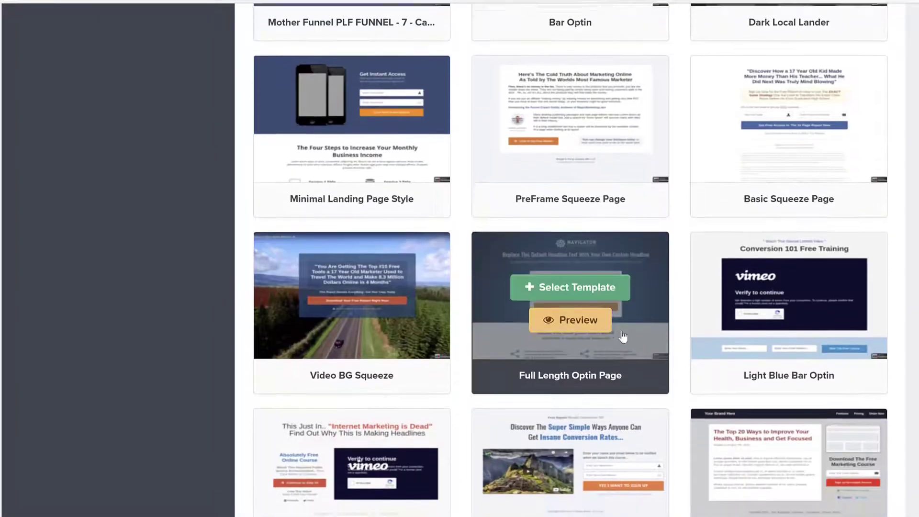
pyautogui.scroll(-2, 623, 336)
pyautogui.scroll(-5, 623, 337)
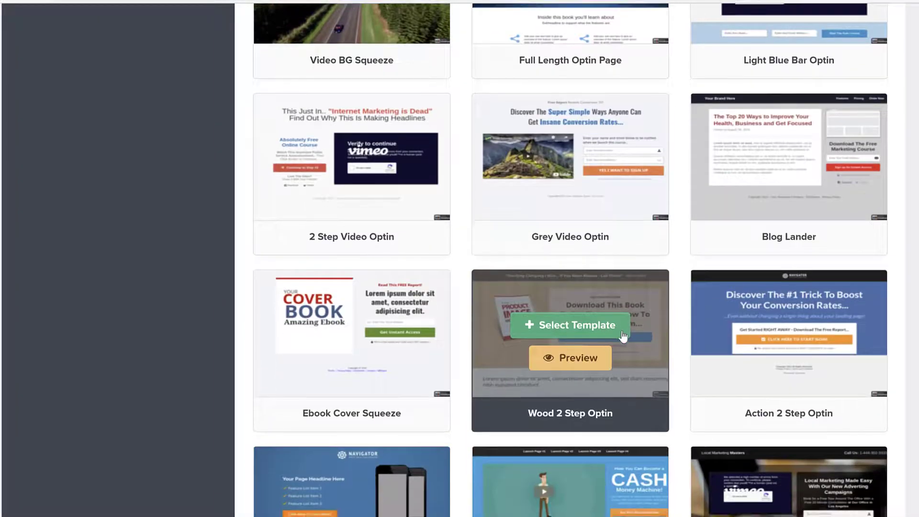
pyautogui.scroll(-2, 622, 336)
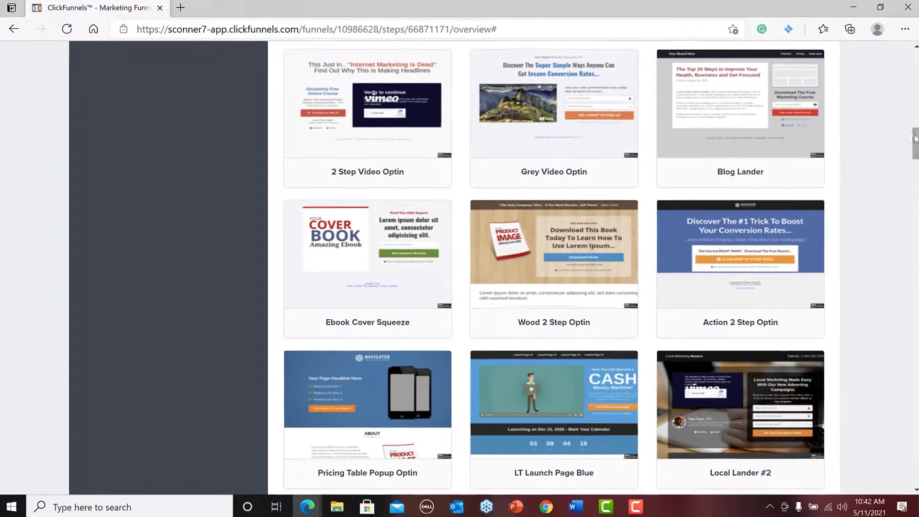
pyautogui.scroll(-4, 602, 264)
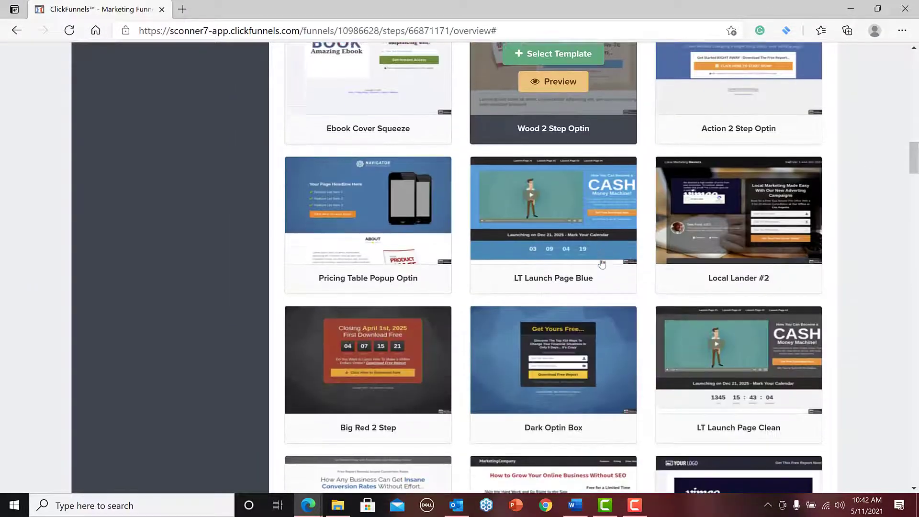
pyautogui.scroll(-4, 602, 263)
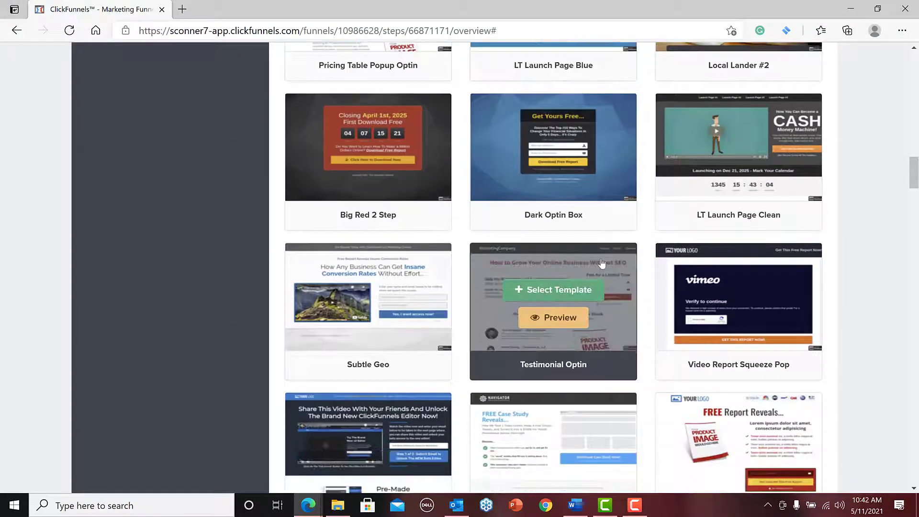
pyautogui.scroll(-5, 602, 263)
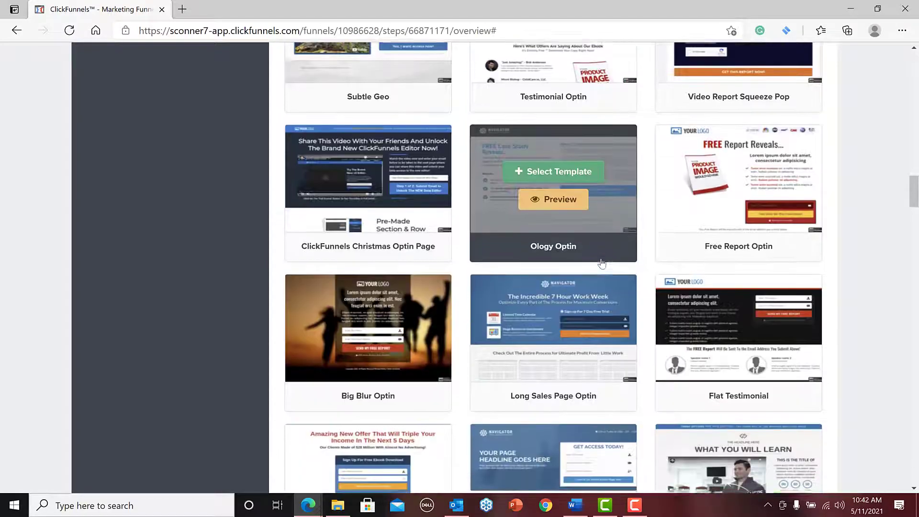
pyautogui.scroll(-3, 603, 264)
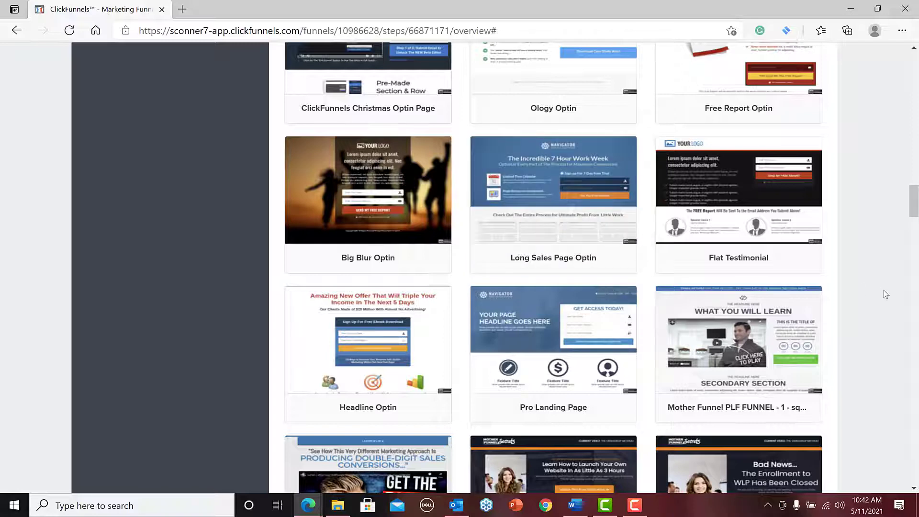
pyautogui.scroll(-10, 863, 348)
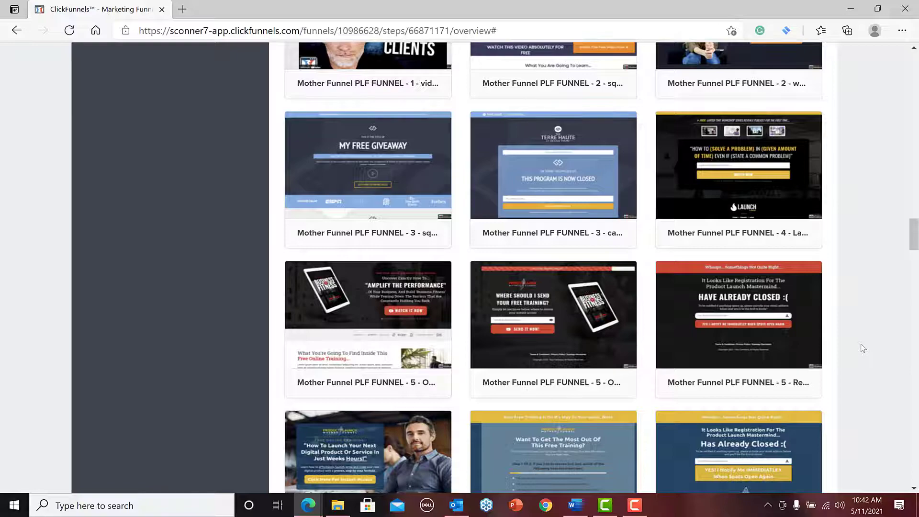
pyautogui.scroll(13, 863, 348)
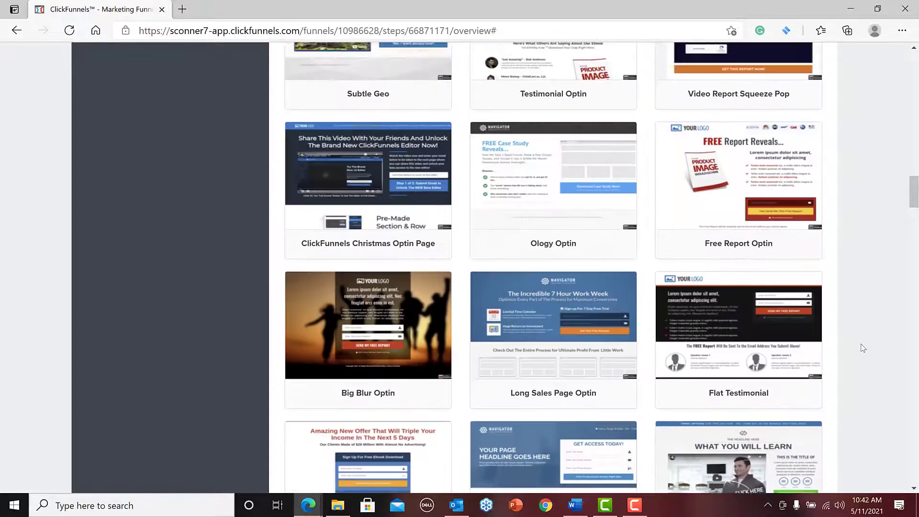
pyautogui.scroll(14, 863, 348)
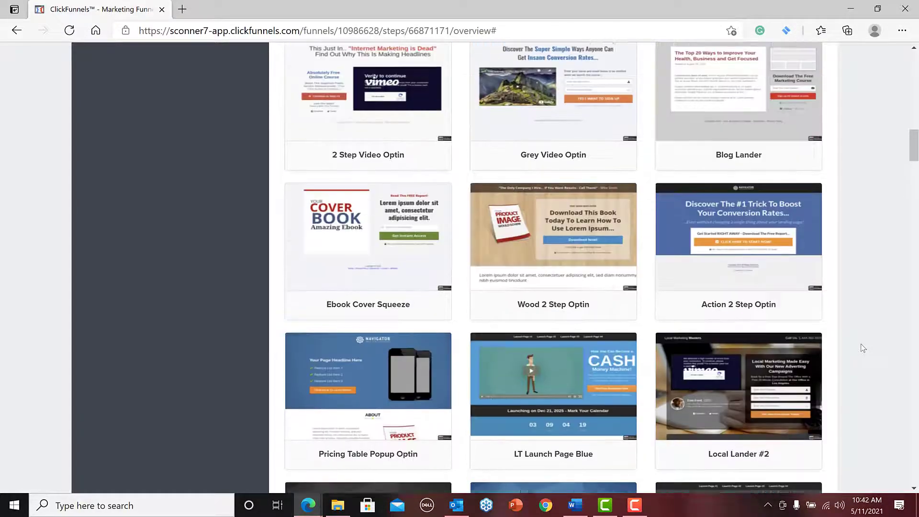
pyautogui.scroll(13, 863, 348)
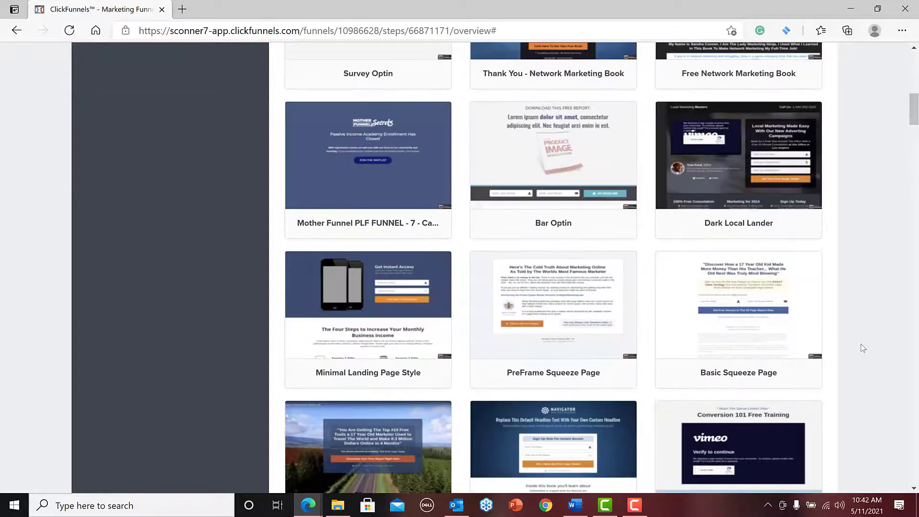
pyautogui.scroll(5, 863, 348)
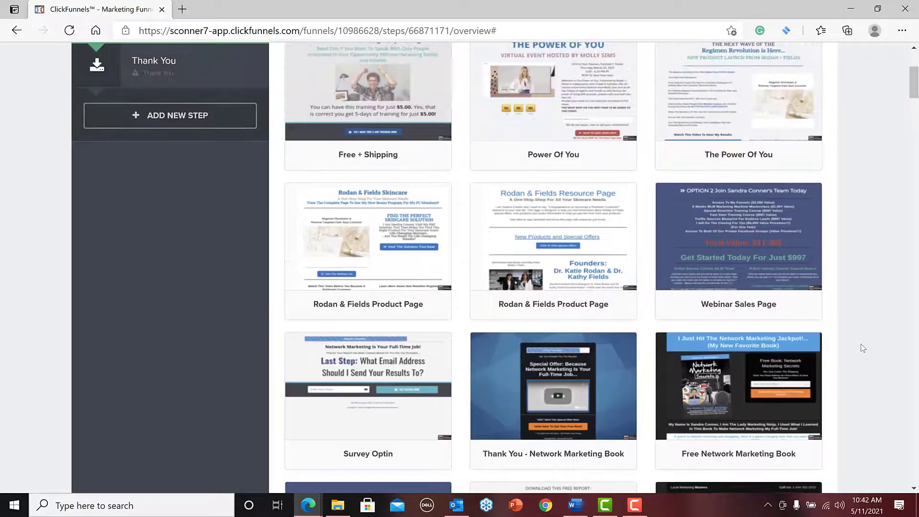
pyautogui.scroll(-6, 863, 348)
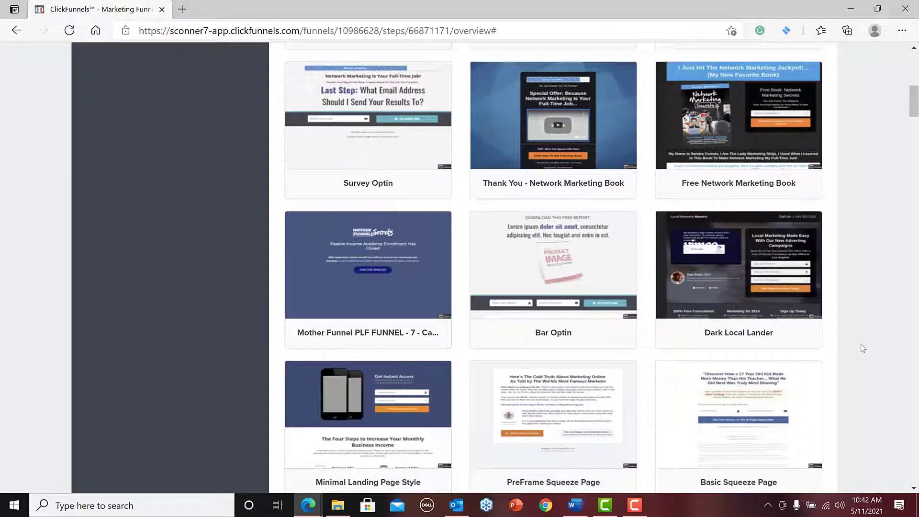
# Apply the "Mother Funnel PLF FUNNEL - 7" template to the Optin step and open its page for editing.
pyautogui.moveTo(367, 258)
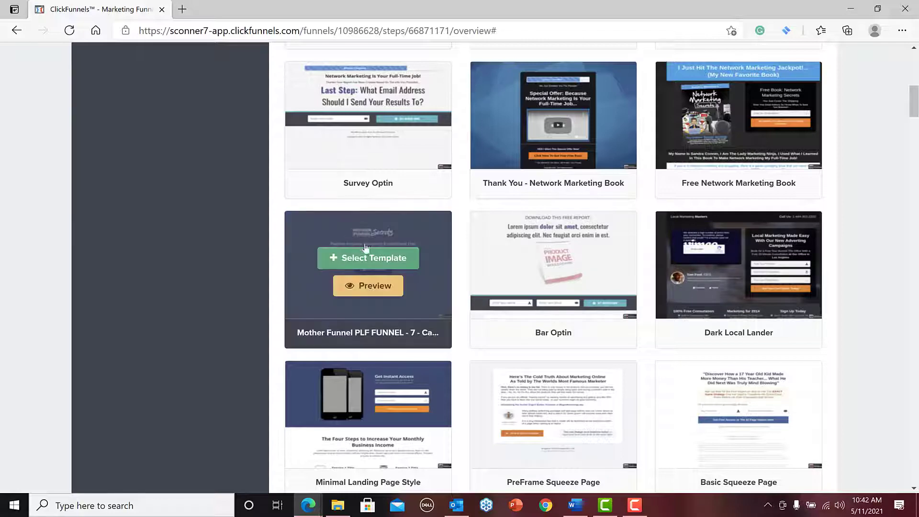
pyautogui.click(367, 258)
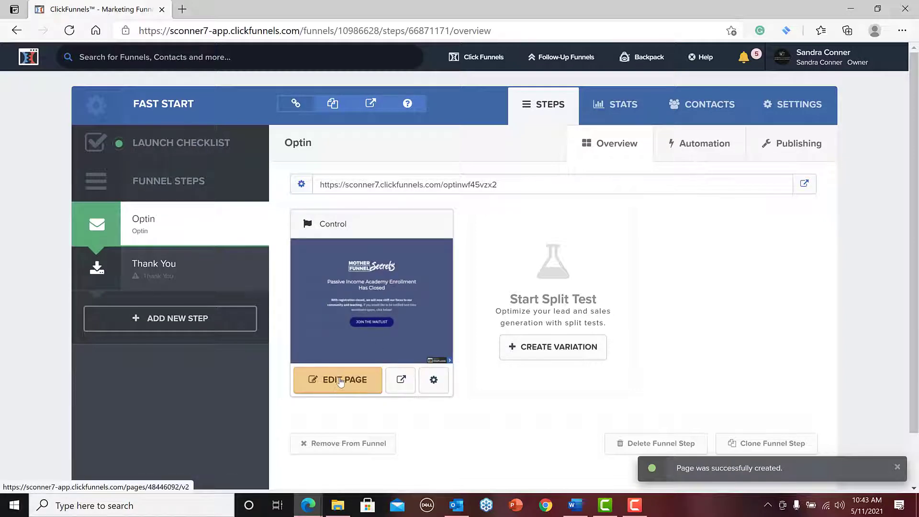
pyautogui.click(340, 381)
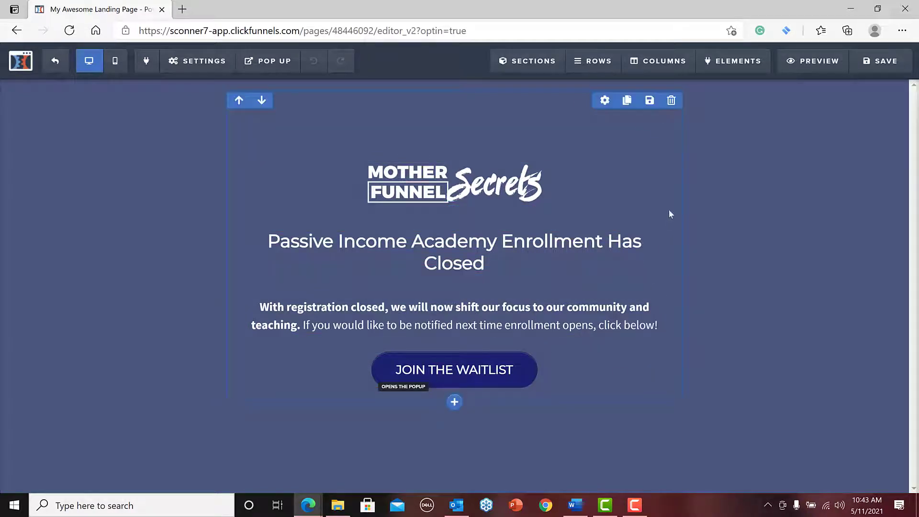
# Delete the template's row containing the logo, headline, paragraph and waitlist button.
pyautogui.click(671, 101)
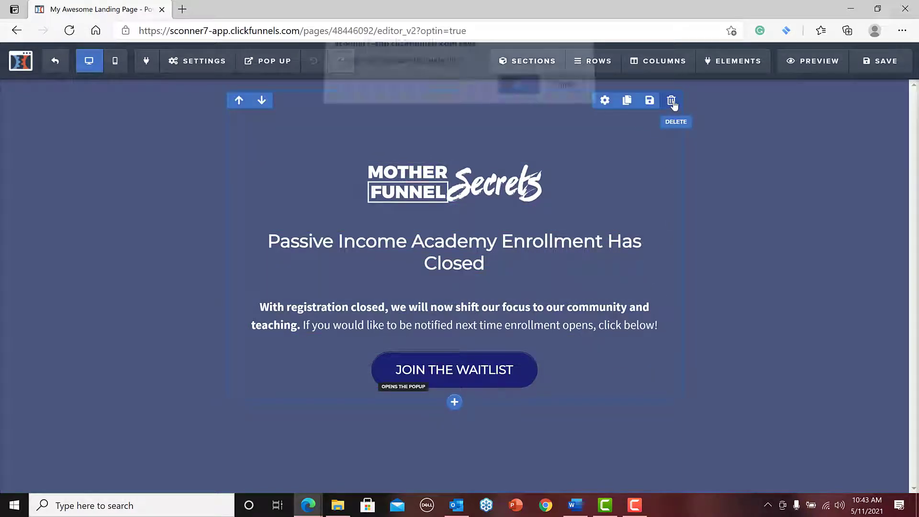
pyautogui.click(516, 95)
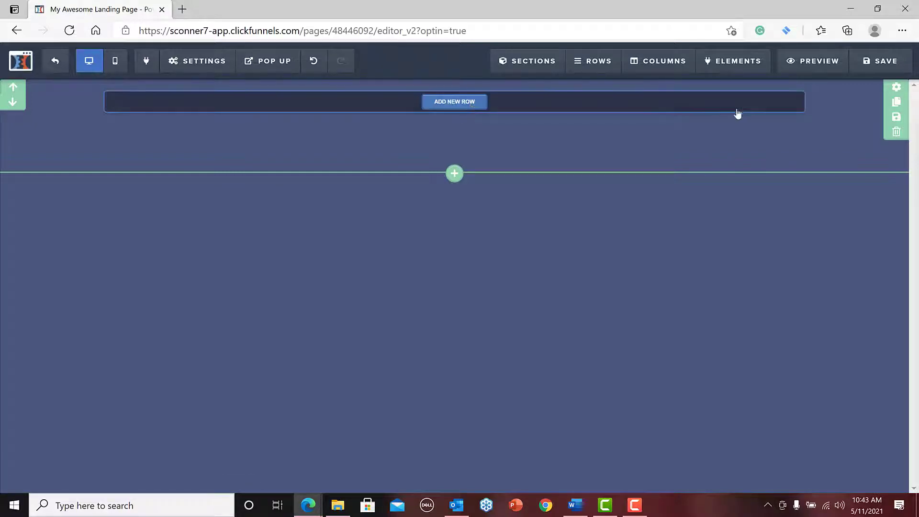
# Add a row with 2 columns to the empty section of the landing page.
pyautogui.click(511, 104)
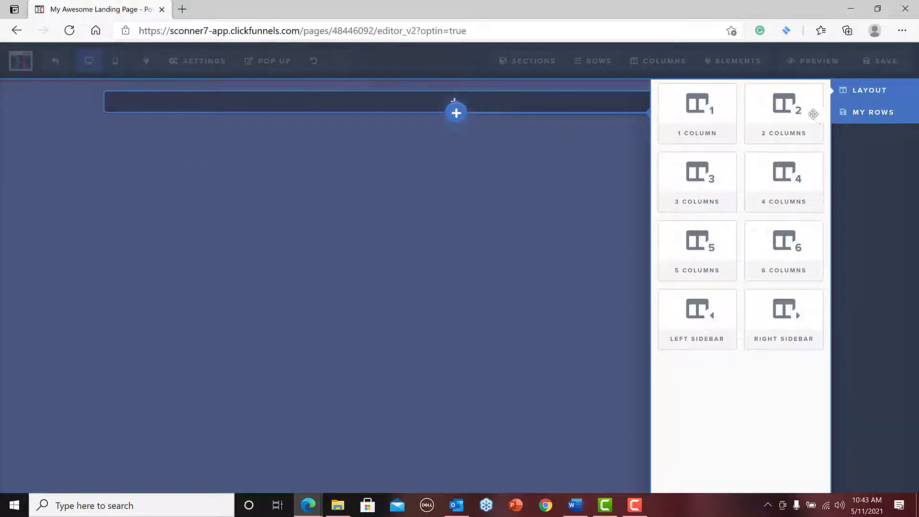
pyautogui.moveTo(813, 114); pyautogui.dragTo(777, 114)
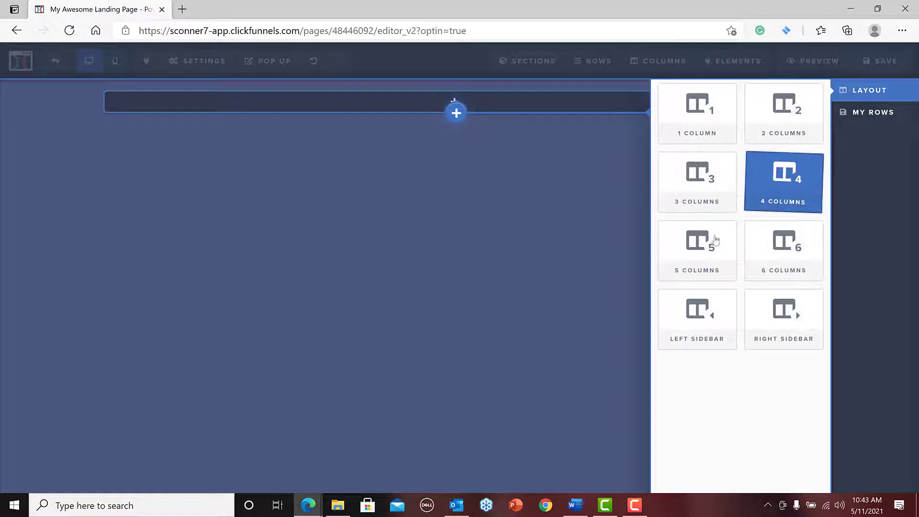
pyautogui.click(793, 110)
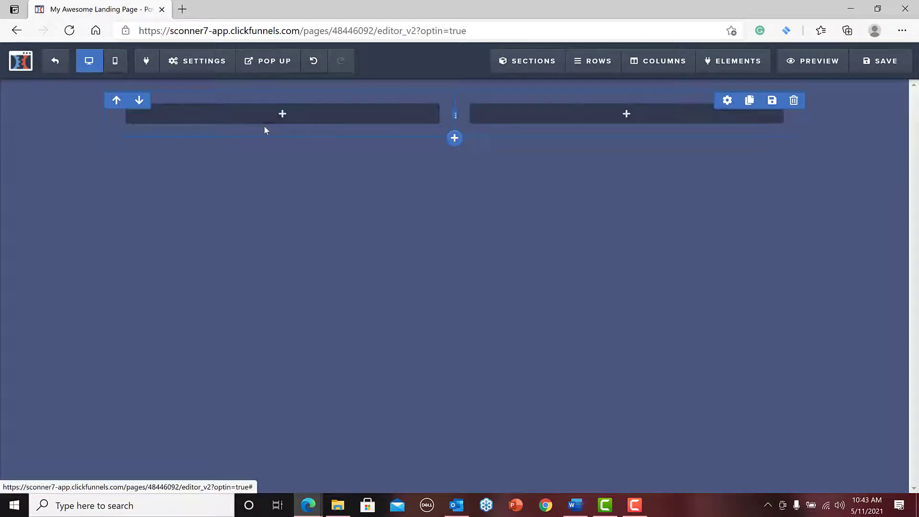
# Add an Image element to the first column of the new row.
pyautogui.click(275, 118)
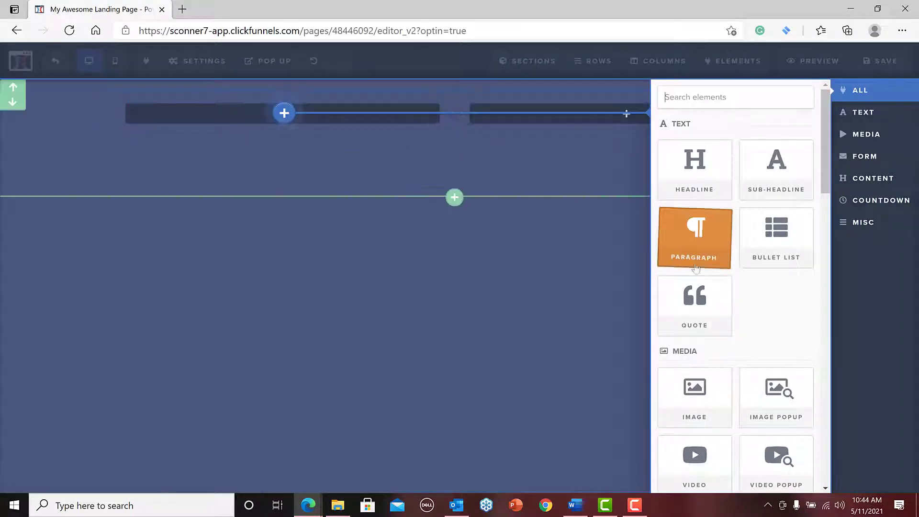
pyautogui.scroll(-2, 754, 279)
pyautogui.scroll(-3, 755, 279)
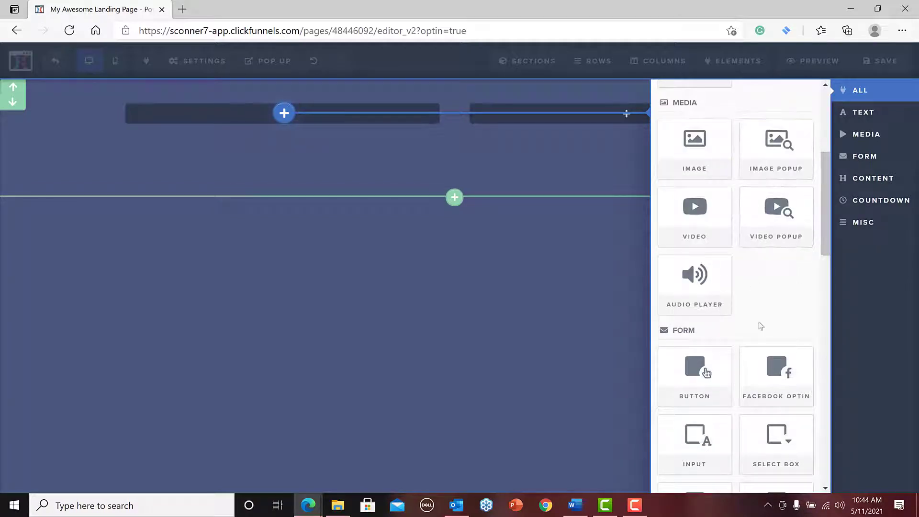
pyautogui.scroll(-4, 761, 326)
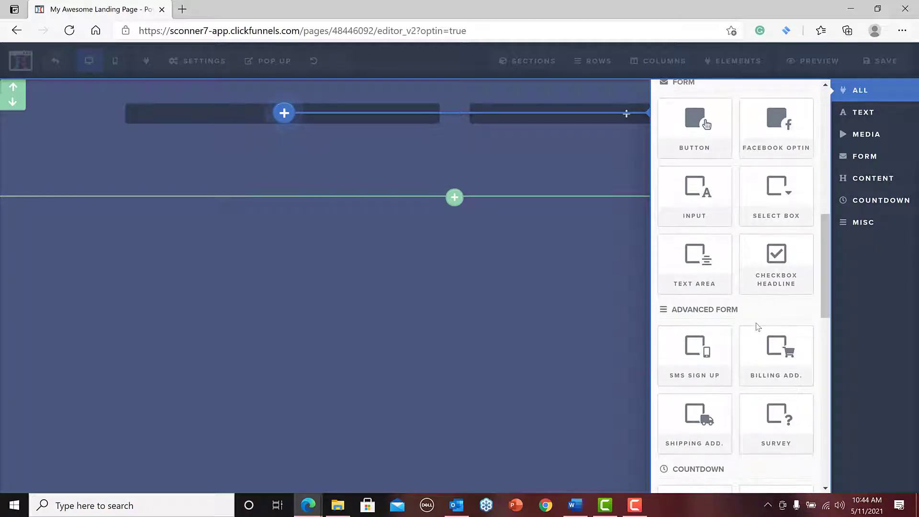
pyautogui.scroll(4, 755, 268)
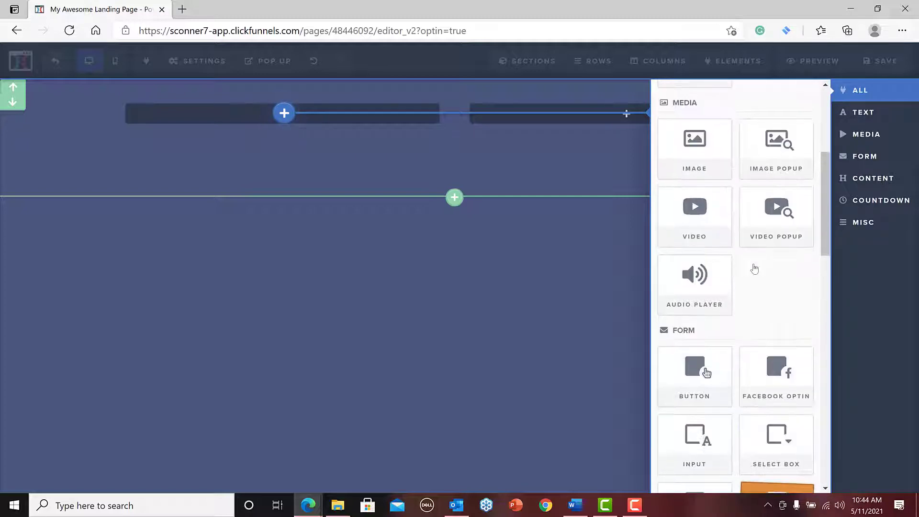
pyautogui.click(693, 140)
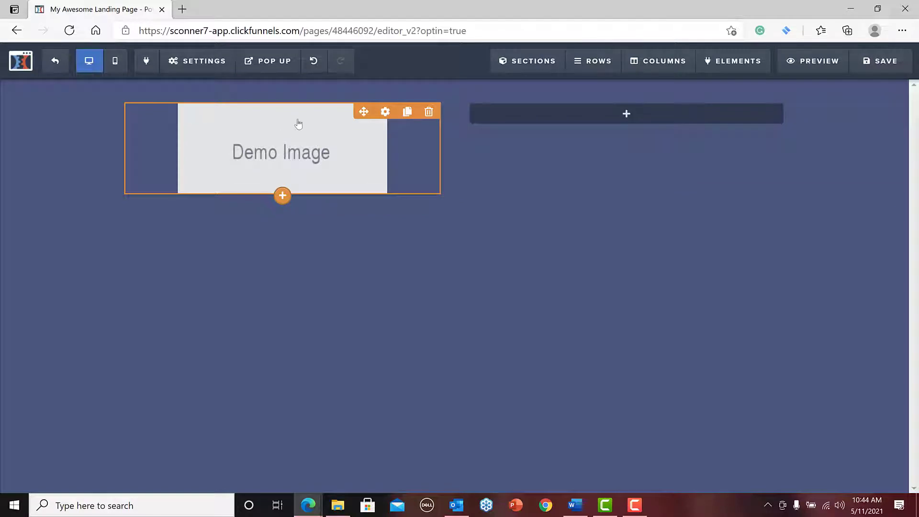
pyautogui.click(313, 158)
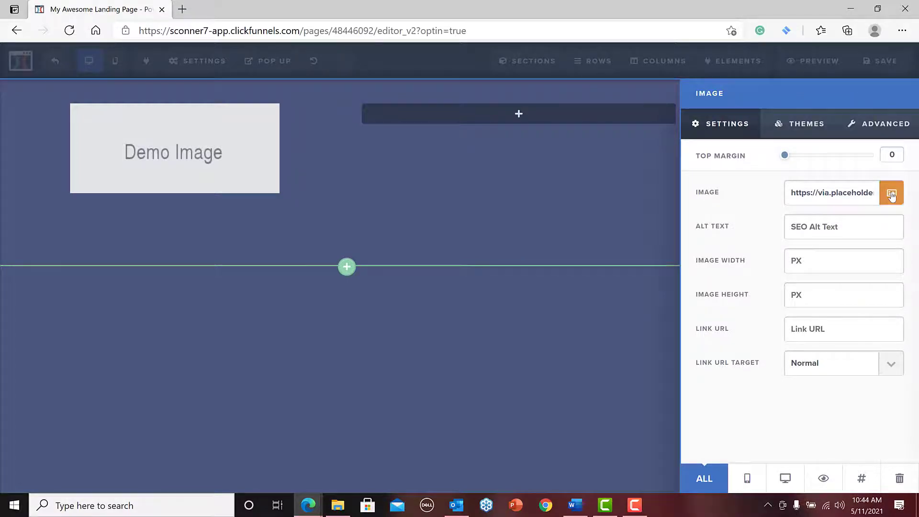
pyautogui.click(891, 194)
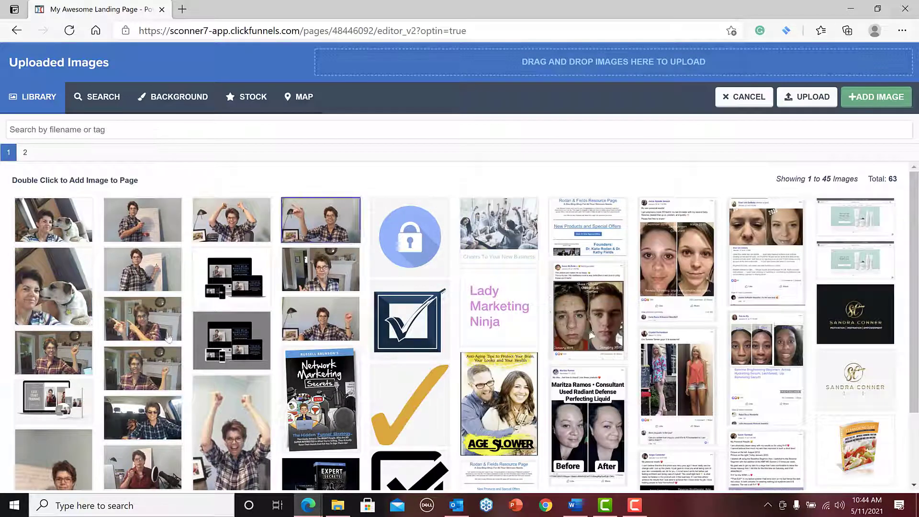
pyautogui.click(881, 98)
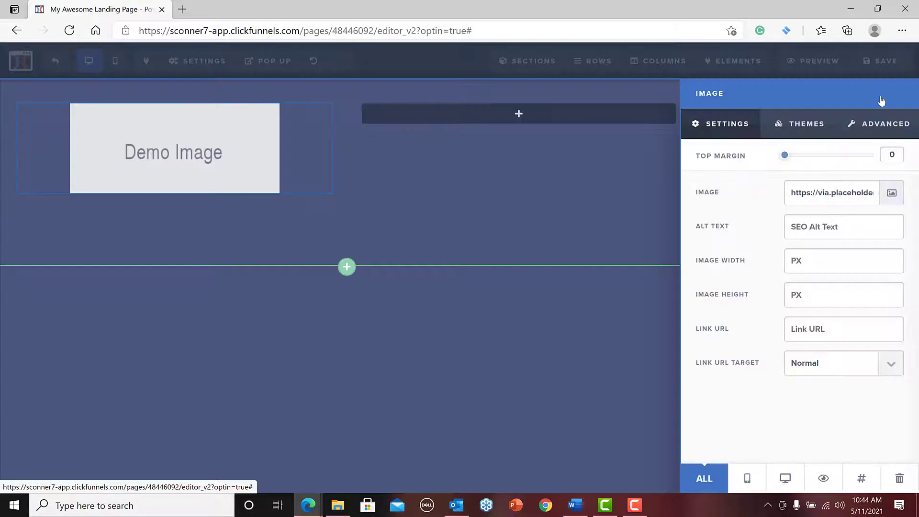
pyautogui.click(617, 179)
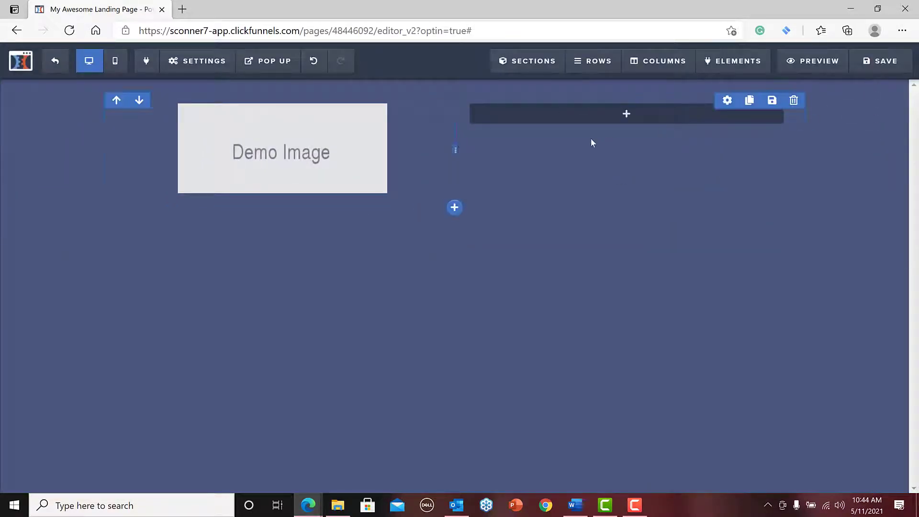
# Replace the demo image with the uploaded landscape photo of the woman in a plaid shirt raising both fists, from the image library.
pyautogui.click(258, 137)
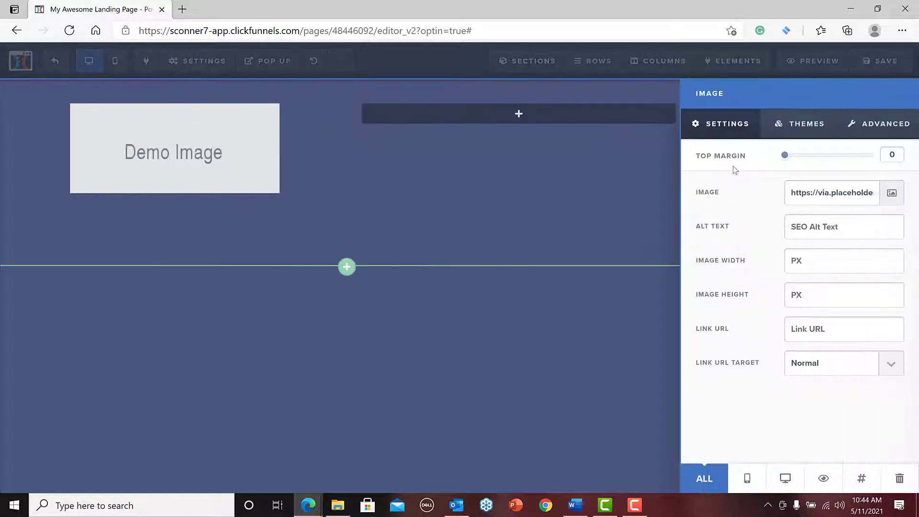
pyautogui.click(894, 196)
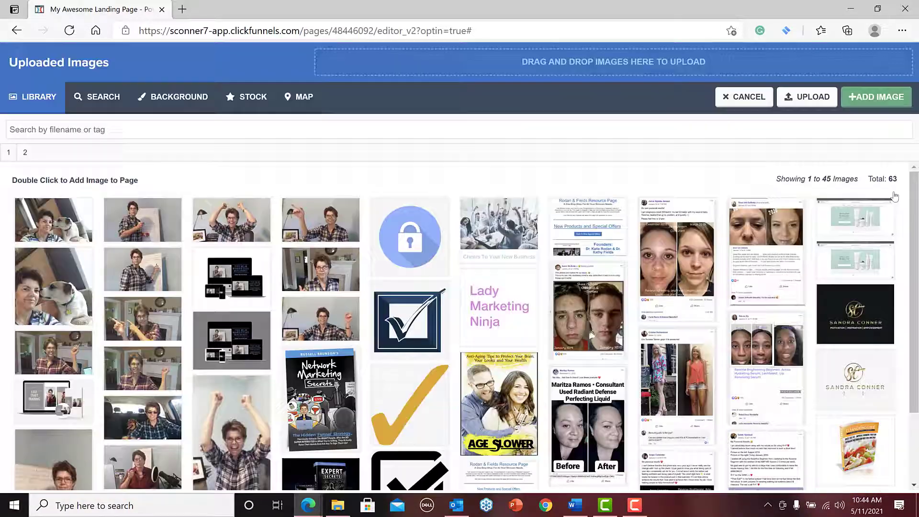
pyautogui.click(806, 98)
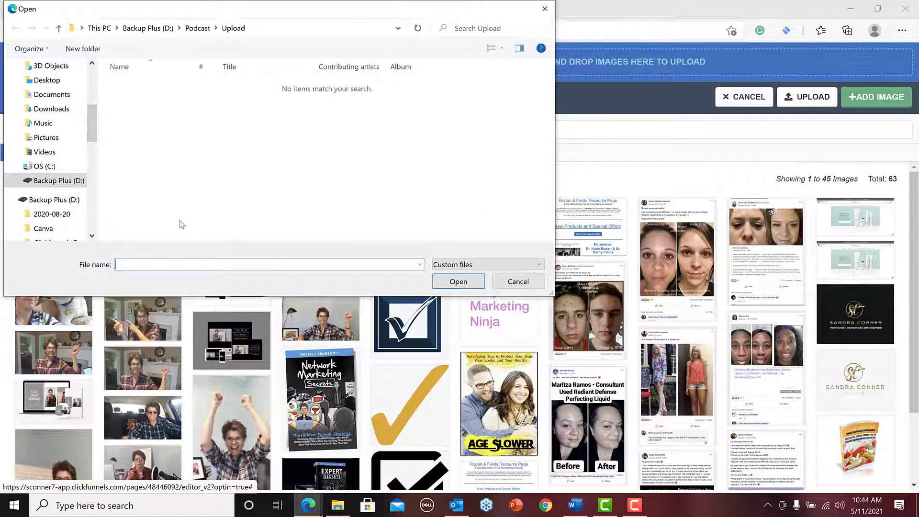
pyautogui.click(545, 10)
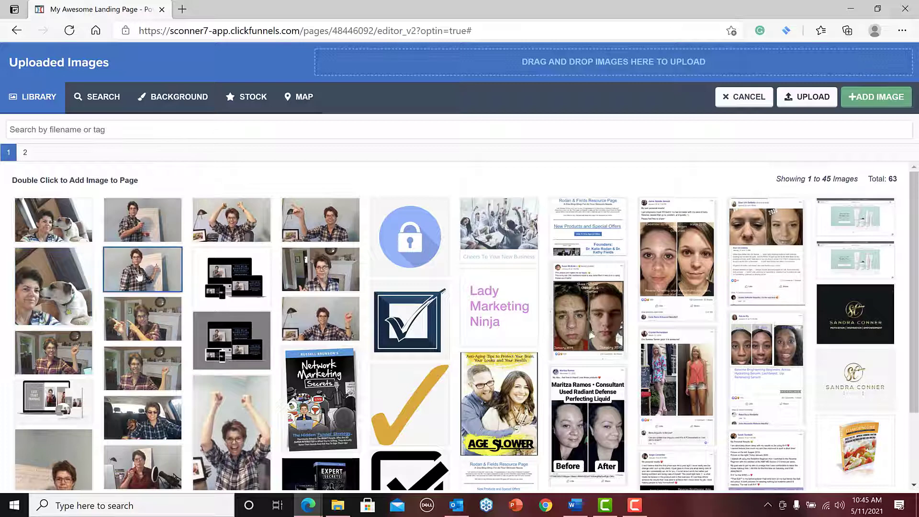
pyautogui.doubleClick(239, 223)
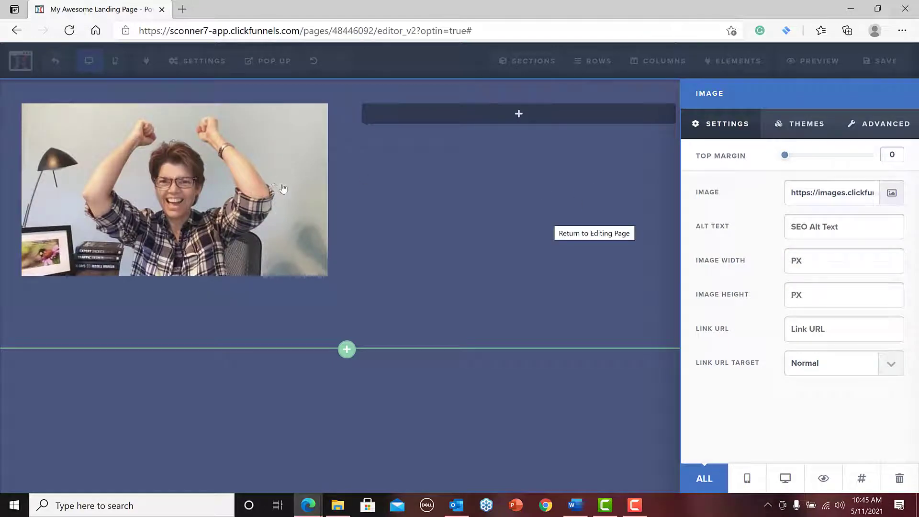
pyautogui.click(513, 211)
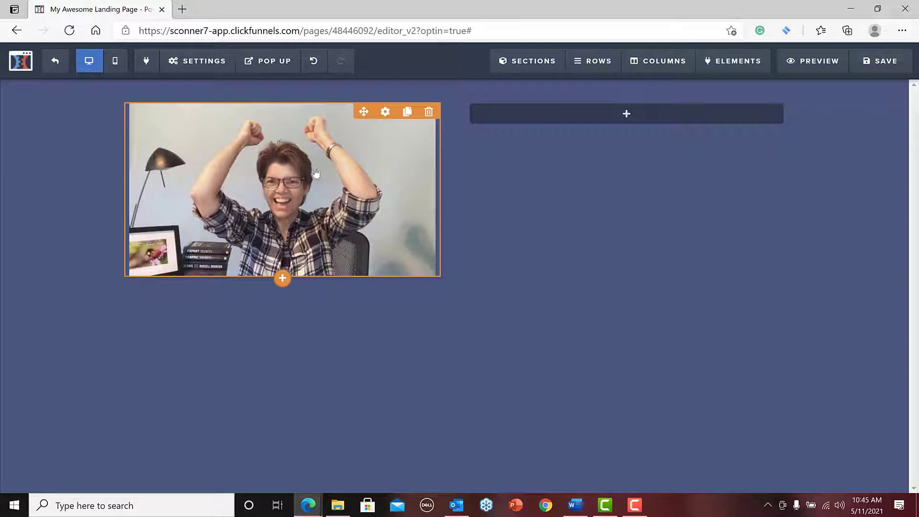
# Add a Headline element to the empty column beside the photo.
pyautogui.moveTo(593, 117)
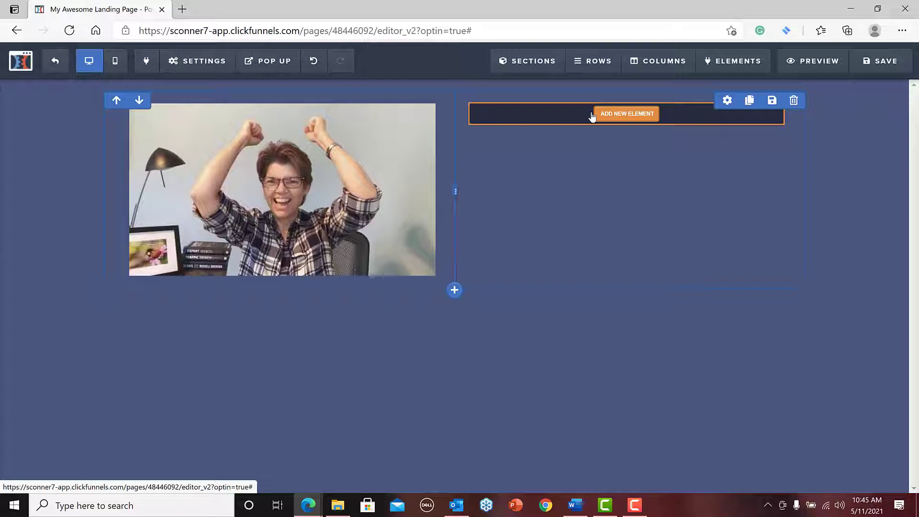
pyautogui.click(592, 115)
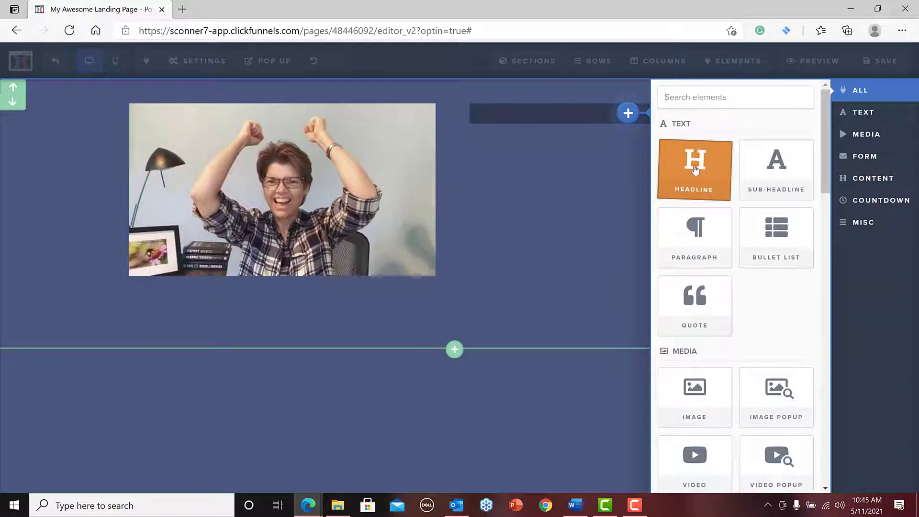
pyautogui.click(695, 169)
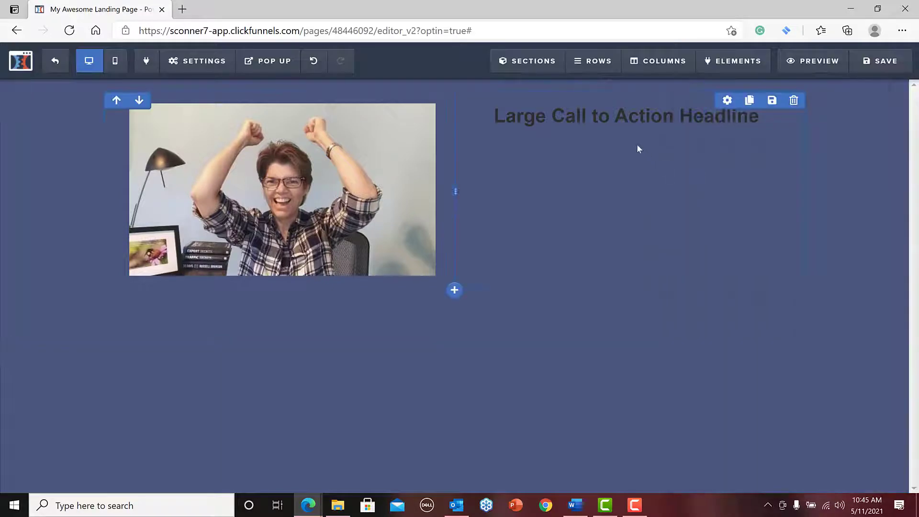
# Replace the placeholder headline text with "give your business the jump start it needs!".
pyautogui.click(608, 115)
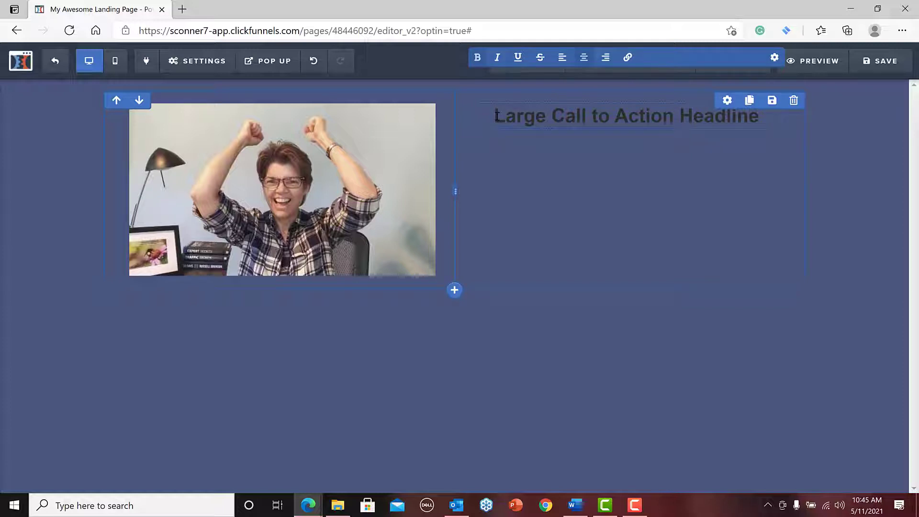
pyautogui.write('give your busi')
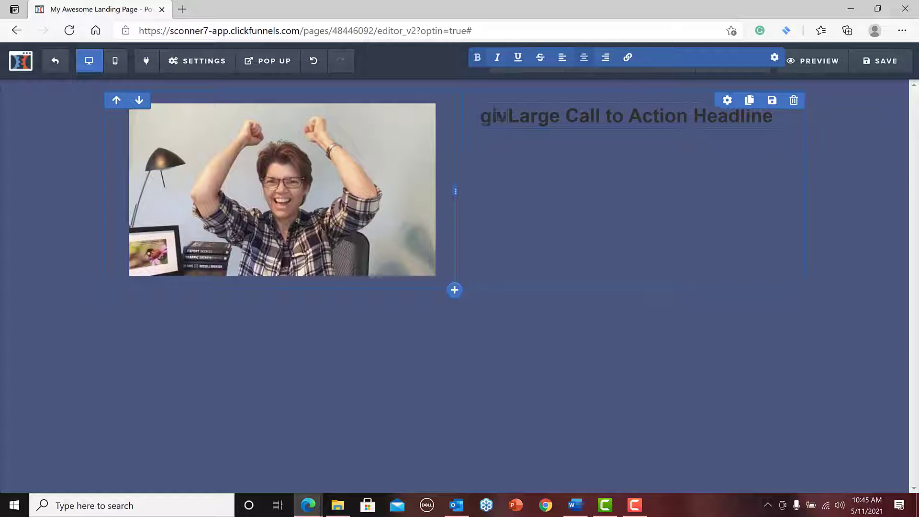
pyautogui.write('ness')
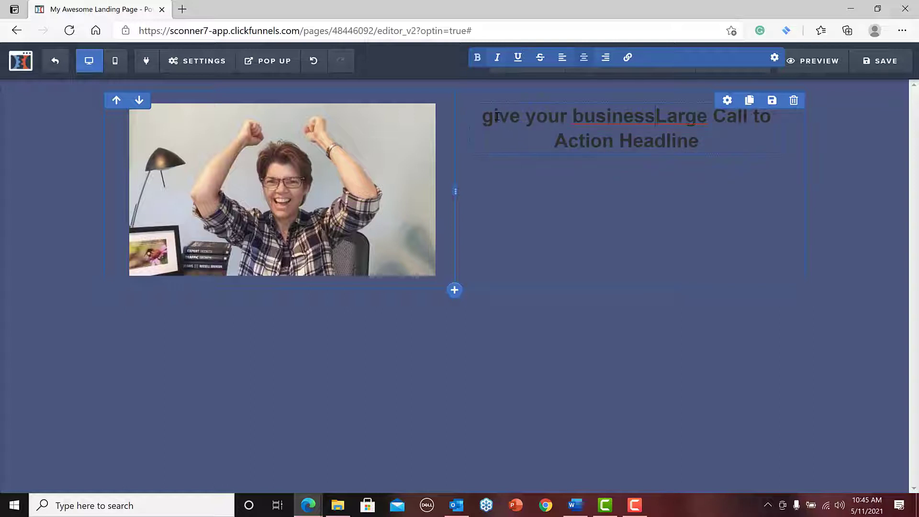
pyautogui.write(' the jump ')
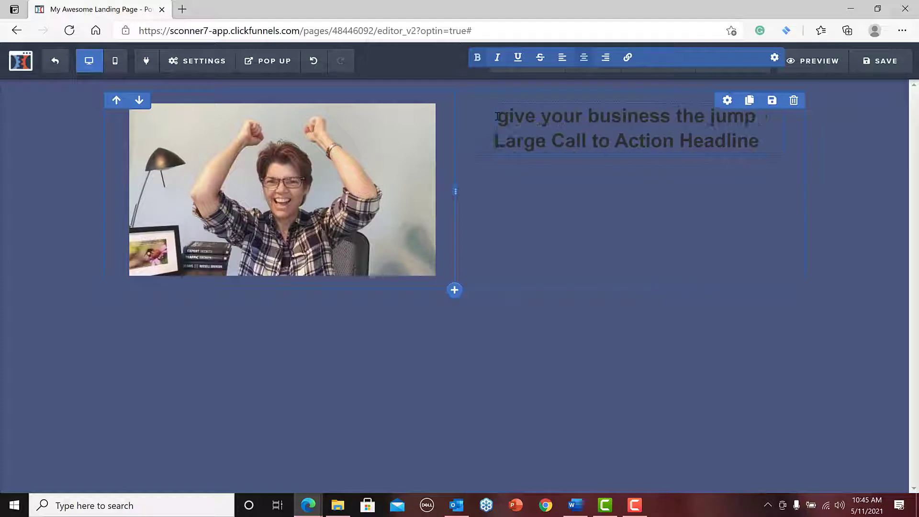
pyautogui.write('start it ')
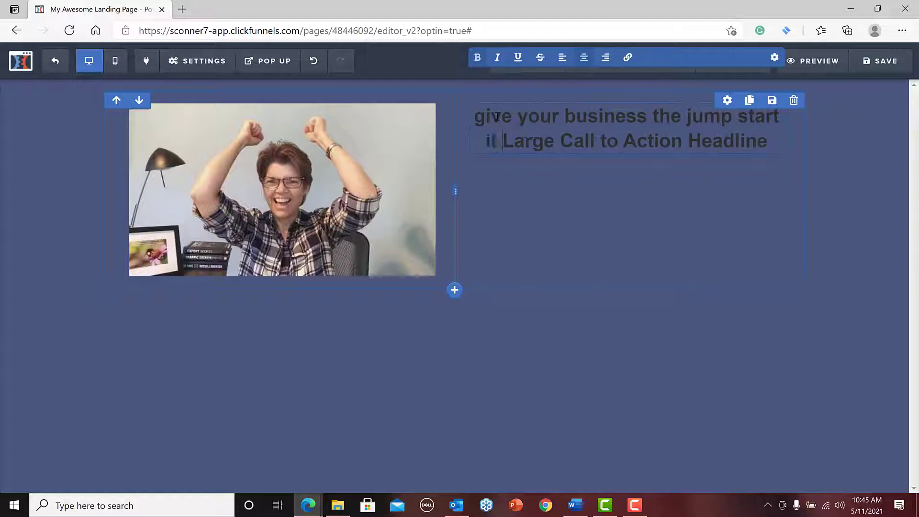
pyautogui.write('neede')
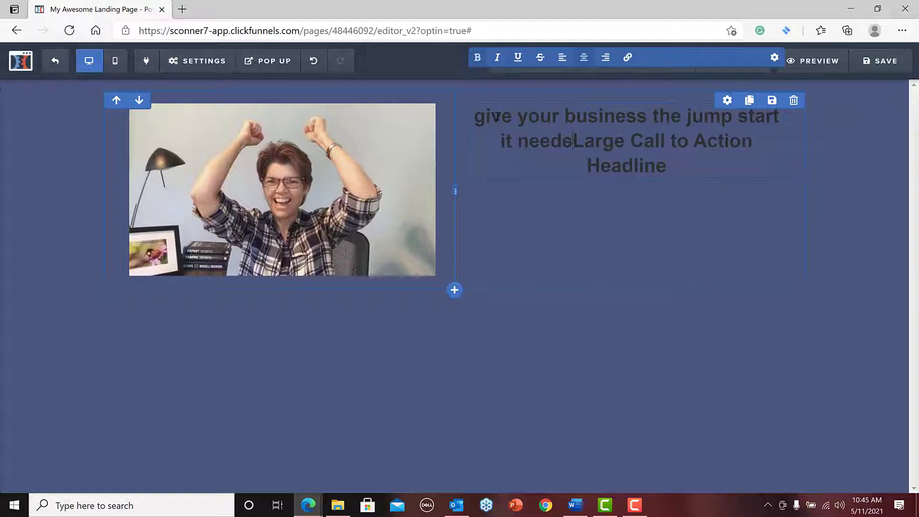
pyautogui.write('!')
pyautogui.press('Delete')
pyautogui.press('Delete')
pyautogui.press('Delete')
pyautogui.press('Delete')
pyautogui.press('Delete')
pyautogui.press('Delete')
pyautogui.press('Delete')
pyautogui.press('Delete')
pyautogui.press('Delete')
pyautogui.press('Delete')
pyautogui.press('Delete')
pyautogui.press('Delete')
pyautogui.press('Delete')
pyautogui.press('Delete')
pyautogui.press('Delete')
pyautogui.press('Delete')
pyautogui.press('Delete')
pyautogui.press('Delete')
pyautogui.press('Delete')
pyautogui.press('Delete')
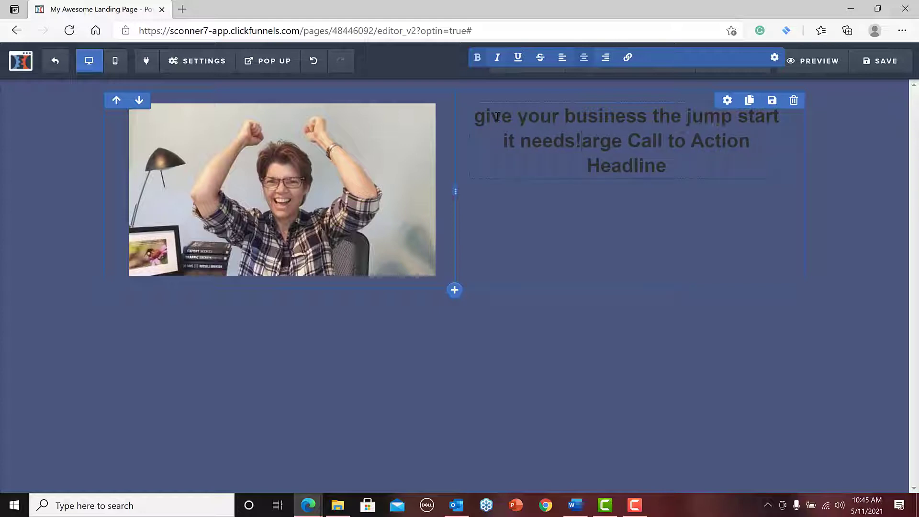
pyautogui.press('Delete')
pyautogui.press('Delete')
pyautogui.press('Delete')
pyautogui.press('Delete')
pyautogui.press('Delete')
pyautogui.press('Delete')
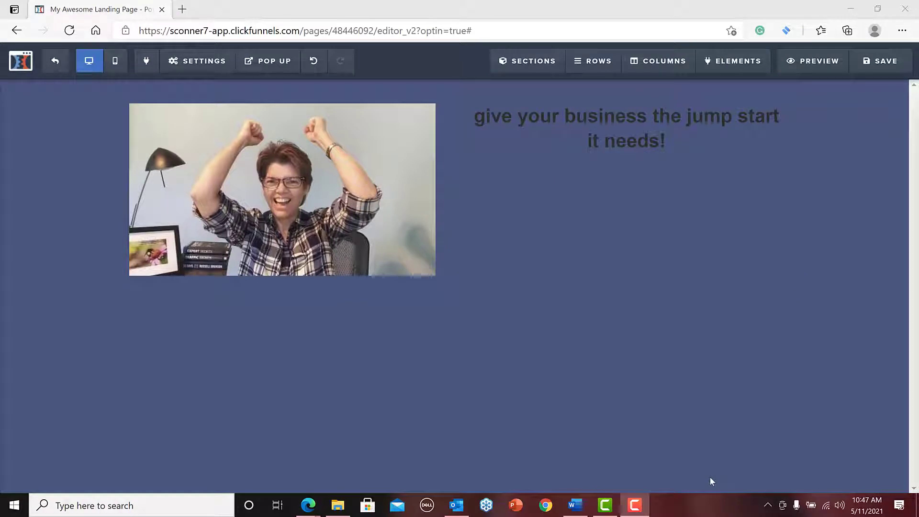
# Set the headline's font size to 34 and its text color to white (#ffffff).
pyautogui.moveTo(637, 138)
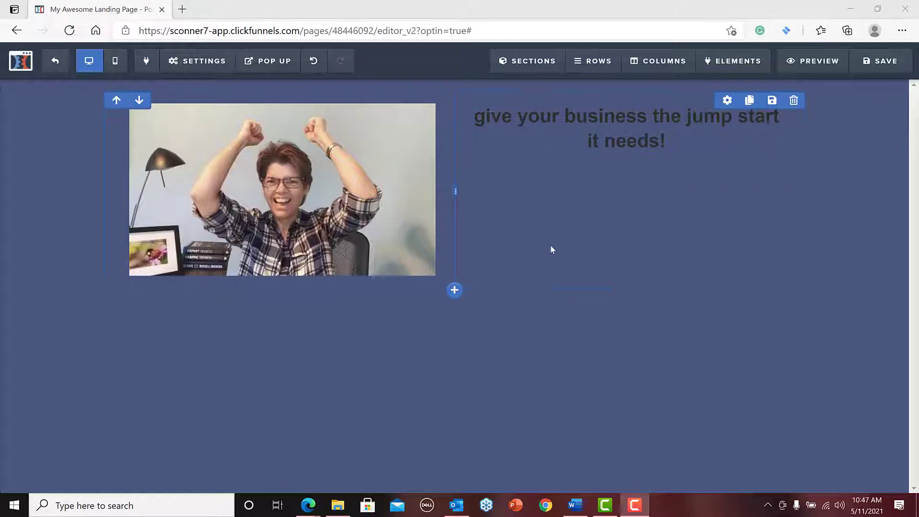
pyautogui.moveTo(683, 123)
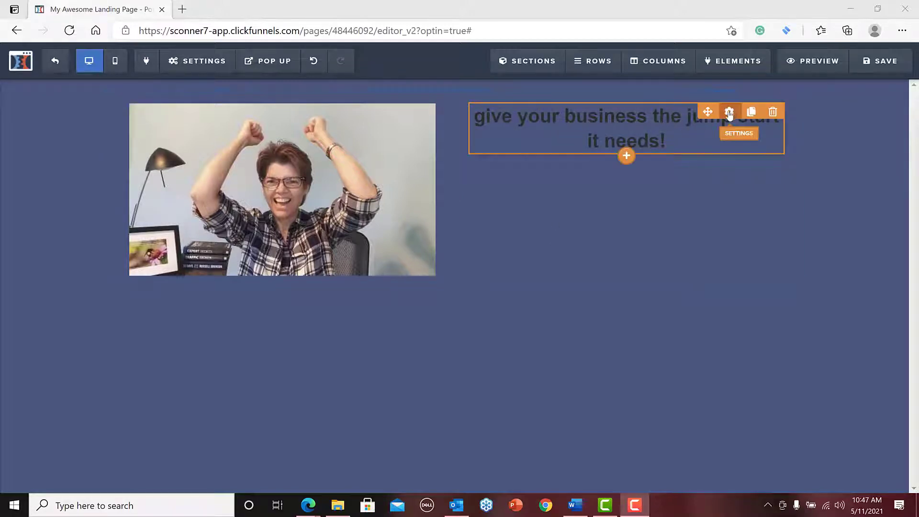
pyautogui.click(728, 115)
pyautogui.click(728, 116)
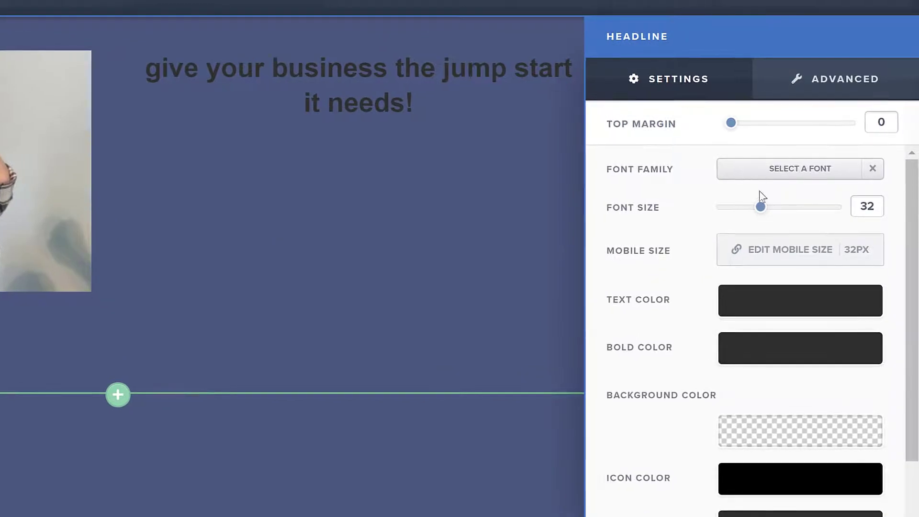
pyautogui.moveTo(771, 207)
pyautogui.mouseDown()
pyautogui.moveTo(788, 207)
pyautogui.moveTo(766, 215)
pyautogui.mouseUp()
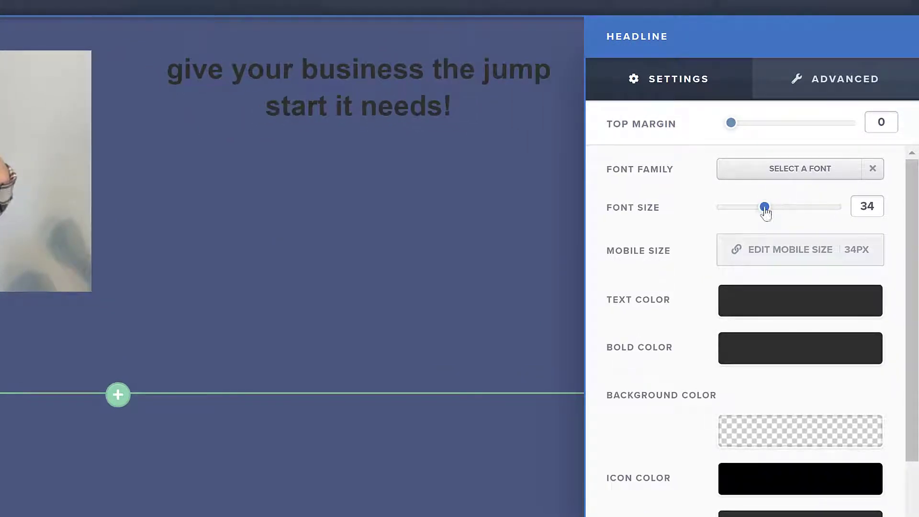
pyautogui.click(730, 310)
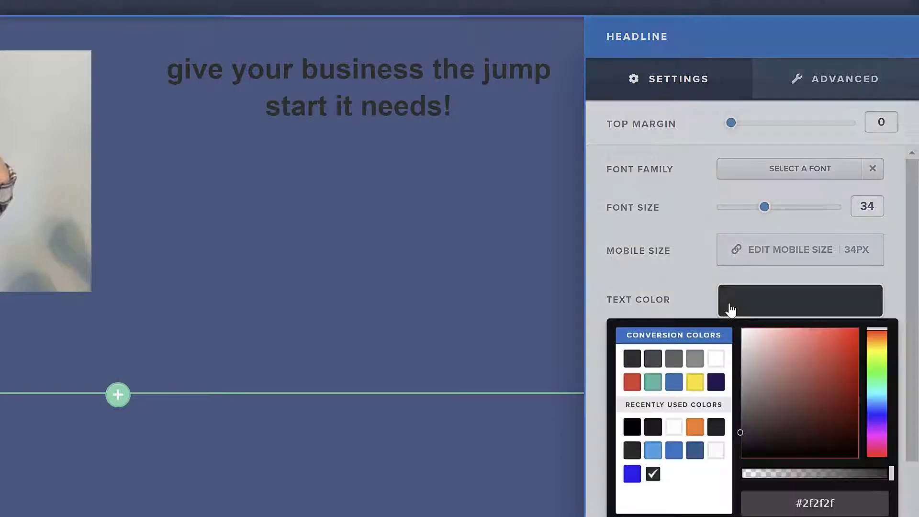
pyautogui.click(716, 360)
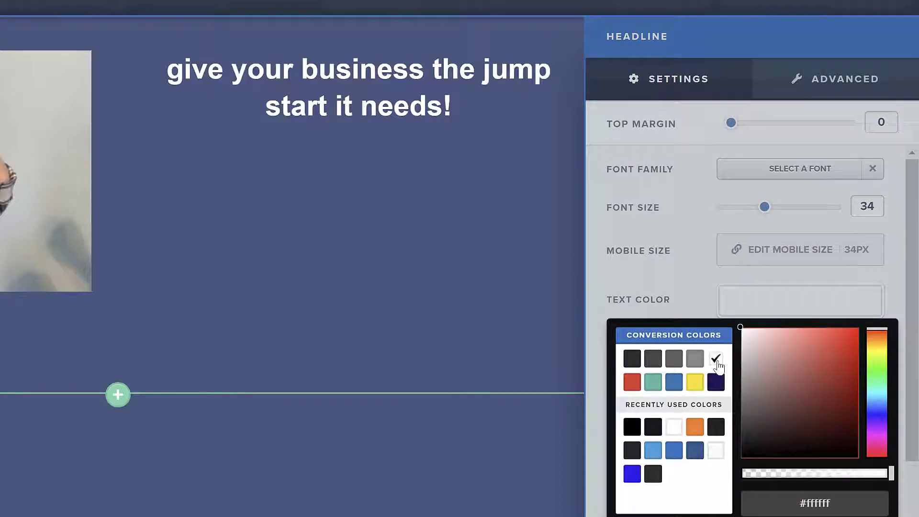
# Try the Capitalize text transform on the "give your business the jump start it needs!" headline, and settle on Uppercase.
pyautogui.click(685, 81)
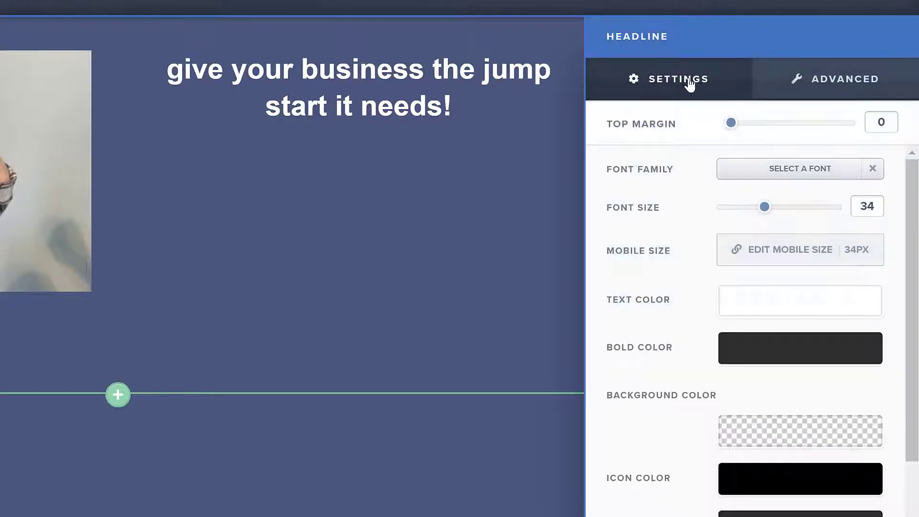
pyautogui.scroll(-3, 695, 218)
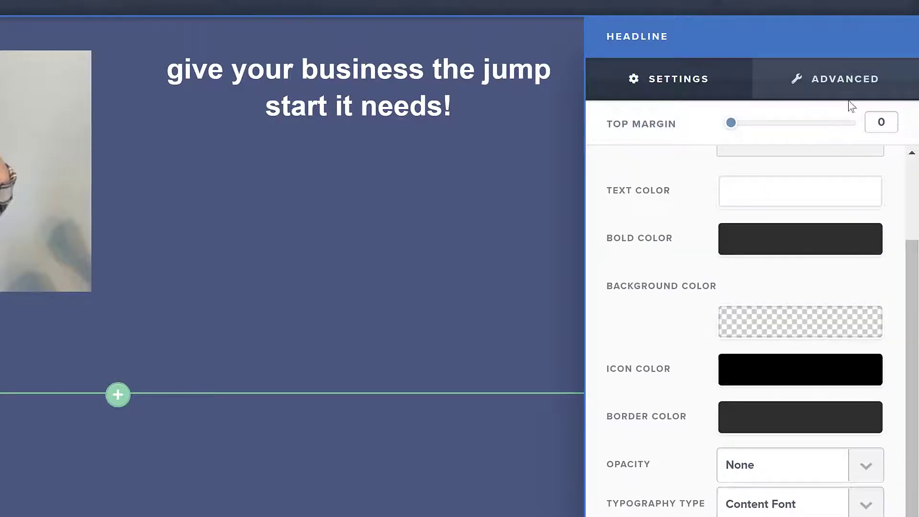
pyautogui.click(847, 79)
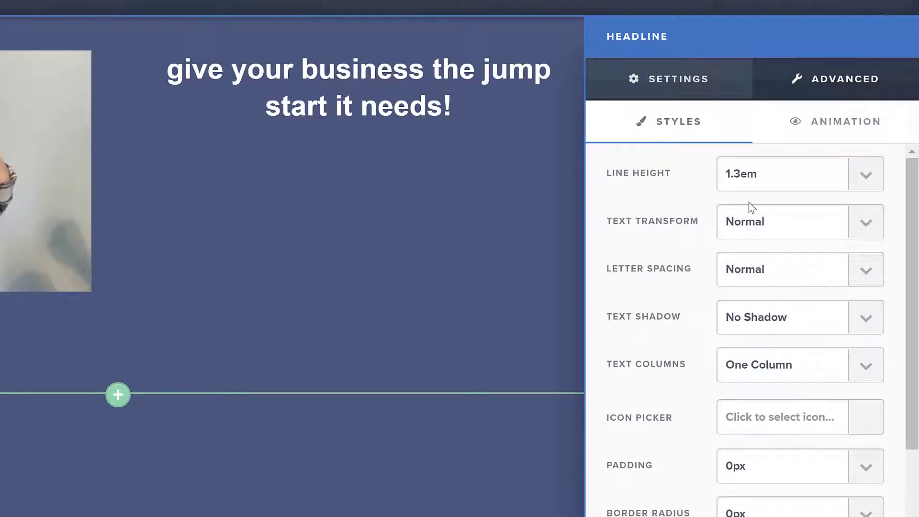
pyautogui.click(869, 223)
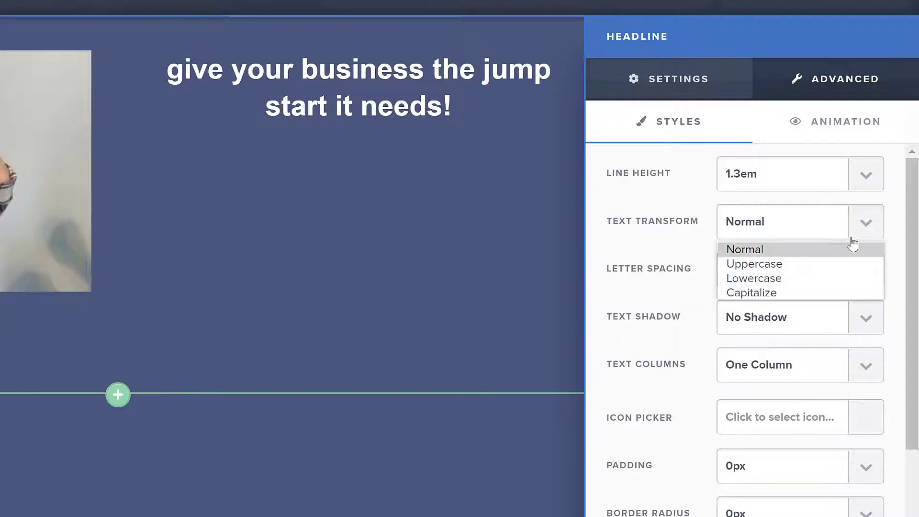
pyautogui.click(828, 293)
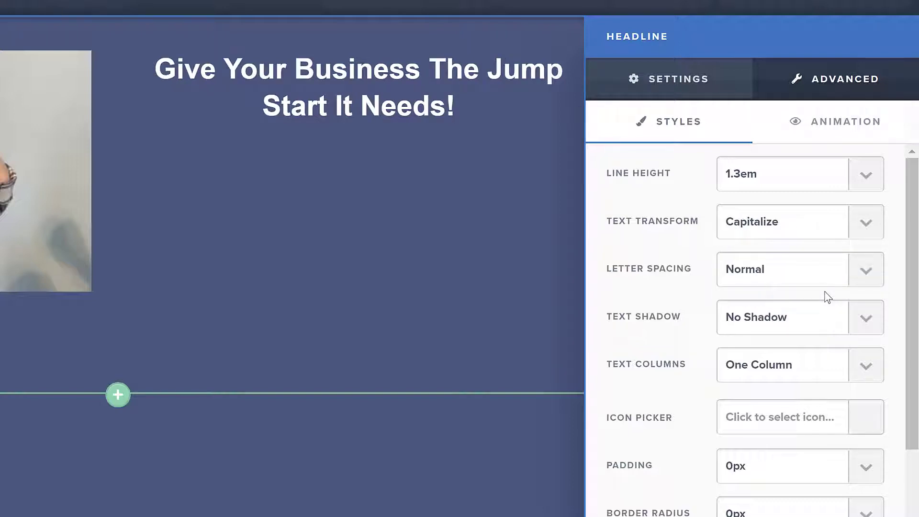
pyautogui.click(868, 223)
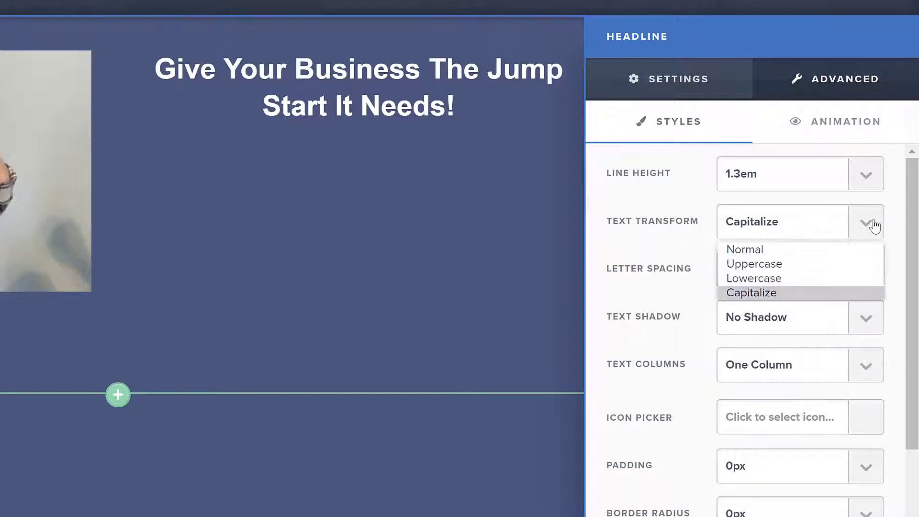
pyautogui.click(819, 263)
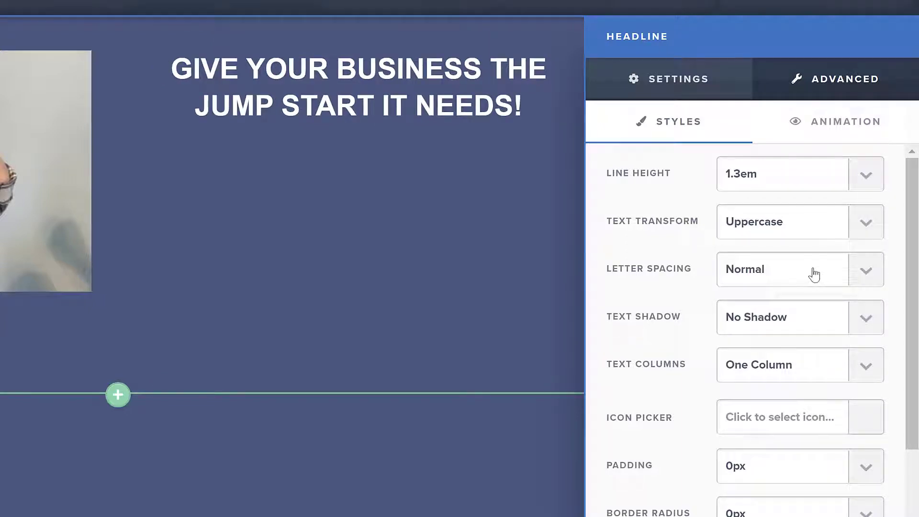
pyautogui.click(535, 226)
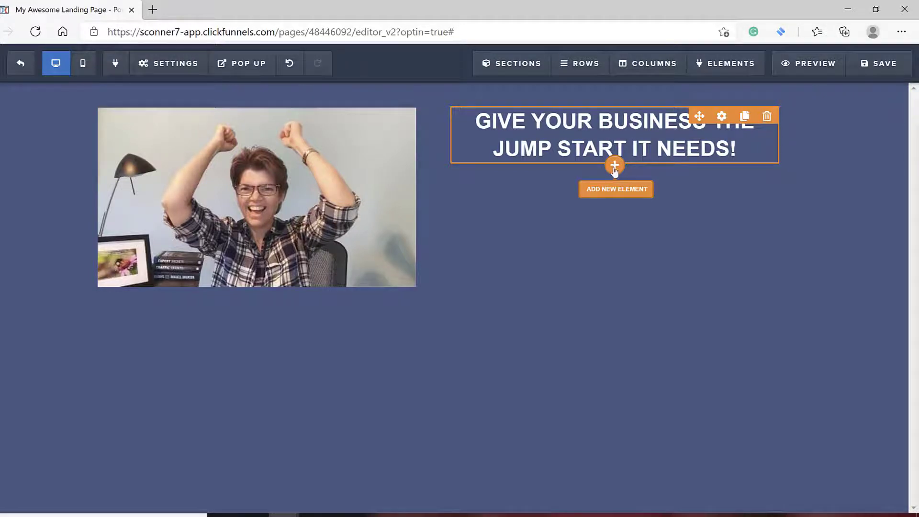
# Add a second Headline element below the first one and replace its placeholder text with "Fast Start Training".
pyautogui.click(614, 166)
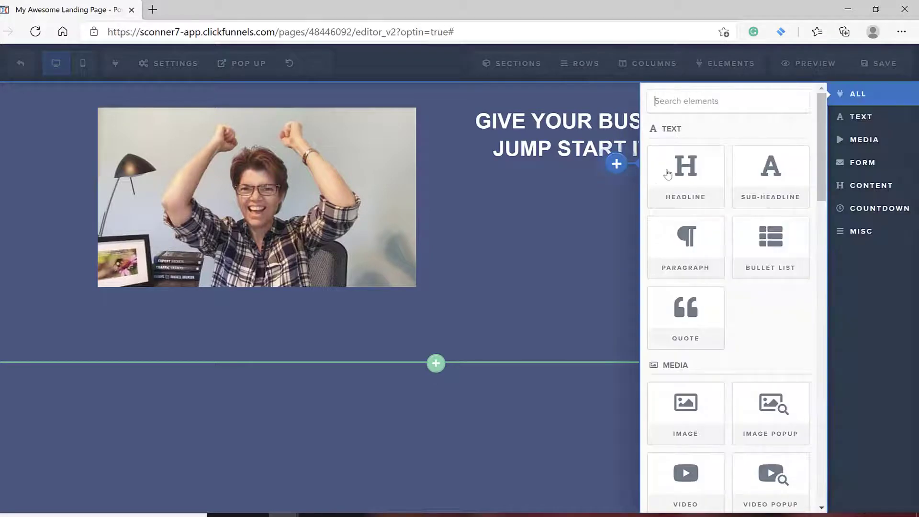
pyautogui.click(686, 175)
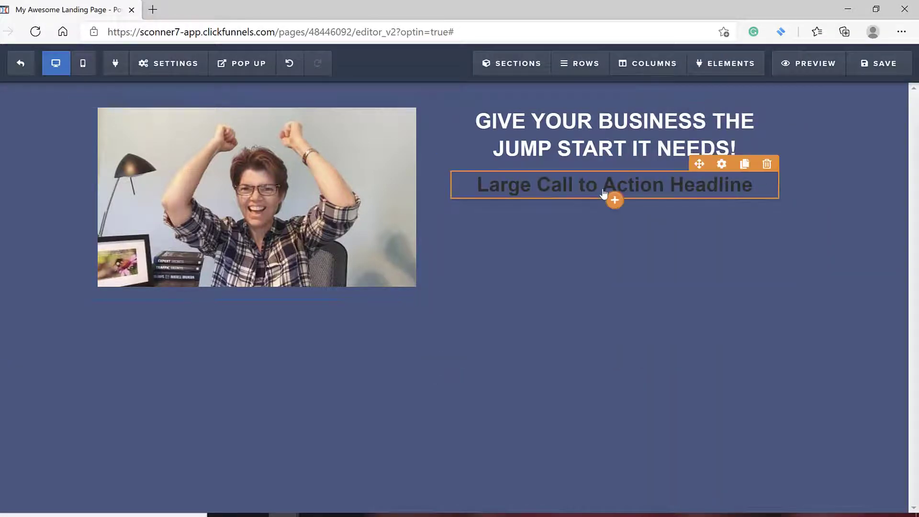
pyautogui.click(479, 184)
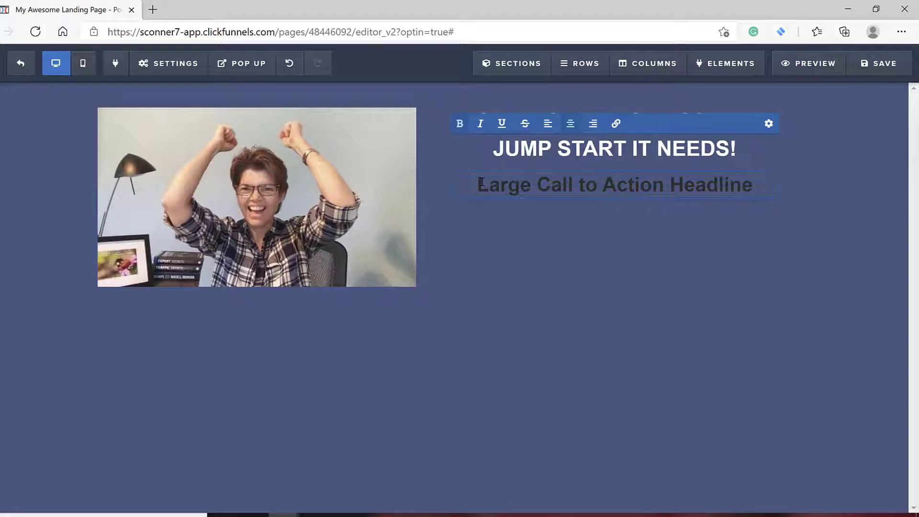
pyautogui.write('Fast')
pyautogui.write(' Start T')
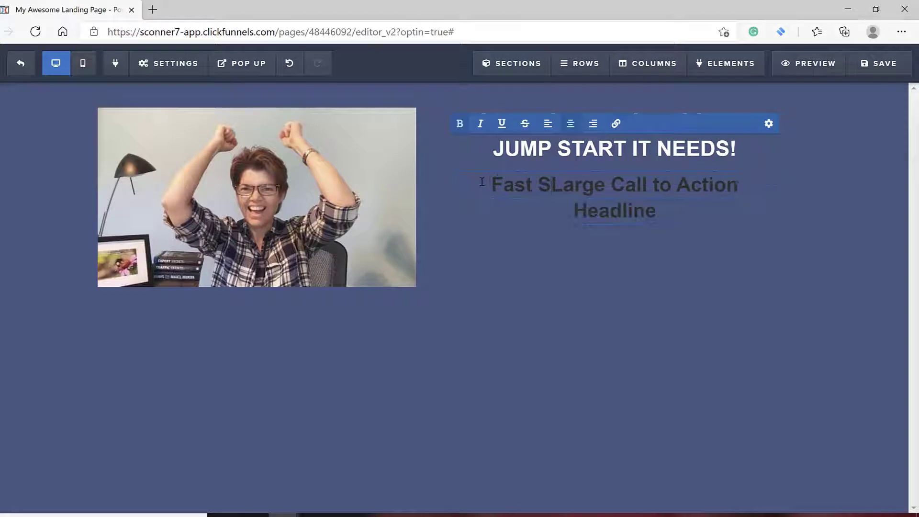
pyautogui.write('raining')
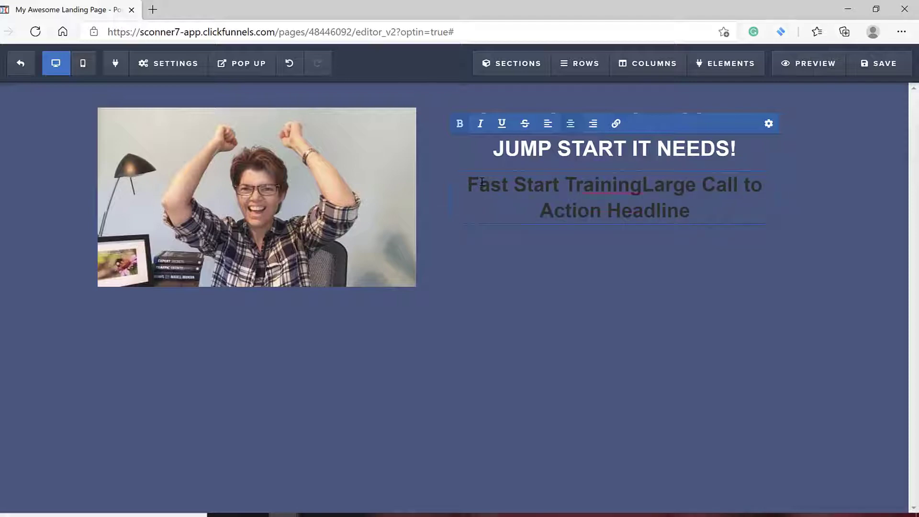
pyautogui.press('Delete')
pyautogui.press('Delete')
pyautogui.press('Delete')
pyautogui.press('Delete')
pyautogui.press('Delete')
pyautogui.press('Delete')
pyautogui.press('Delete')
pyautogui.press('Delete')
pyautogui.press('Delete')
pyautogui.press('Delete')
pyautogui.press('Delete')
pyautogui.press('Delete')
pyautogui.press('Delete')
pyautogui.press('Delete')
pyautogui.press('Delete')
pyautogui.press('Delete')
pyautogui.press('Delete')
pyautogui.press('Delete')
pyautogui.press('Delete')
pyautogui.press('Delete')
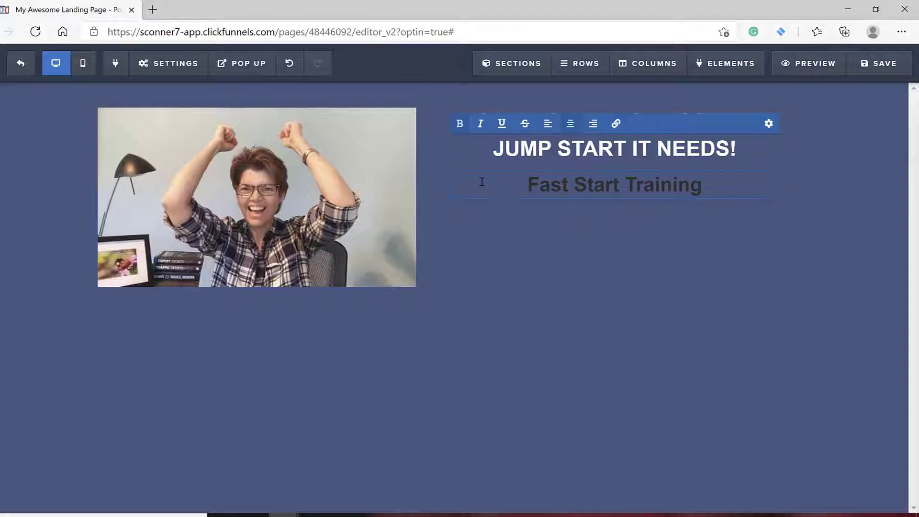
pyautogui.click(733, 260)
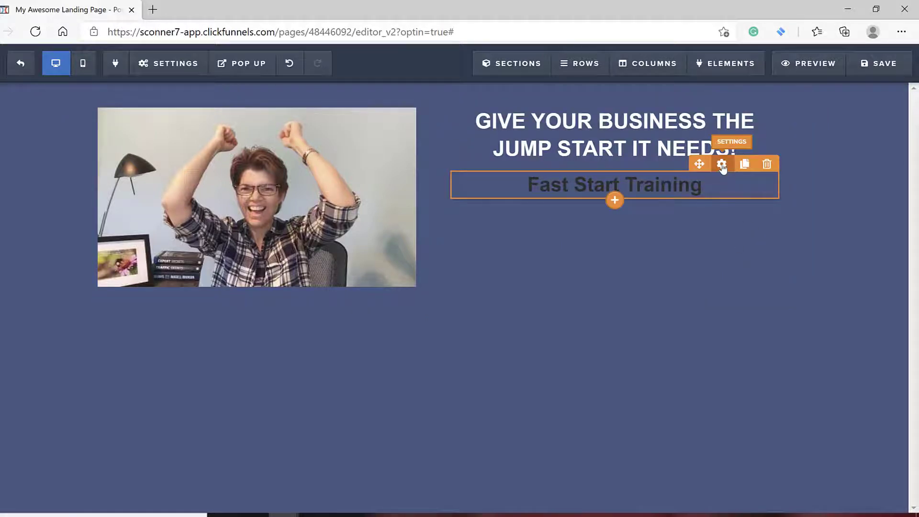
# Set the "Fast Start Training" headline's text color to white (#ffffff) and its font size to 62.
pyautogui.click(722, 164)
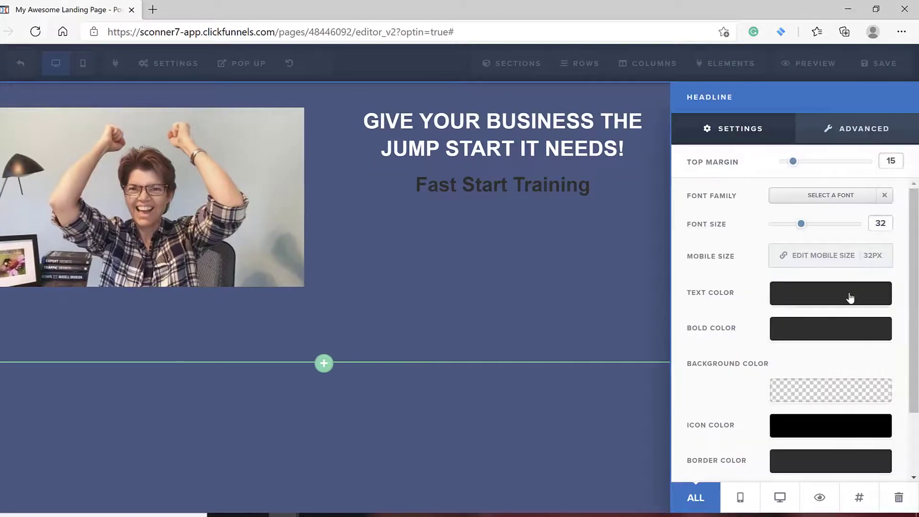
pyautogui.click(850, 297)
pyautogui.click(768, 337)
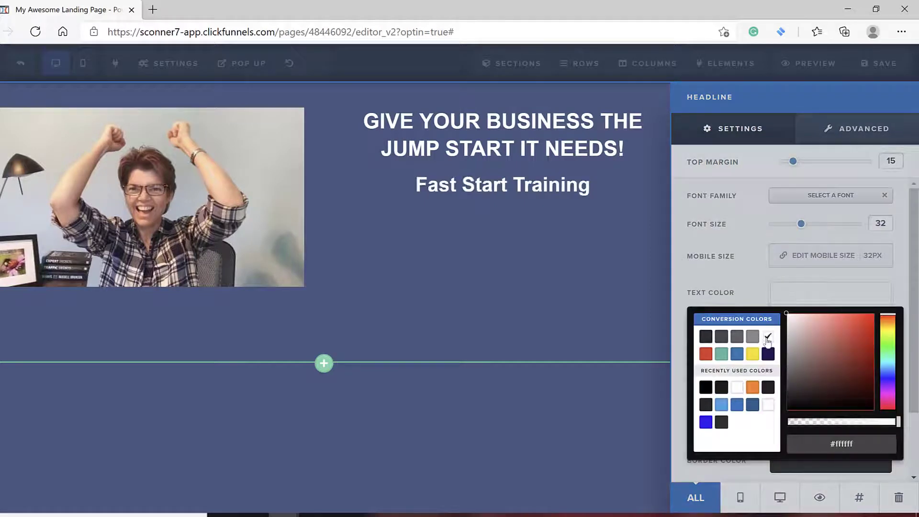
pyautogui.click(809, 225)
pyautogui.moveTo(804, 225); pyautogui.dragTo(847, 242)
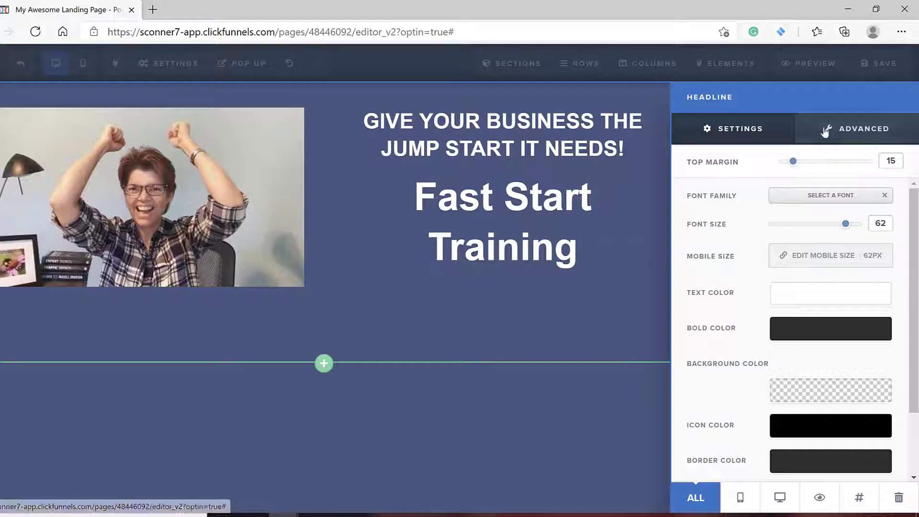
# Set the "Fast Start Training" headline's text transform to Uppercase.
pyautogui.click(852, 134)
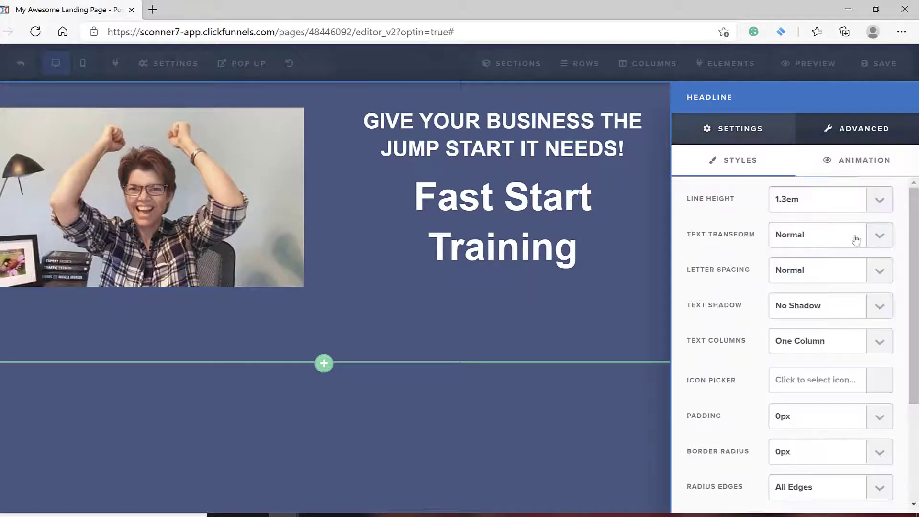
pyautogui.click(880, 235)
pyautogui.click(851, 270)
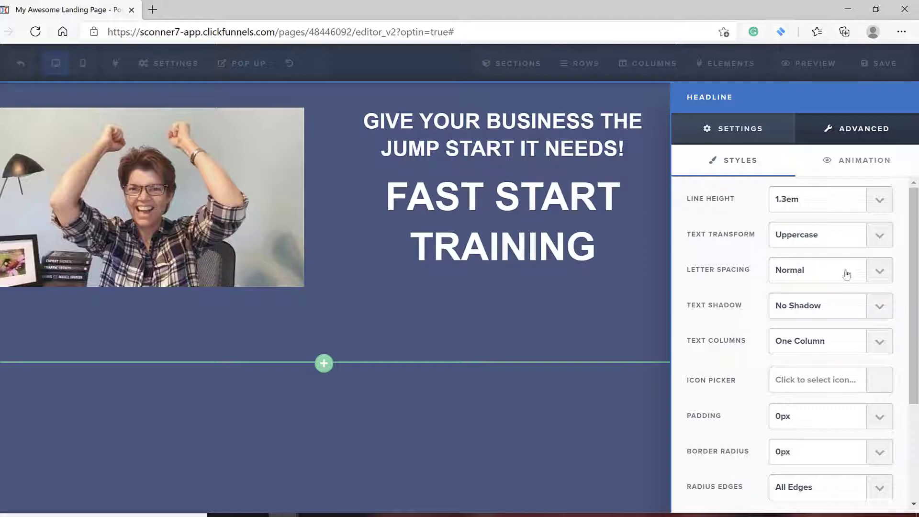
pyautogui.click(624, 300)
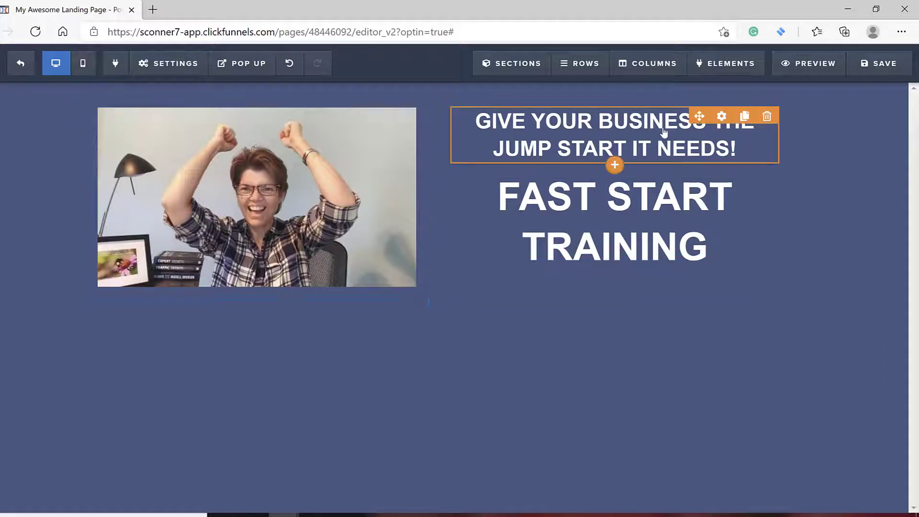
# Reduce the font size of the "Give your business the jump start it needs!" headline to 26.
pyautogui.click(722, 117)
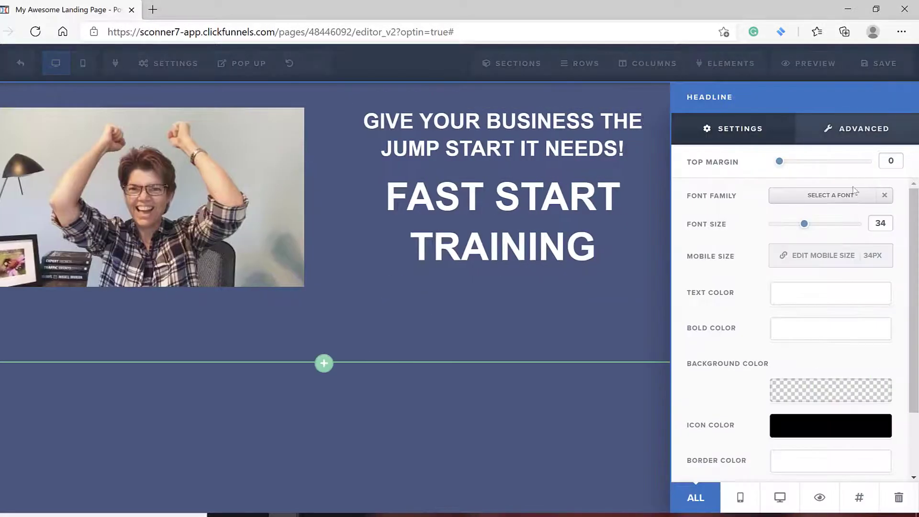
pyautogui.moveTo(804, 224); pyautogui.dragTo(792, 225)
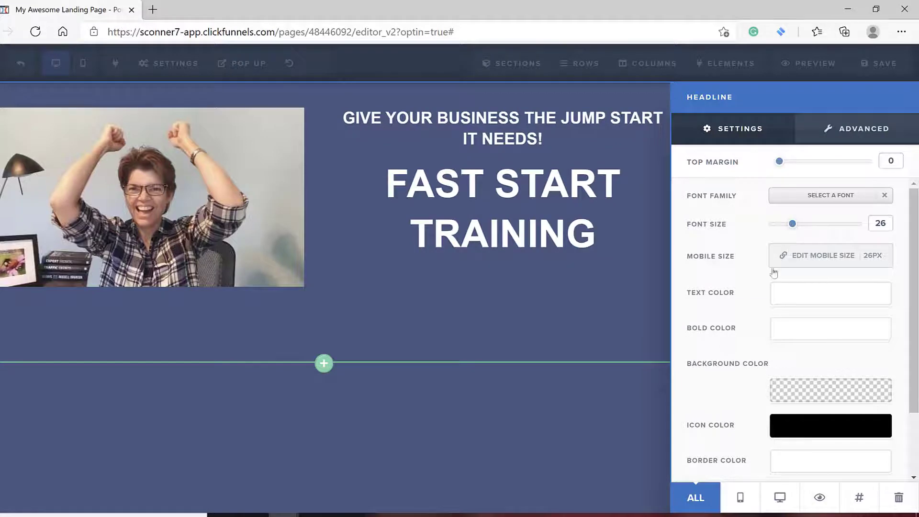
pyautogui.click(641, 246)
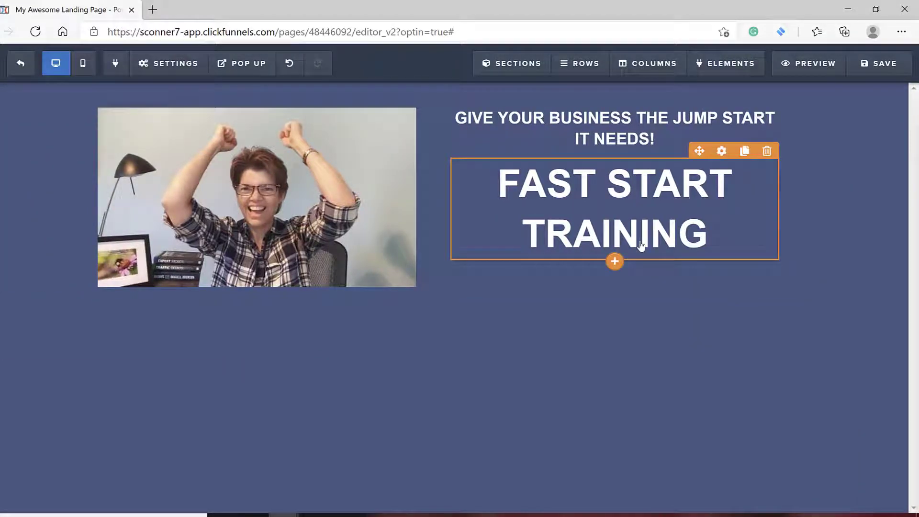
# Add a Divider element from the content blocks below the "Fast Start Training" headline.
pyautogui.click(615, 263)
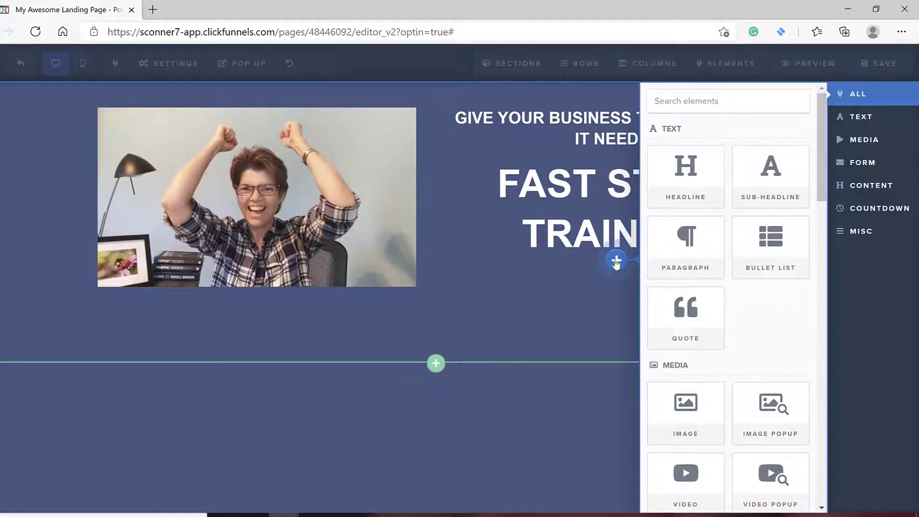
pyautogui.scroll(-6, 797, 322)
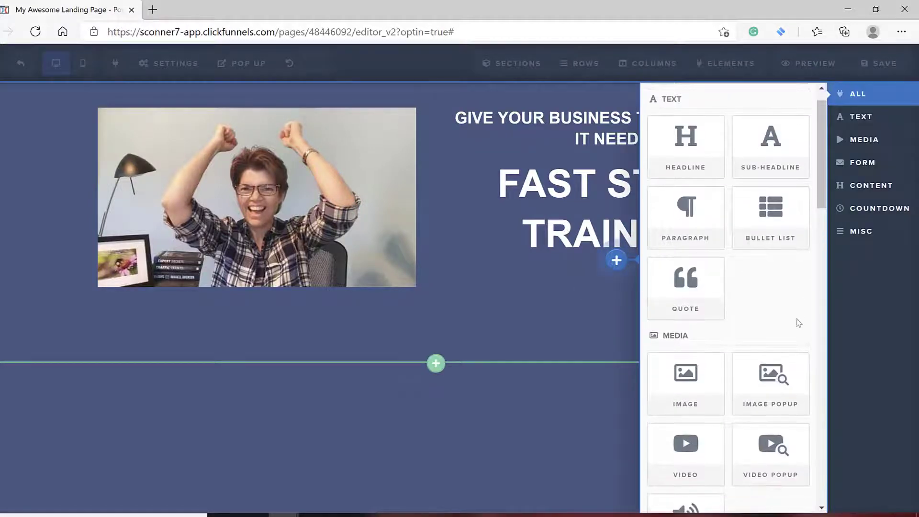
pyautogui.scroll(-6, 797, 324)
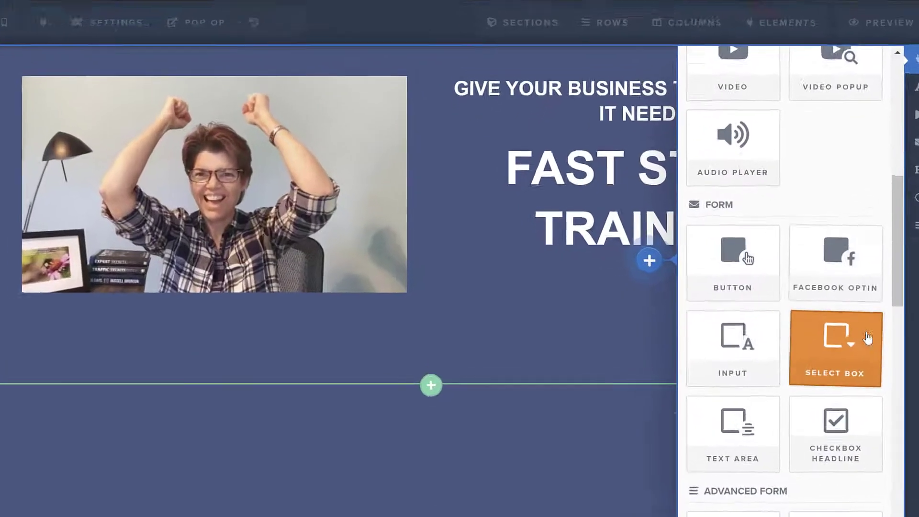
pyautogui.scroll(-7, 898, 343)
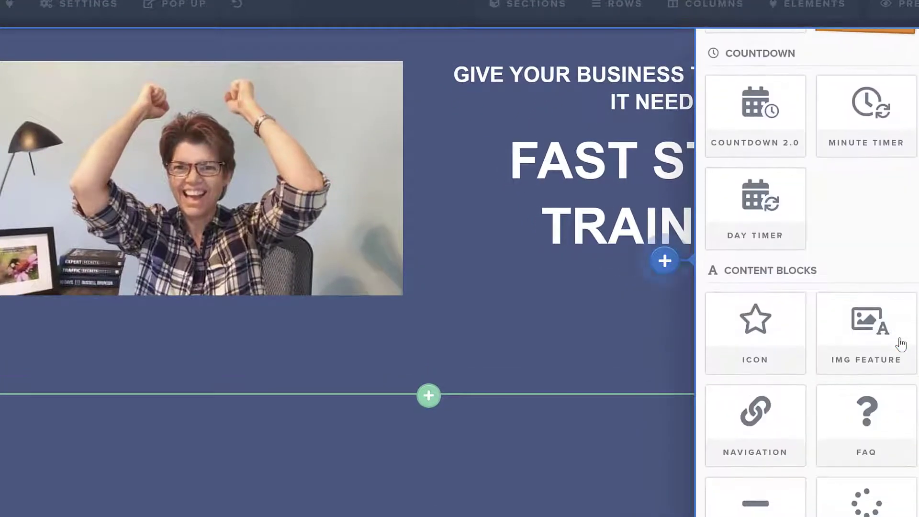
pyautogui.click(753, 510)
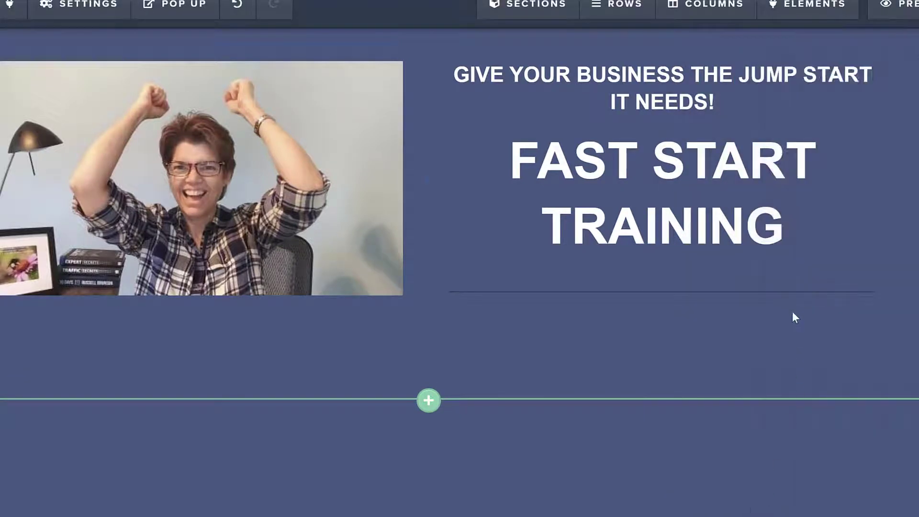
# Set the color of the divider below the headlines to the green conversion color #42b99f.
pyautogui.moveTo(793, 302)
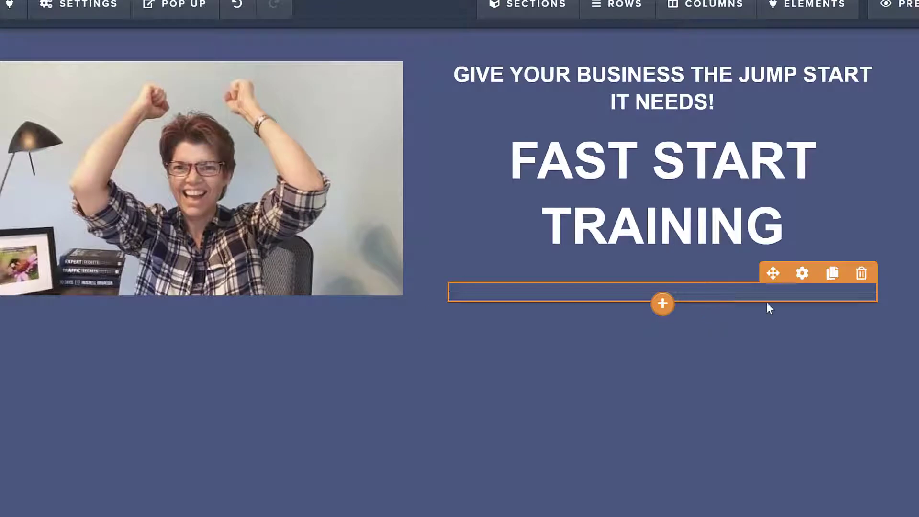
pyautogui.click(802, 273)
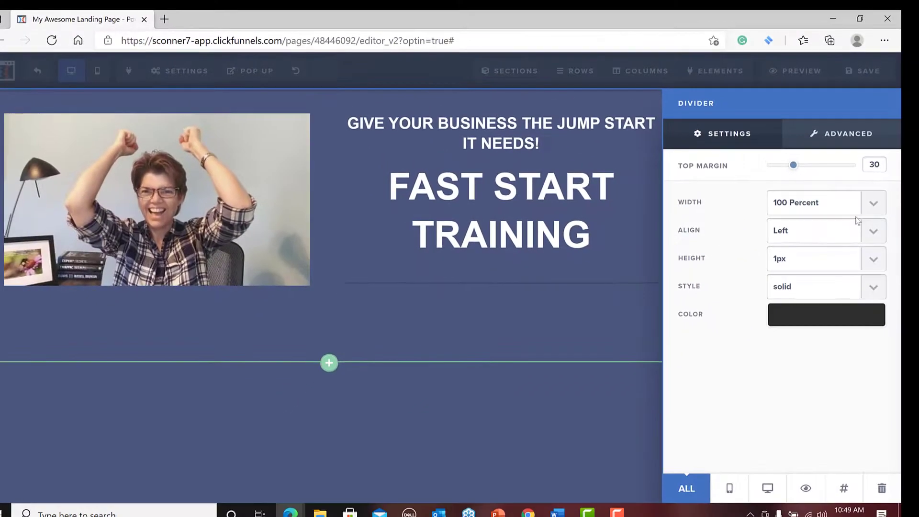
pyautogui.click(872, 260)
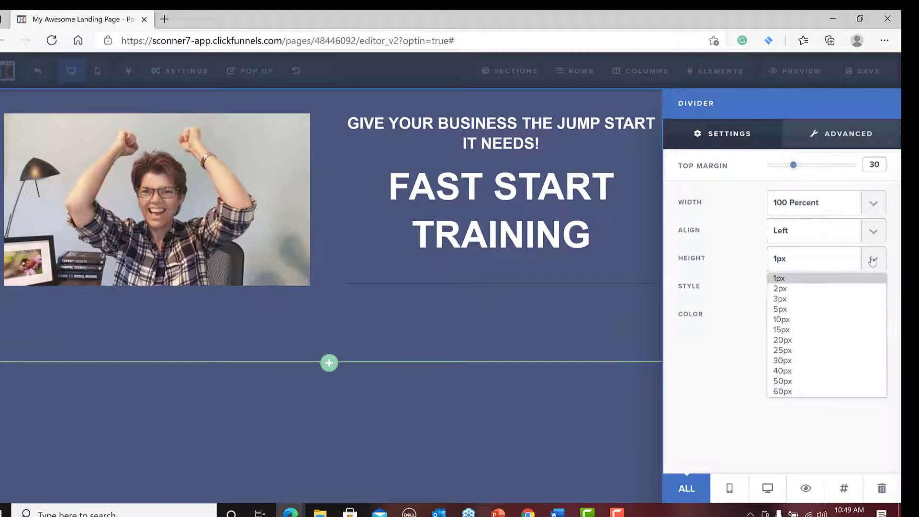
pyautogui.click(718, 297)
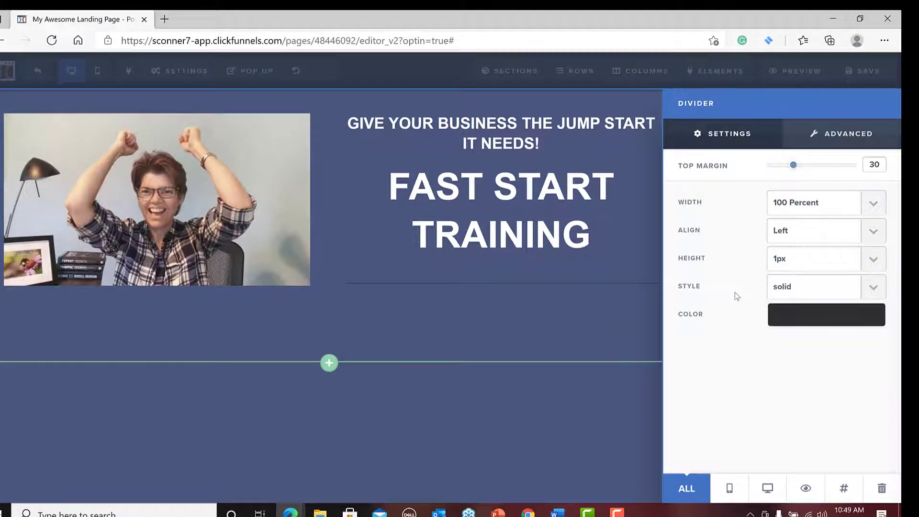
pyautogui.click(831, 314)
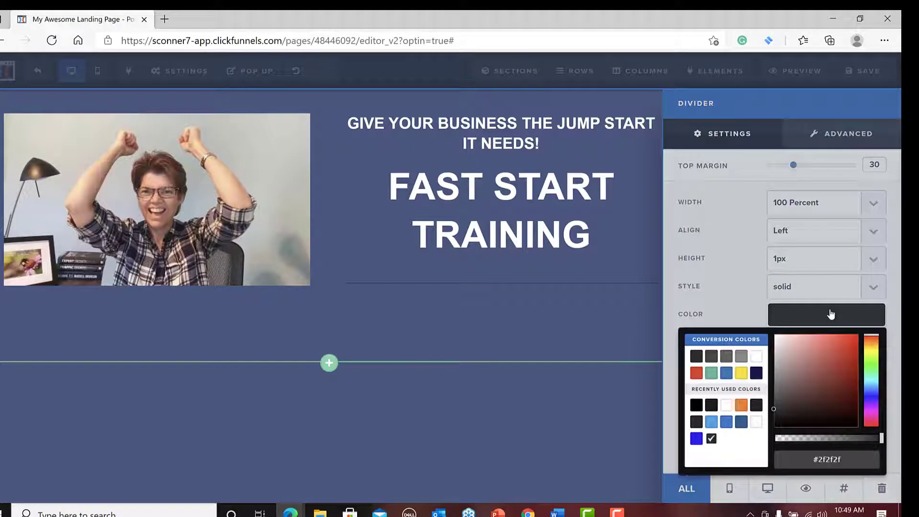
pyautogui.click(712, 373)
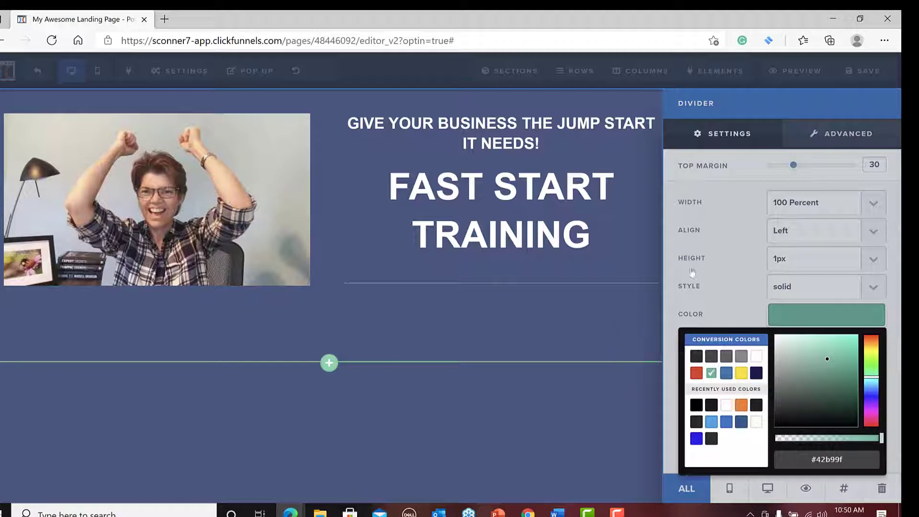
# Set the divider's top padding to 5px.
pyautogui.click(809, 175)
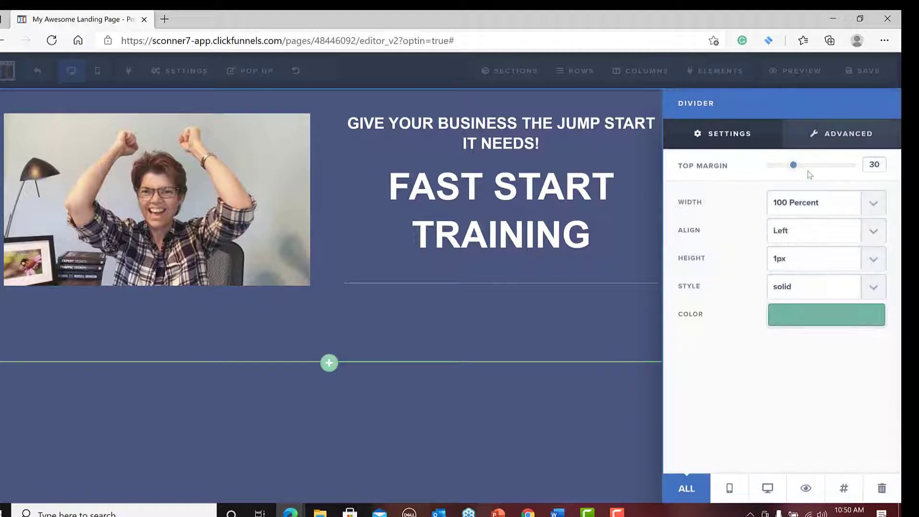
pyautogui.click(845, 137)
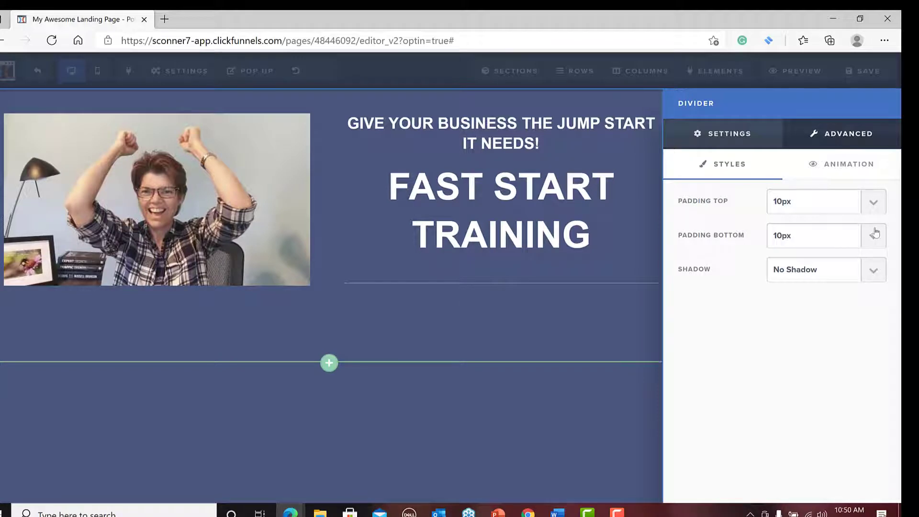
pyautogui.click(872, 203)
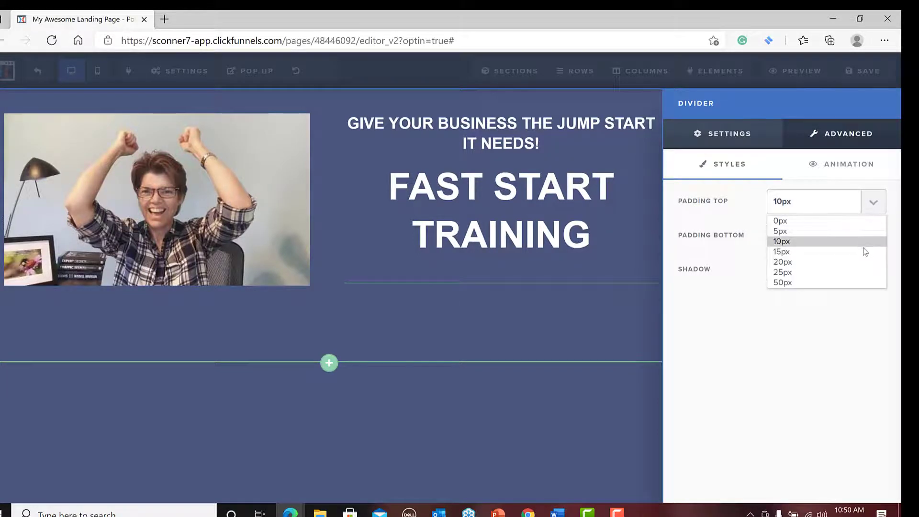
pyautogui.click(866, 265)
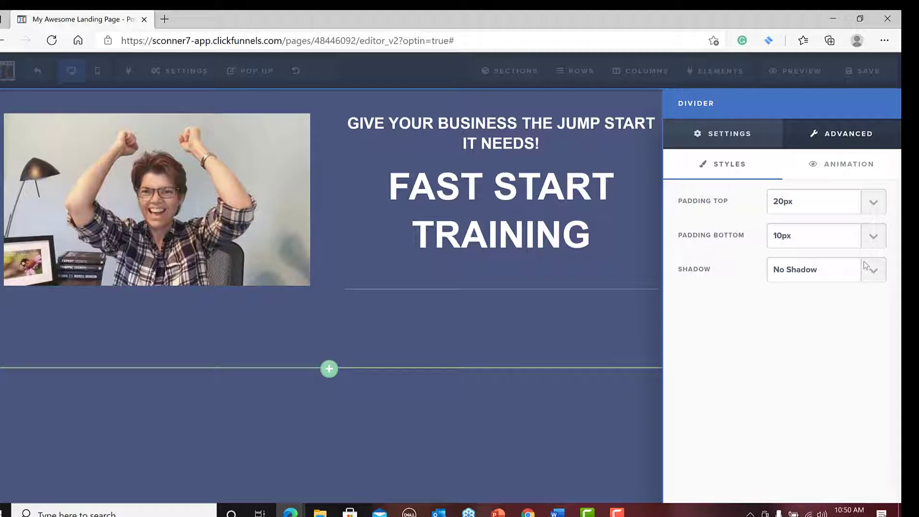
pyautogui.click(872, 203)
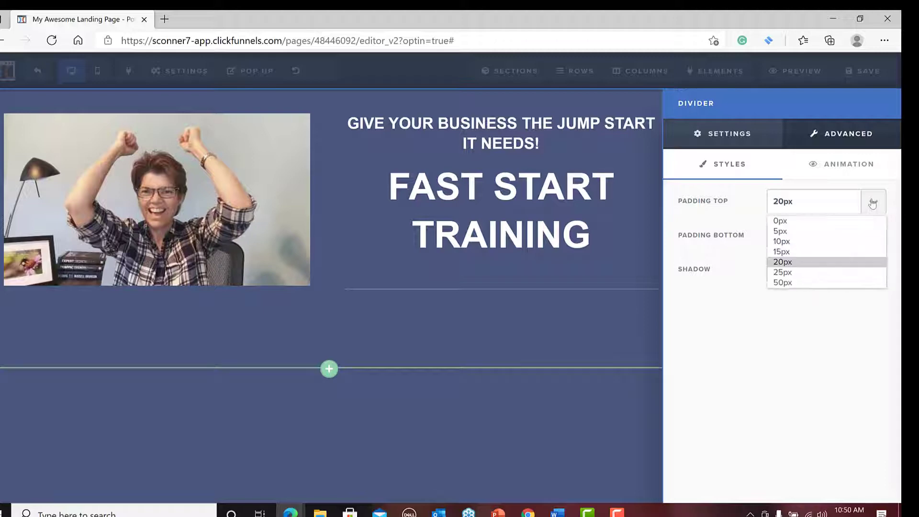
pyautogui.click(861, 238)
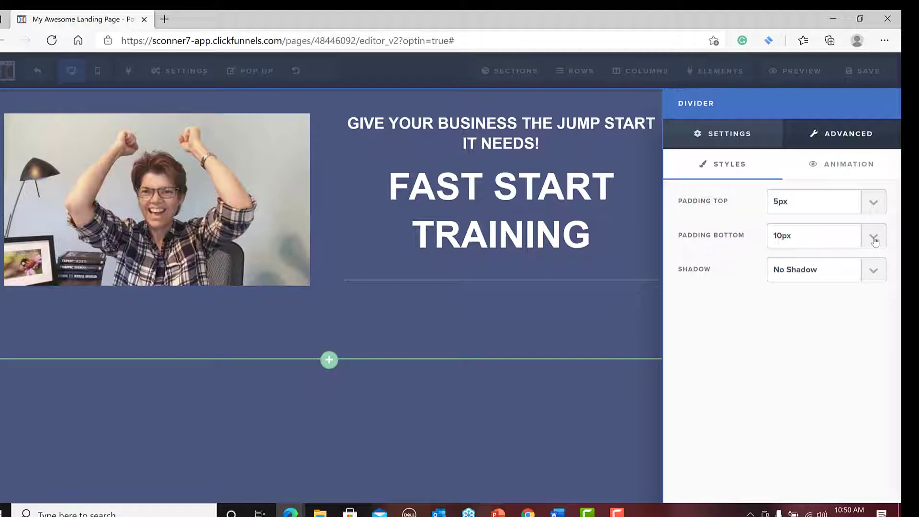
# Set the divider's bottom padding to 20px and give it a Bottom Dark shadow.
pyautogui.click(874, 241)
pyautogui.click(852, 296)
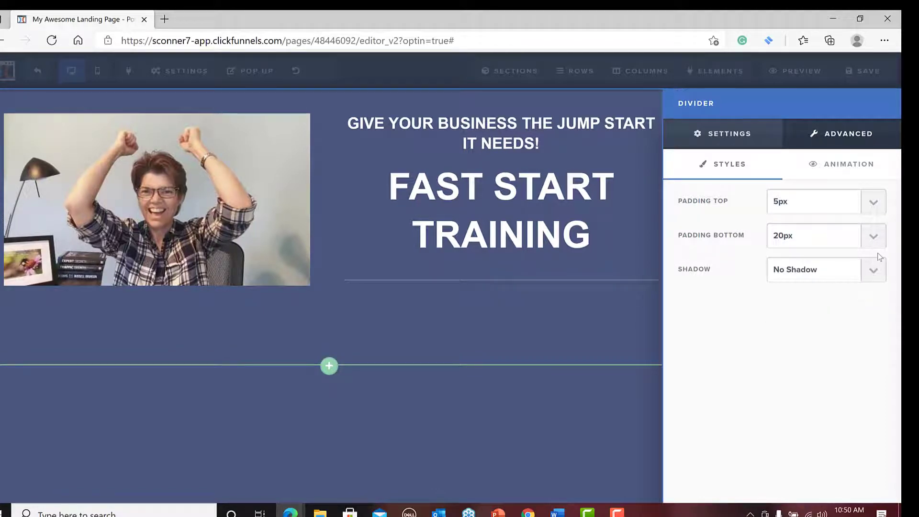
pyautogui.click(873, 271)
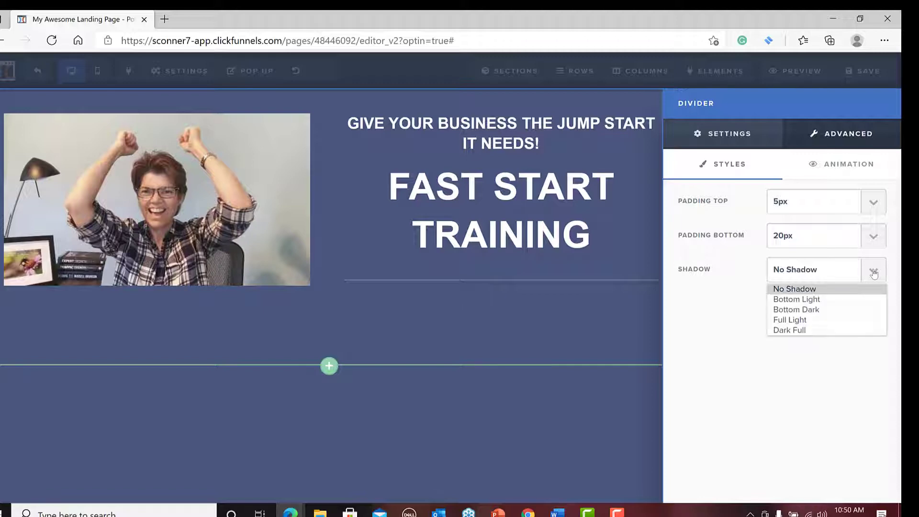
pyautogui.click(848, 314)
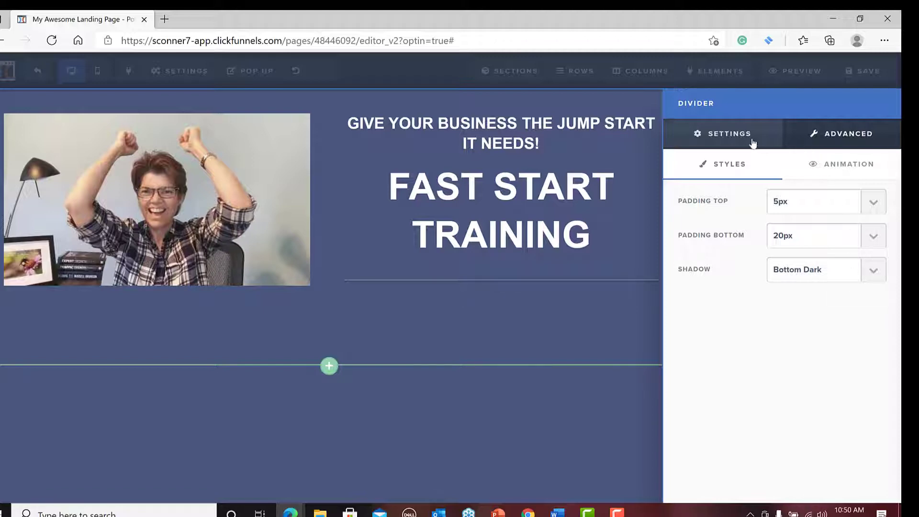
# Reduce the width of the divider below the headlines to 30 Percent.
pyautogui.click(731, 139)
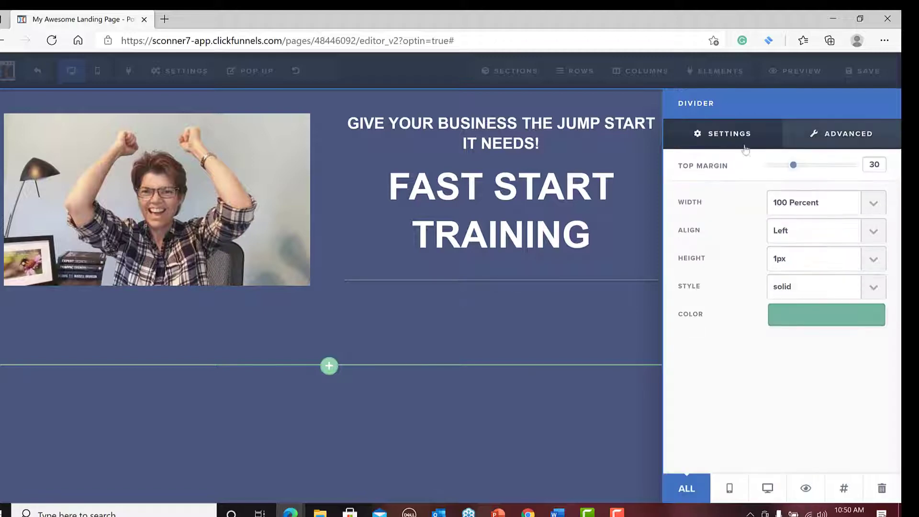
pyautogui.click(874, 203)
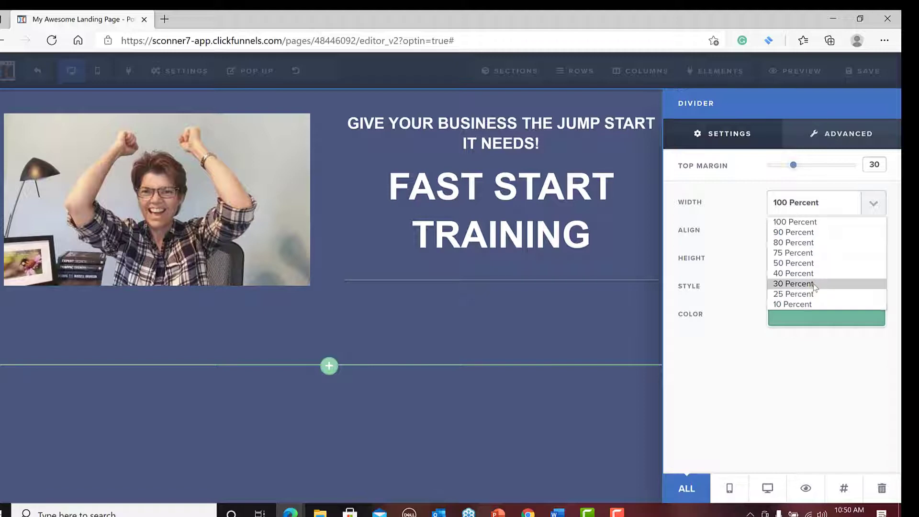
pyautogui.click(795, 284)
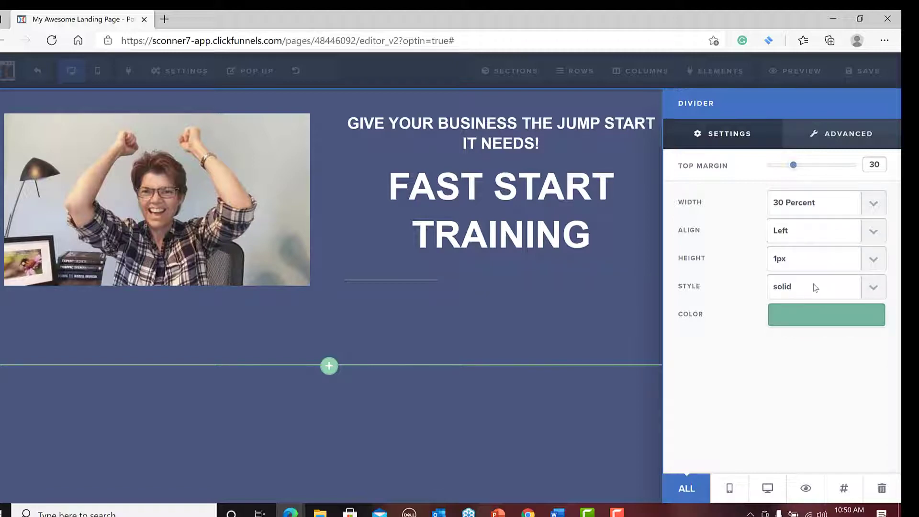
pyautogui.click(873, 204)
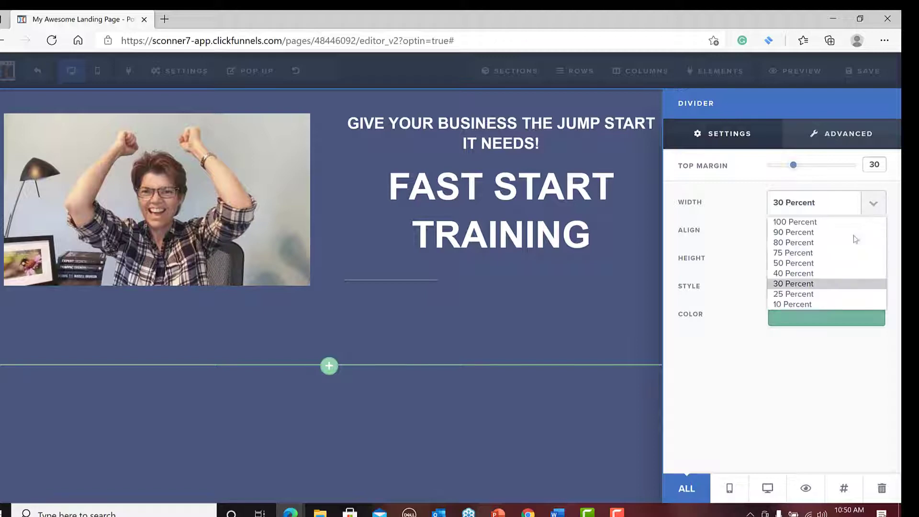
pyautogui.click(856, 276)
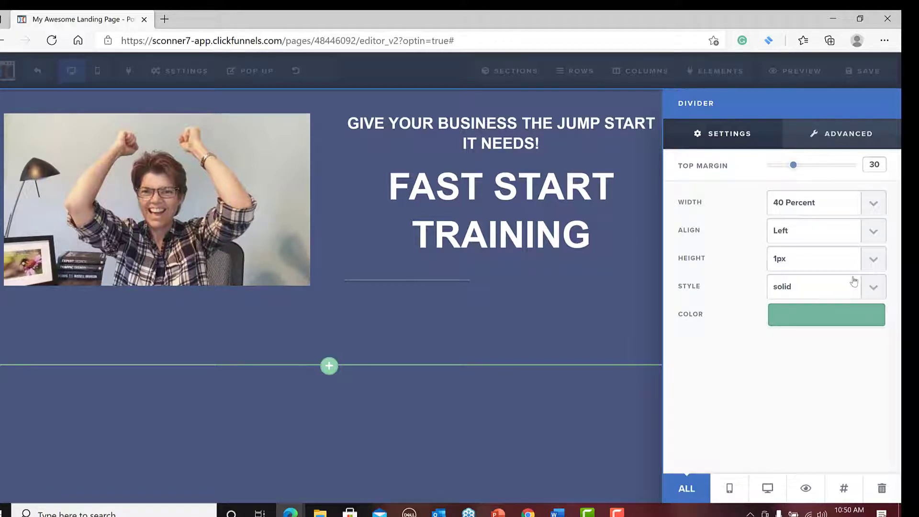
pyautogui.click(874, 205)
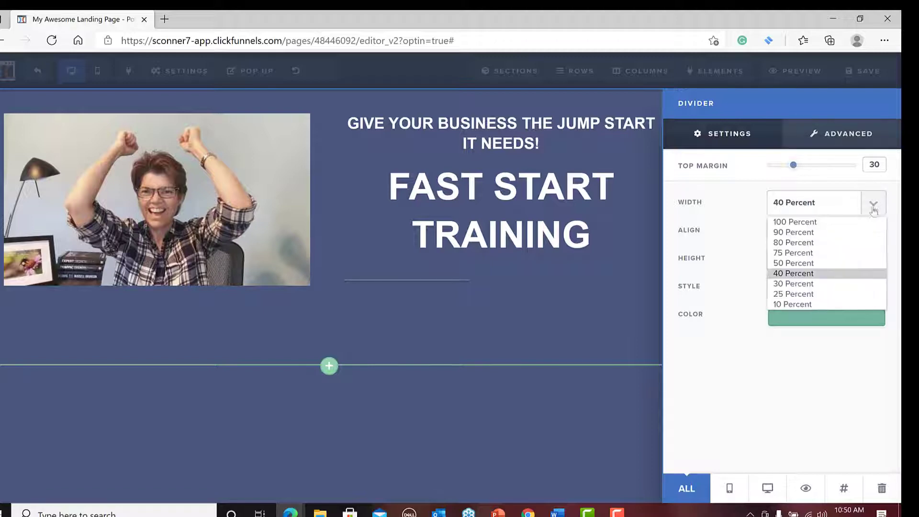
pyautogui.click(860, 281)
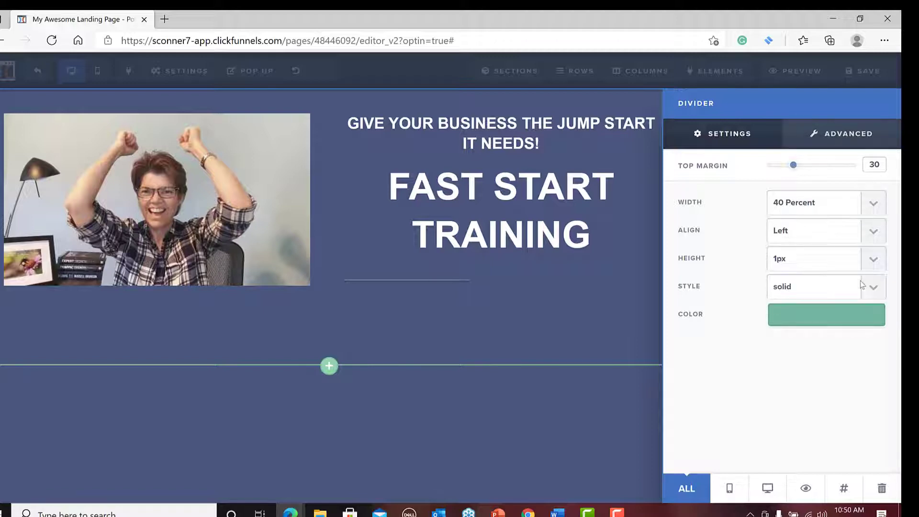
# Thicken the divider to a height of 10px and set its alignment to Center.
pyautogui.click(871, 262)
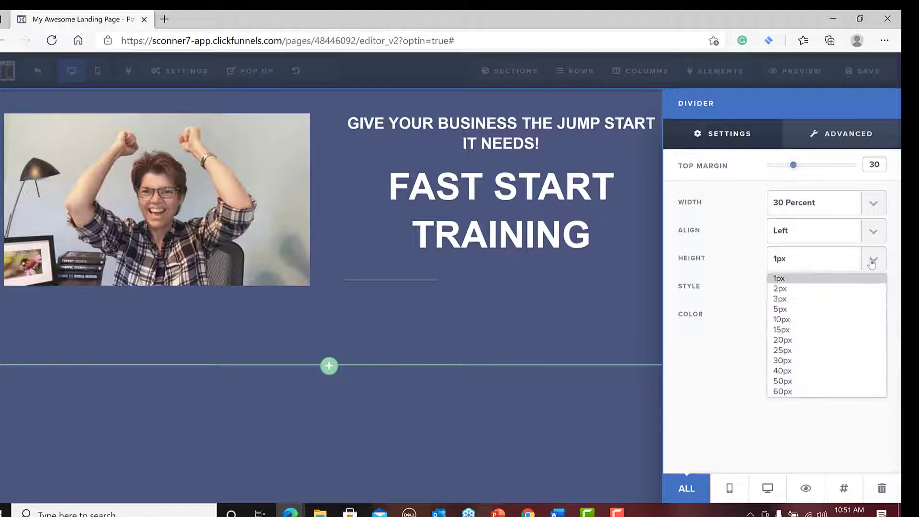
pyautogui.click(855, 318)
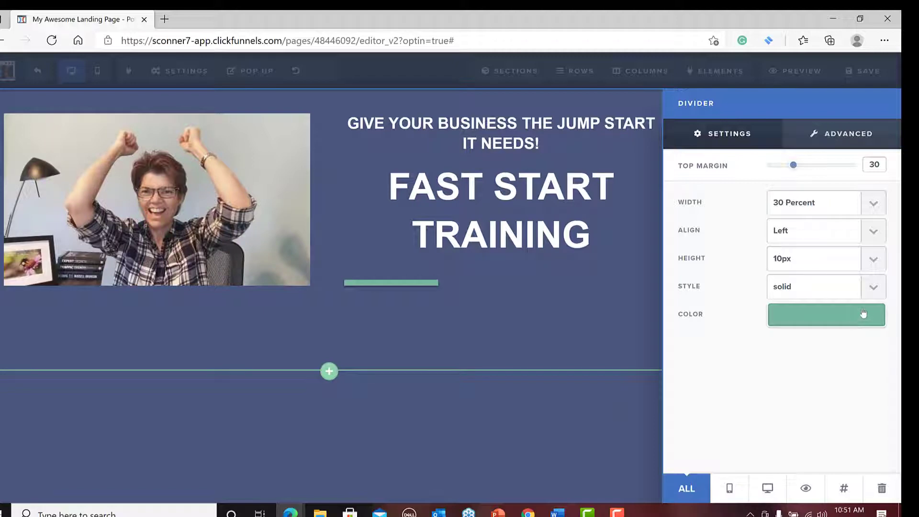
pyautogui.click(883, 234)
pyautogui.click(850, 263)
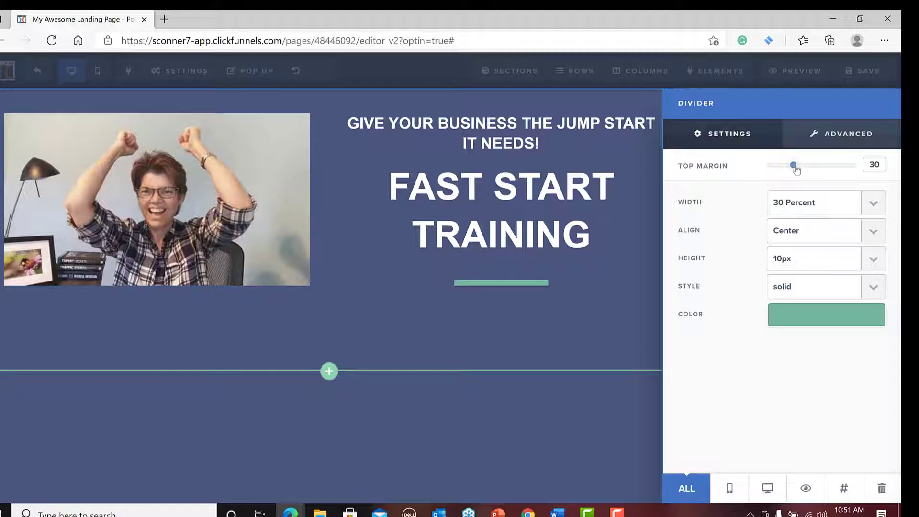
# Reduce the divider's top margin to 5 and set its bottom padding to 15px.
pyautogui.moveTo(795, 170); pyautogui.dragTo(770, 169)
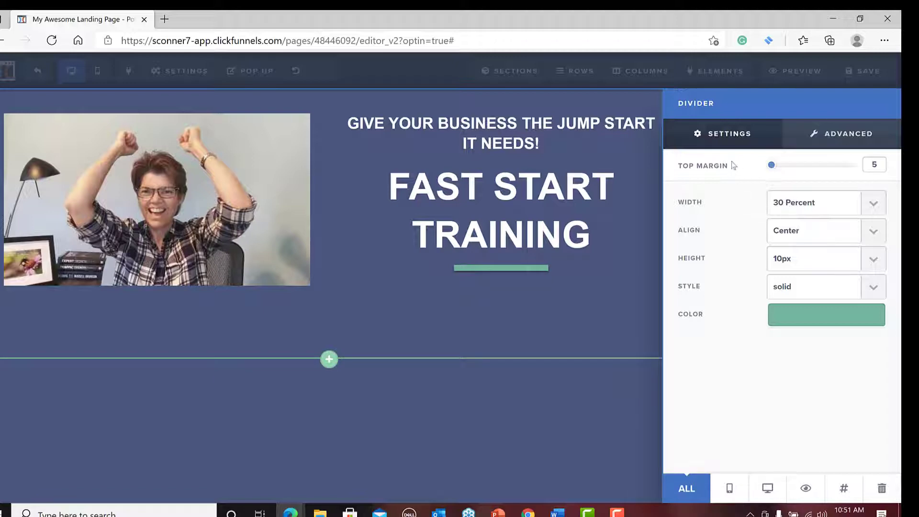
pyautogui.click(841, 133)
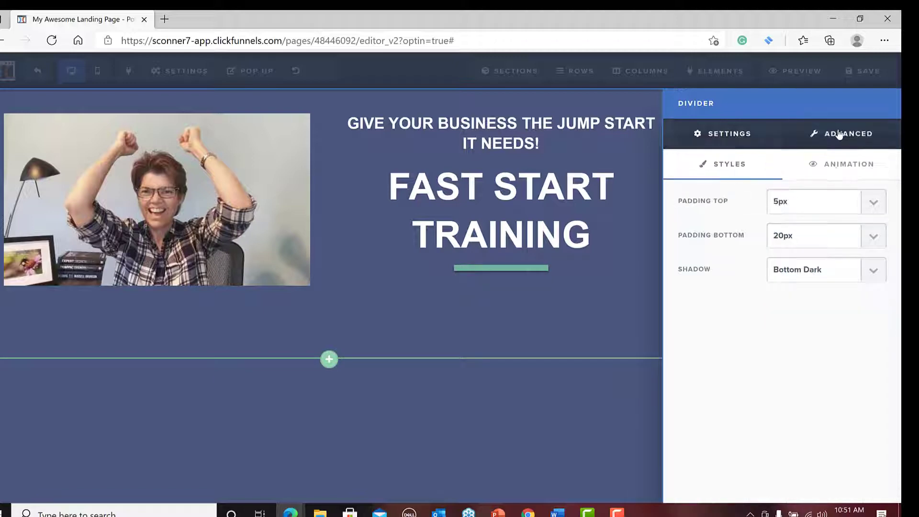
pyautogui.click(875, 236)
pyautogui.click(857, 307)
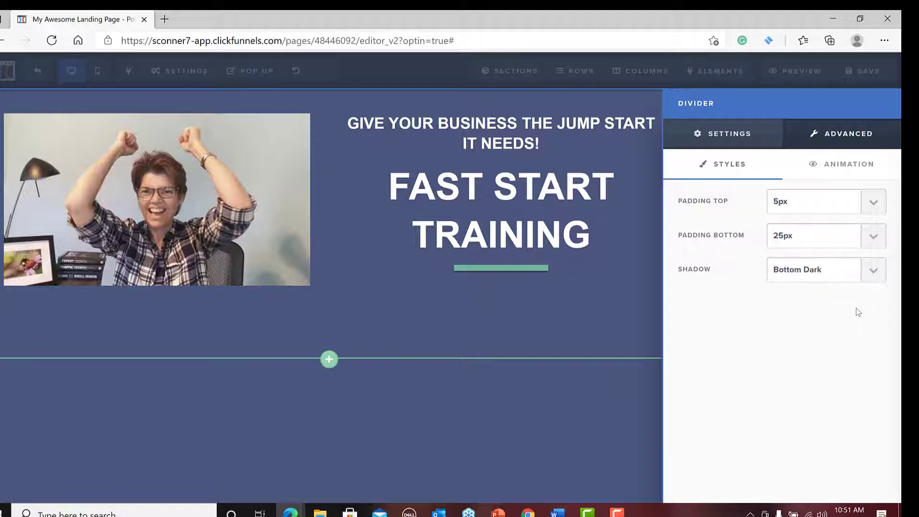
pyautogui.click(874, 239)
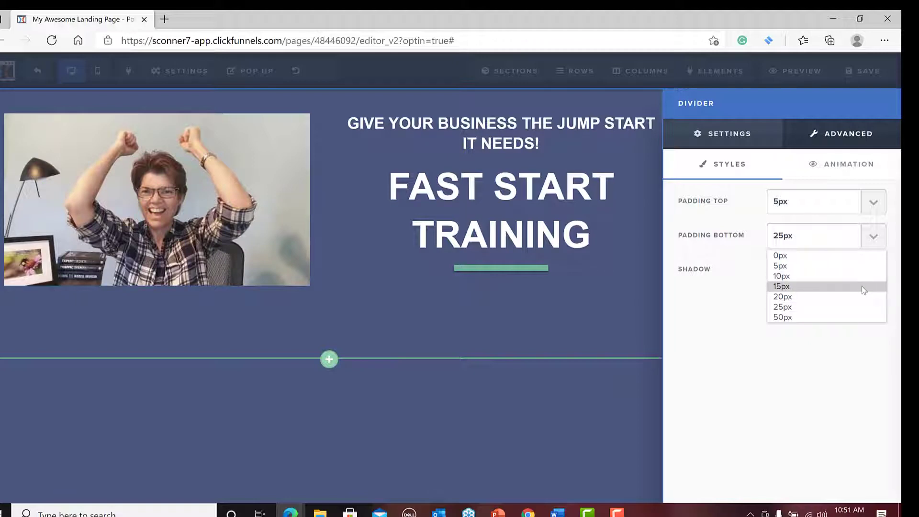
pyautogui.click(862, 287)
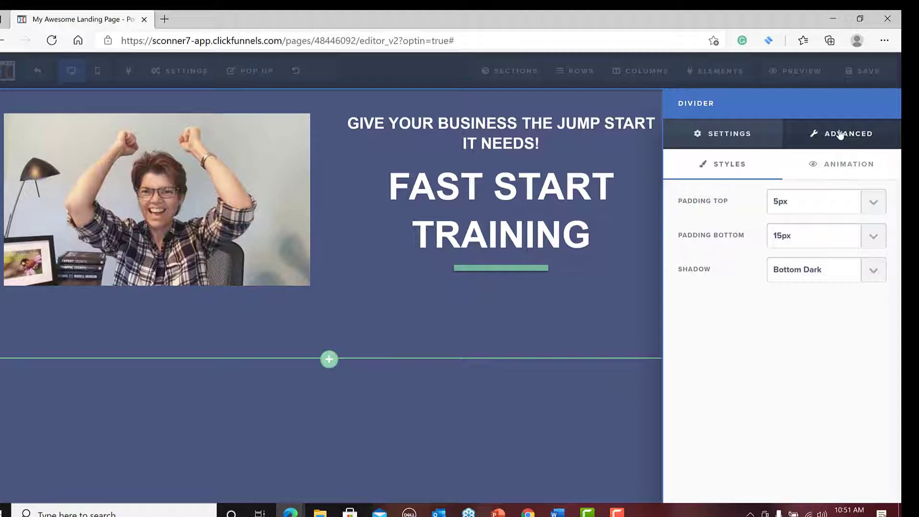
# Try a height of 5px on the divider and set it back to 10px.
pyautogui.click(726, 139)
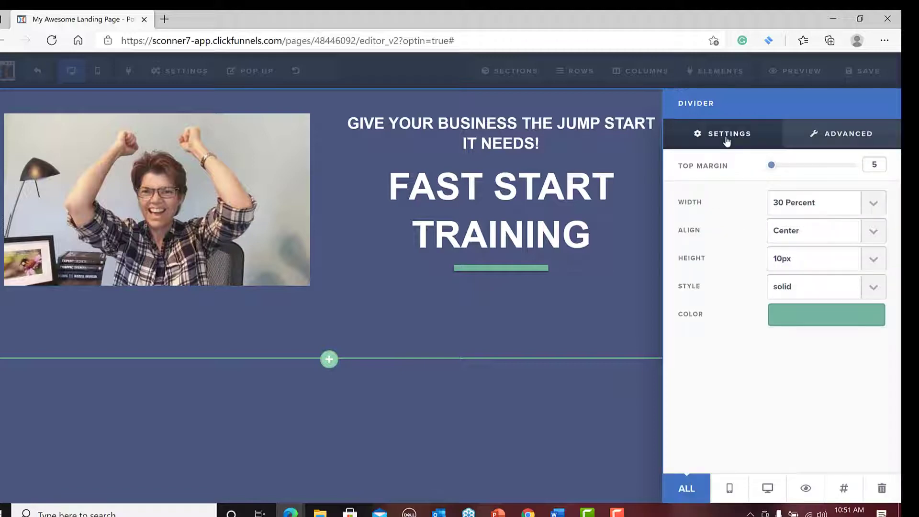
pyautogui.click(878, 260)
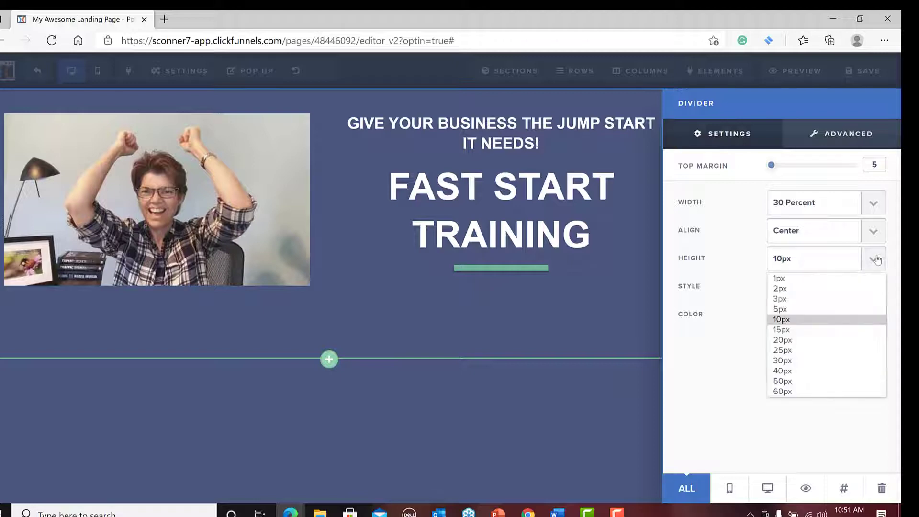
pyautogui.click(849, 309)
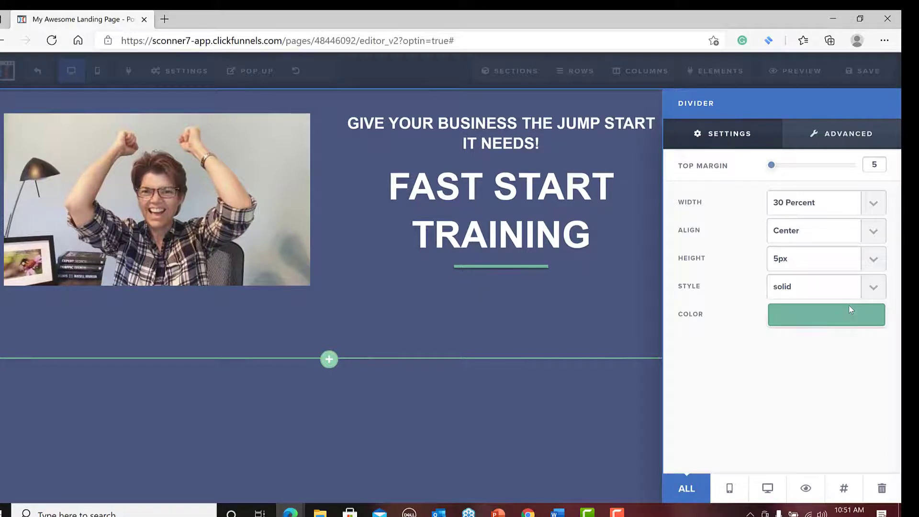
pyautogui.click(874, 262)
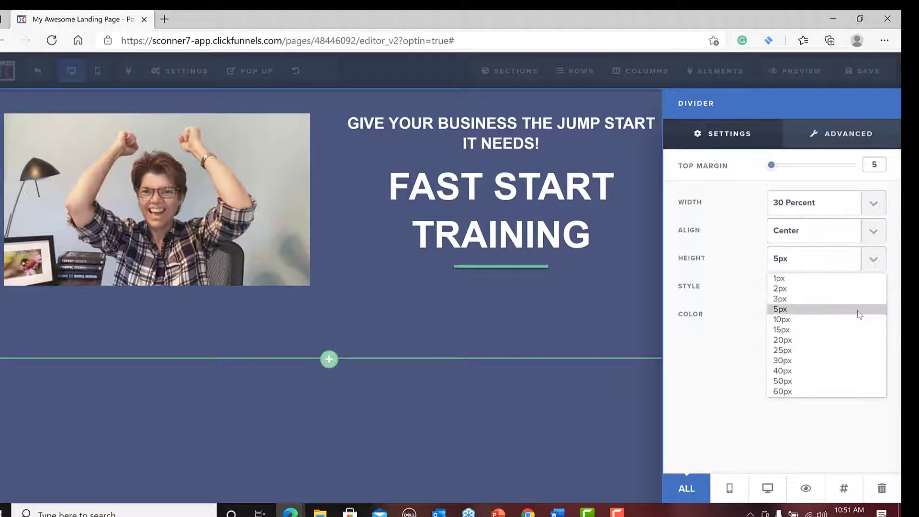
pyautogui.click(857, 317)
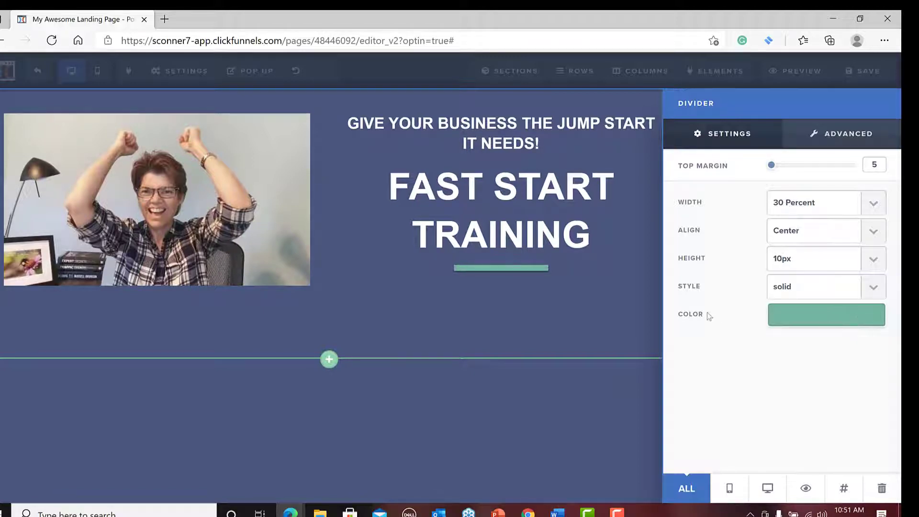
# Add a Minute Timer element from the countdown elements directly below the green divider.
pyautogui.click(590, 327)
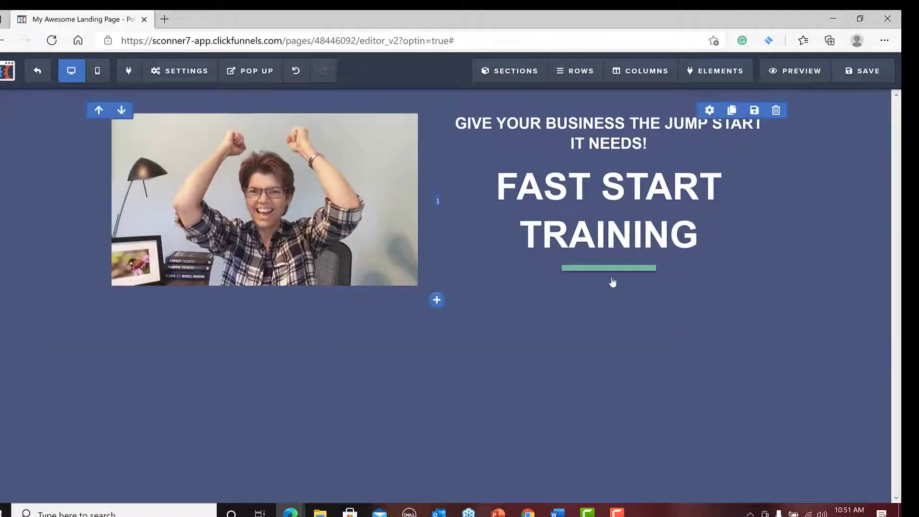
pyautogui.moveTo(608, 281)
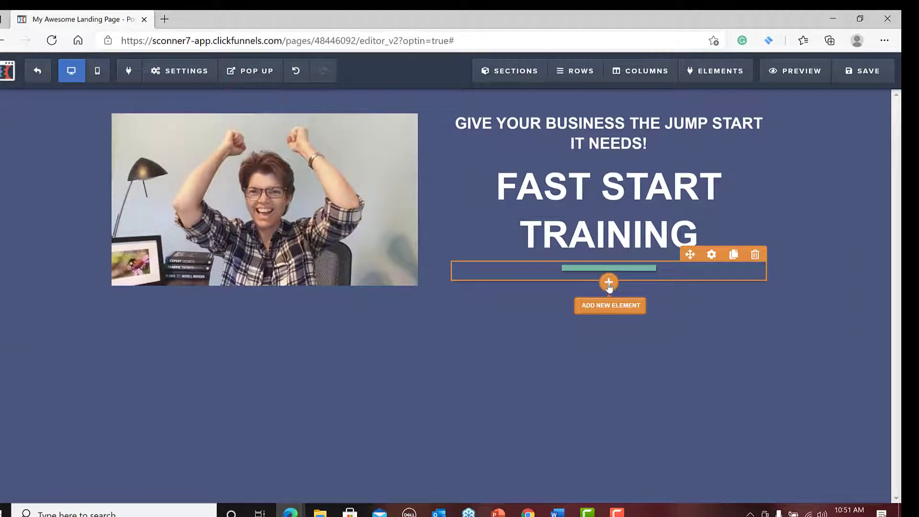
pyautogui.click(608, 283)
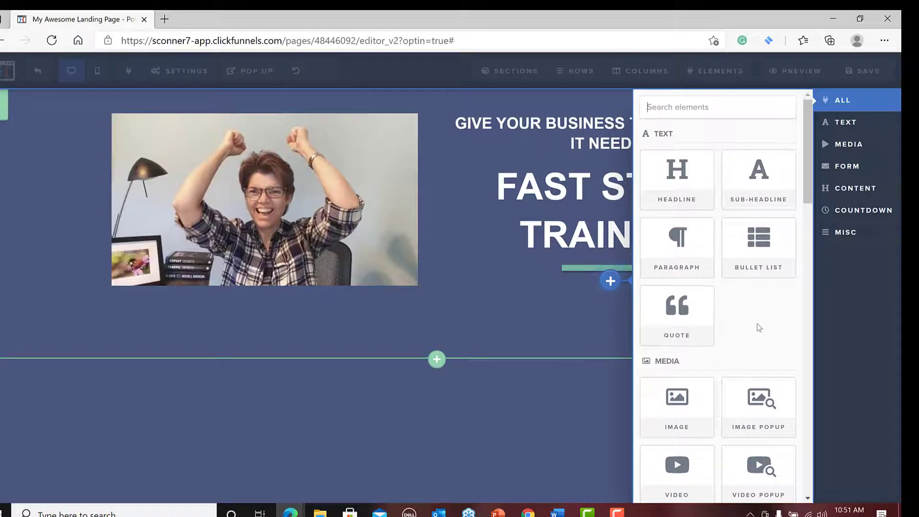
pyautogui.scroll(-4, 781, 290)
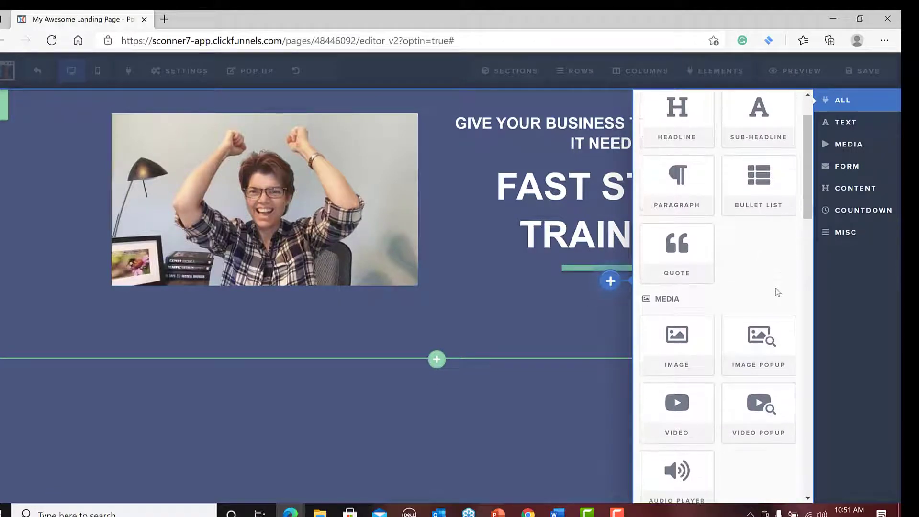
pyautogui.scroll(-5, 775, 289)
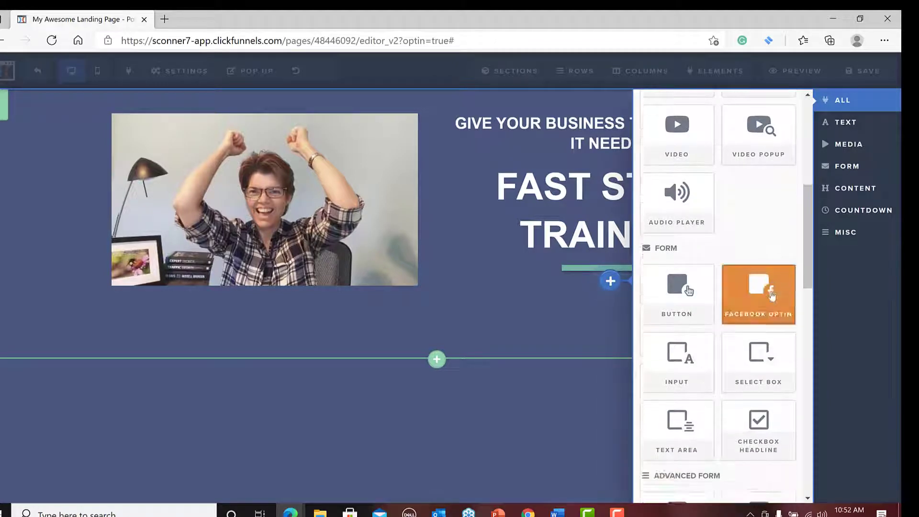
pyautogui.scroll(-5, 772, 295)
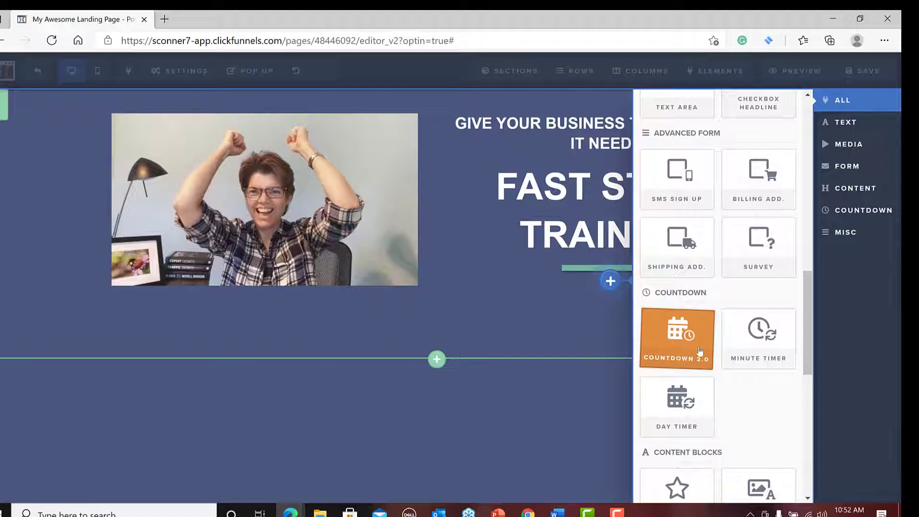
pyautogui.click(759, 330)
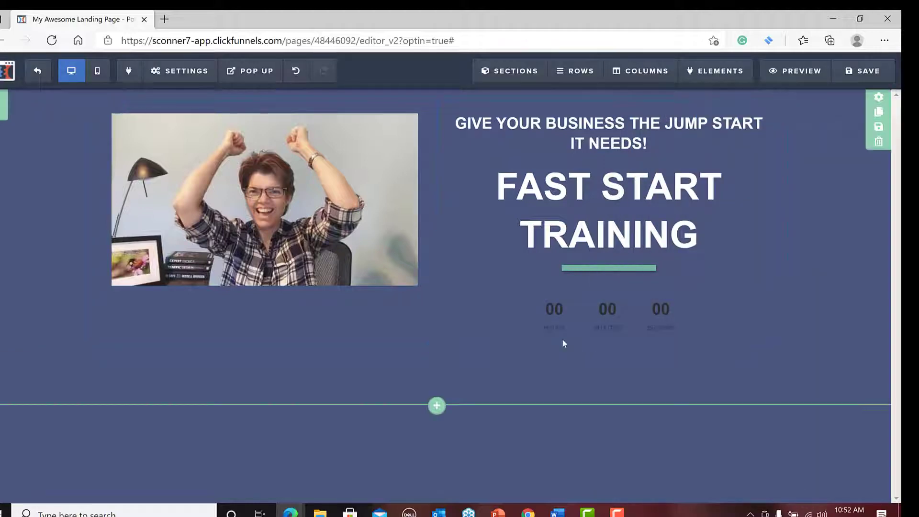
# Open the minute timer's settings and try the plain blue digits theme on it.
pyautogui.moveTo(671, 322)
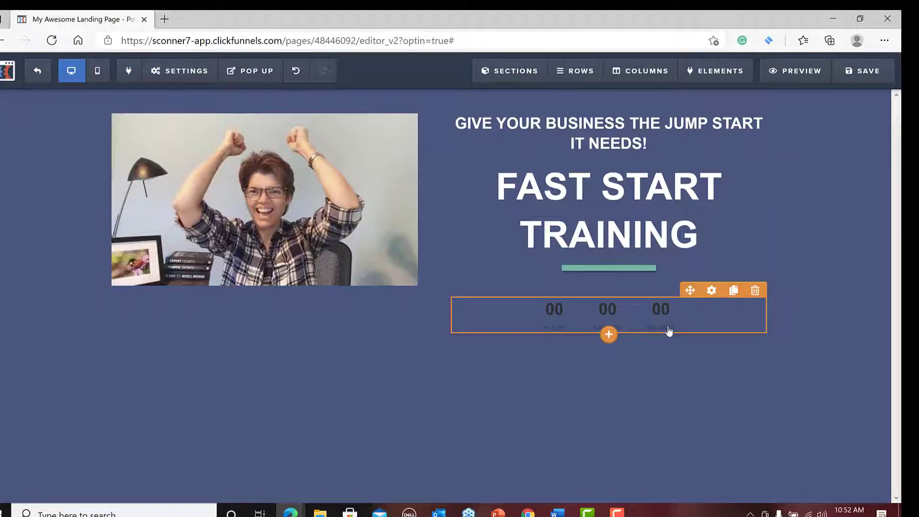
pyautogui.click(712, 290)
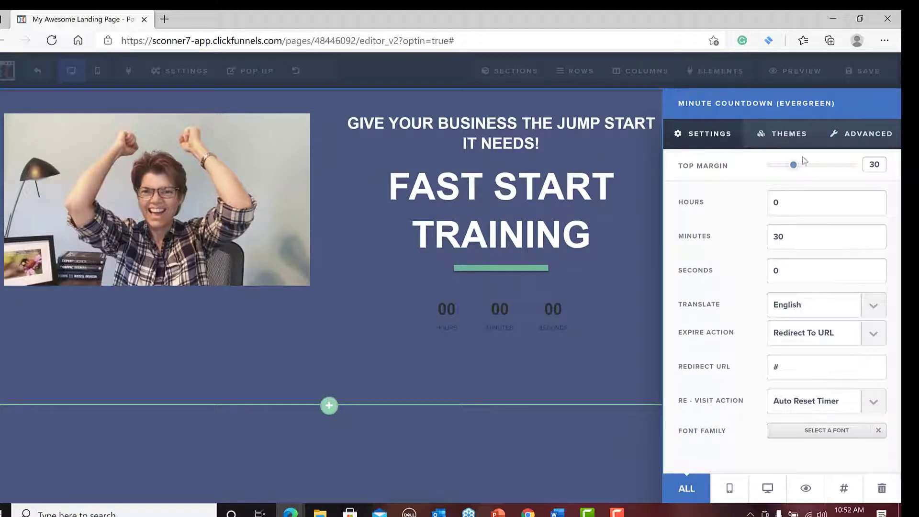
pyautogui.click(789, 136)
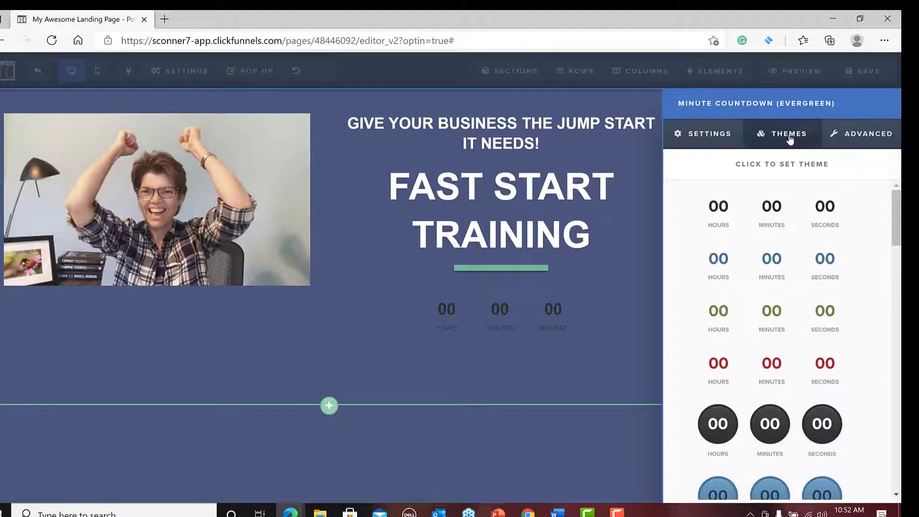
pyautogui.scroll(-4, 771, 365)
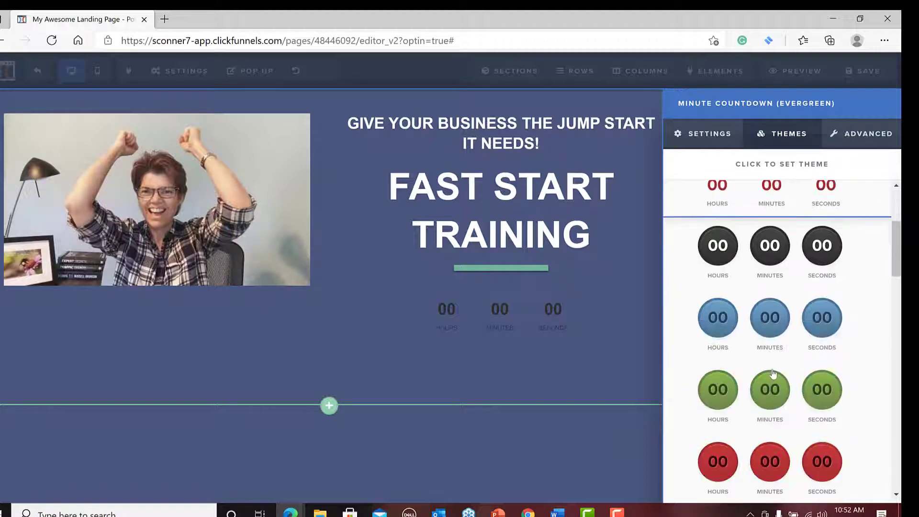
pyautogui.scroll(-7, 774, 373)
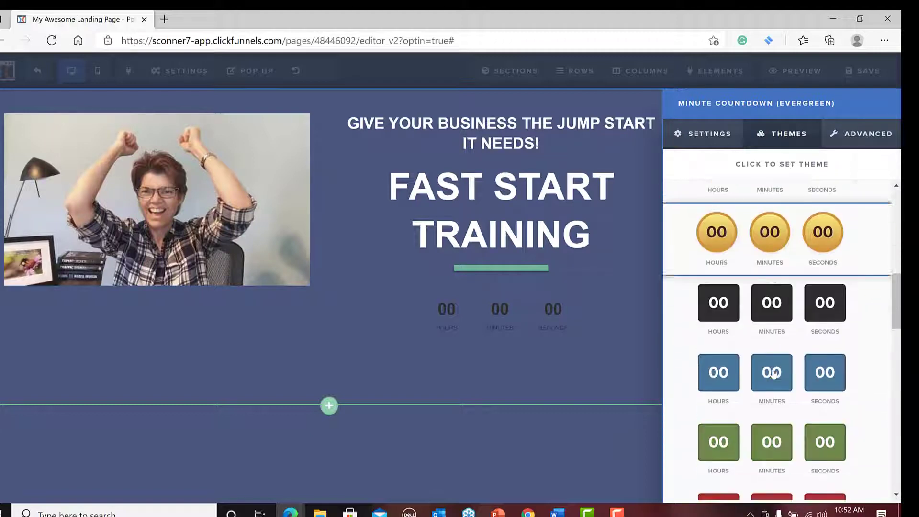
pyautogui.scroll(-7, 773, 374)
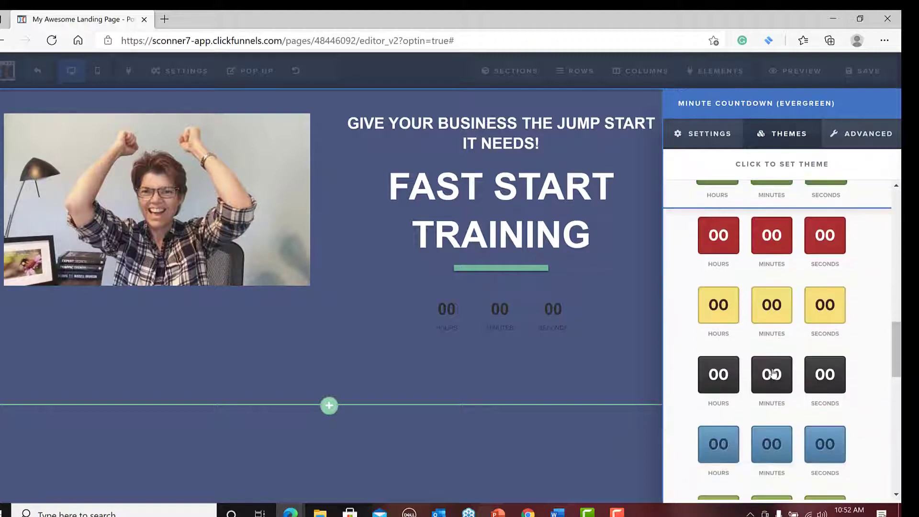
pyautogui.scroll(-8, 772, 374)
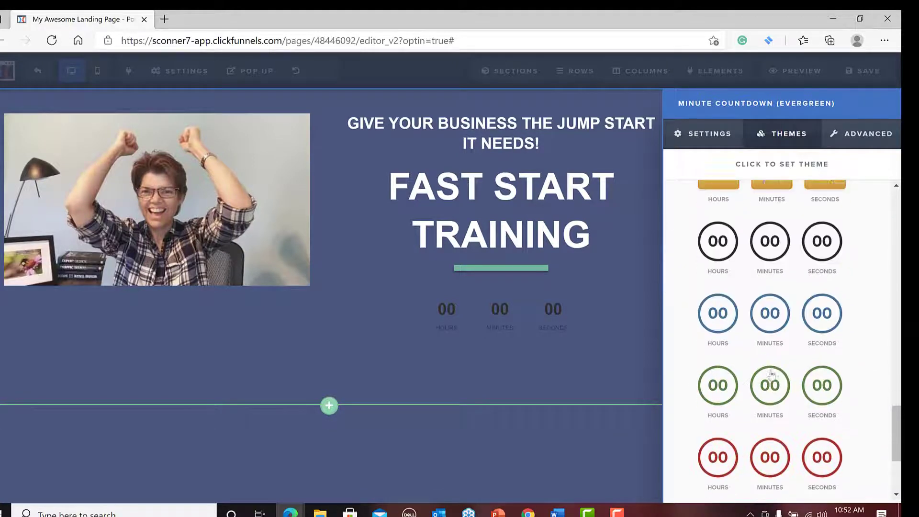
pyautogui.scroll(-2, 771, 375)
pyautogui.scroll(8, 770, 375)
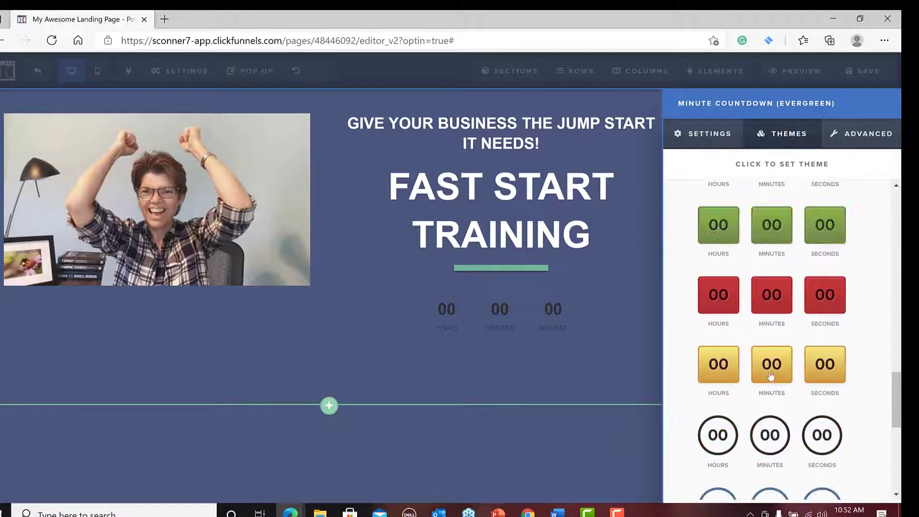
pyautogui.scroll(8, 770, 376)
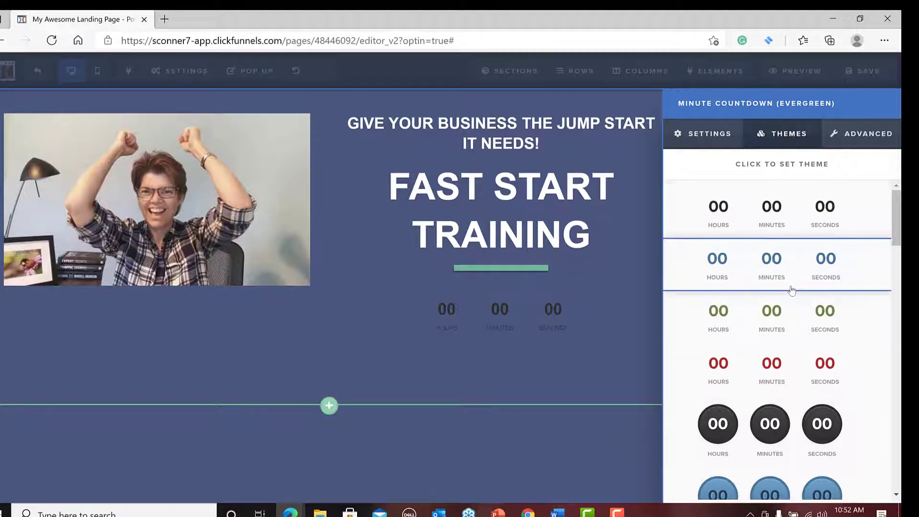
pyautogui.click(799, 264)
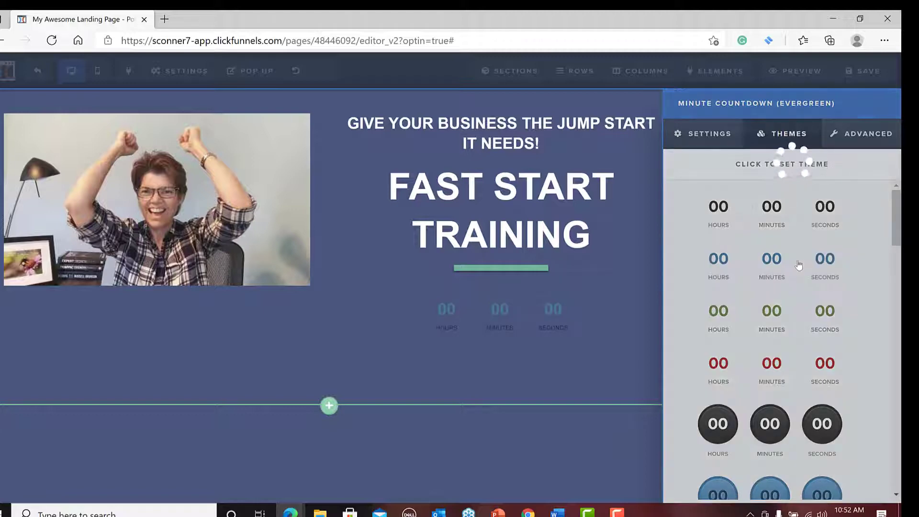
# Set the minute timer's label color to White - subtle.
pyautogui.click(713, 136)
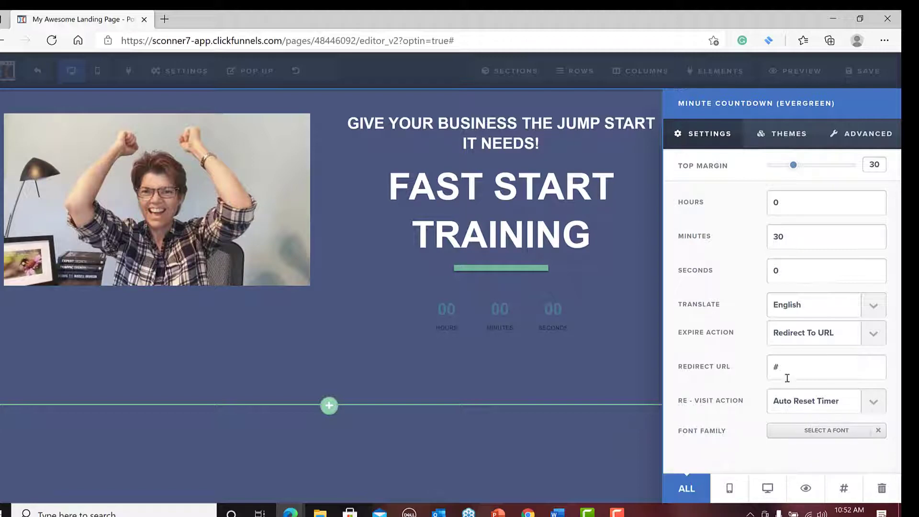
pyautogui.click(876, 133)
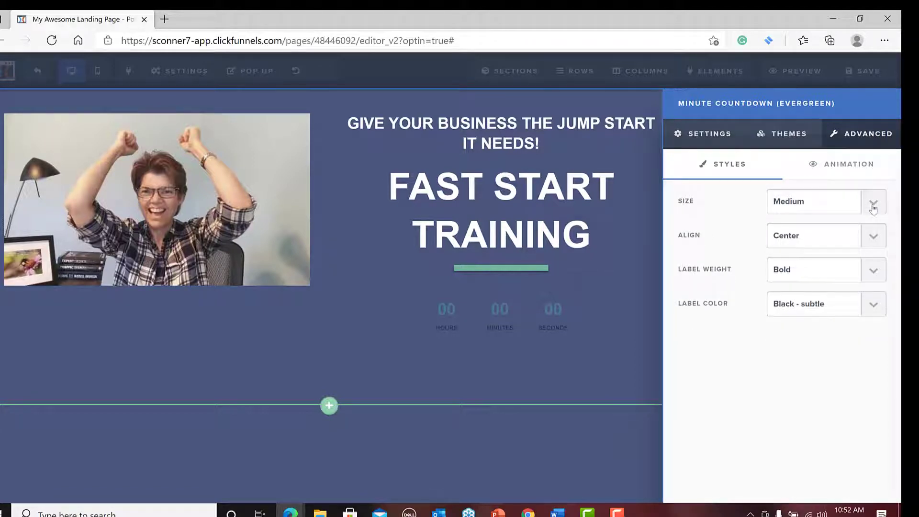
pyautogui.click(873, 307)
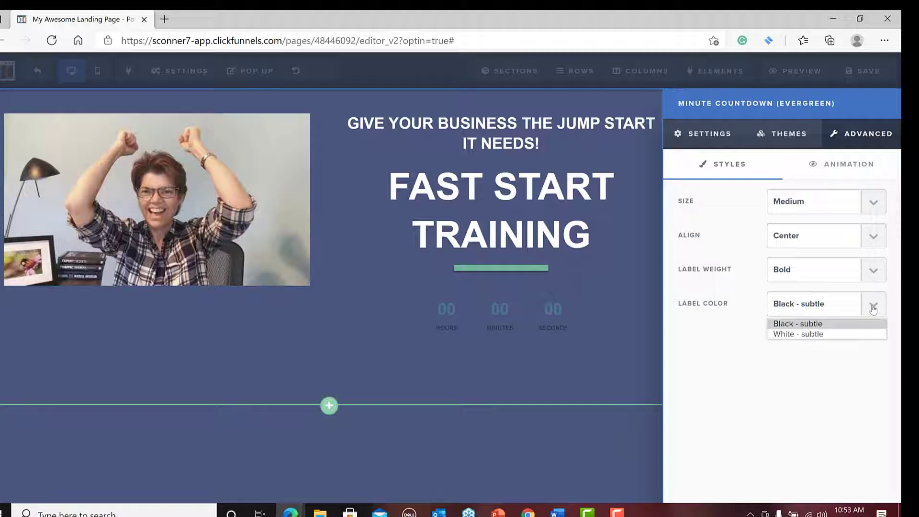
pyautogui.click(856, 336)
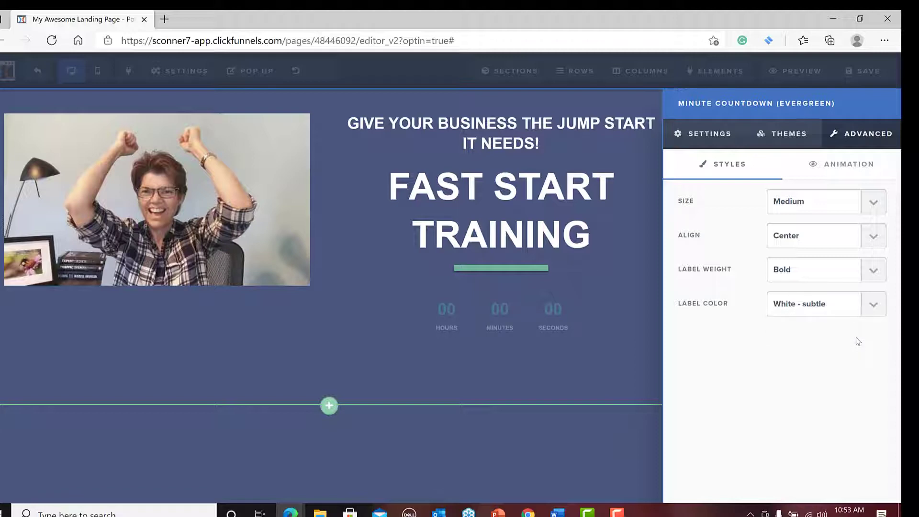
pyautogui.click(872, 307)
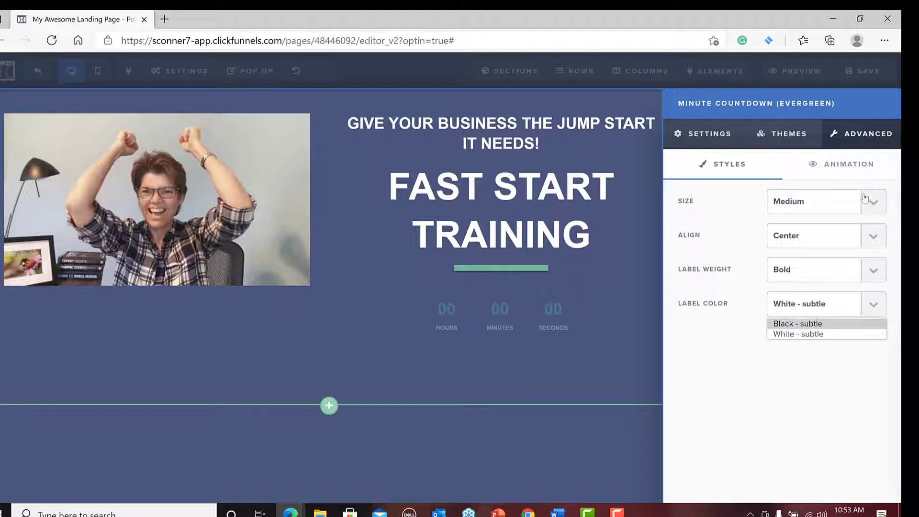
# Try the Large and Small sizes on the minute timer and set it back to Medium.
pyautogui.click(872, 206)
pyautogui.click(871, 206)
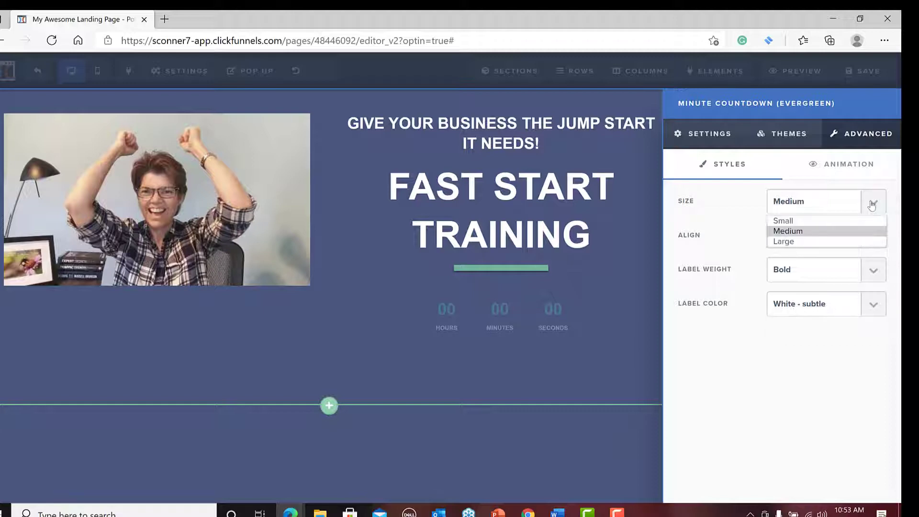
pyautogui.click(853, 243)
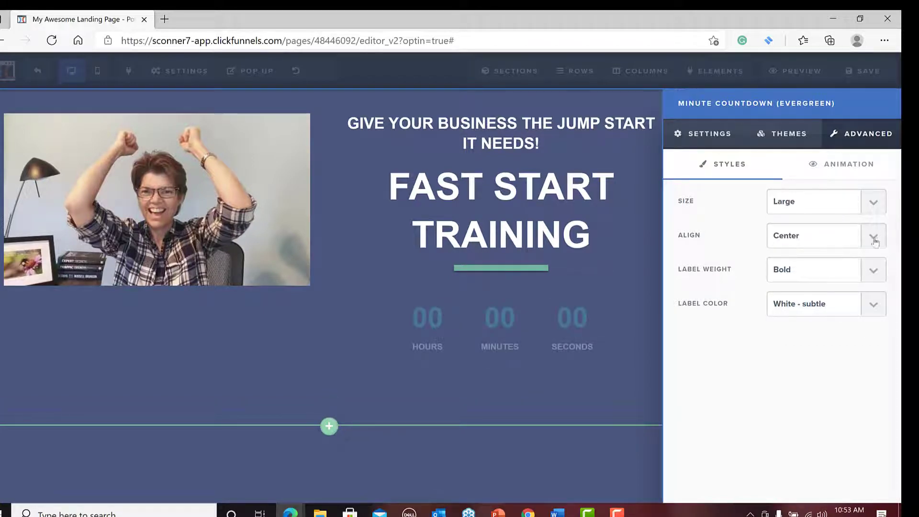
pyautogui.click(873, 204)
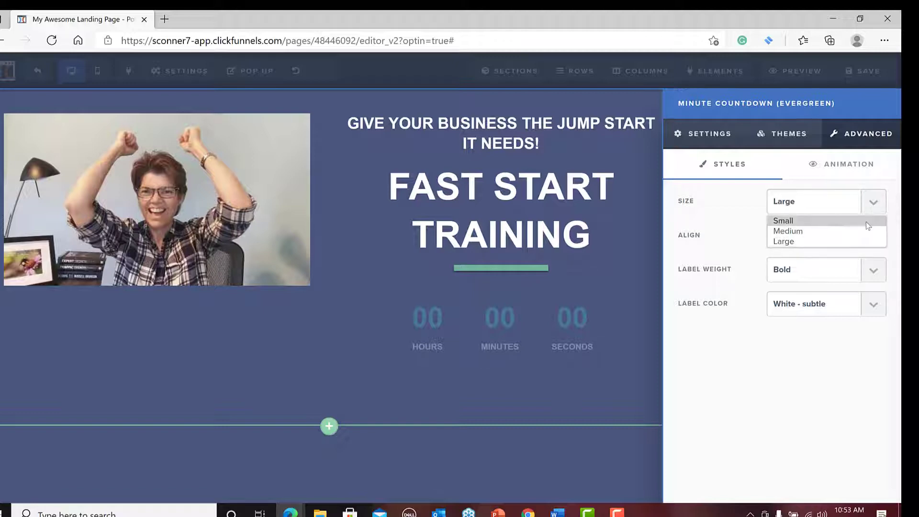
pyautogui.click(866, 223)
pyautogui.click(869, 205)
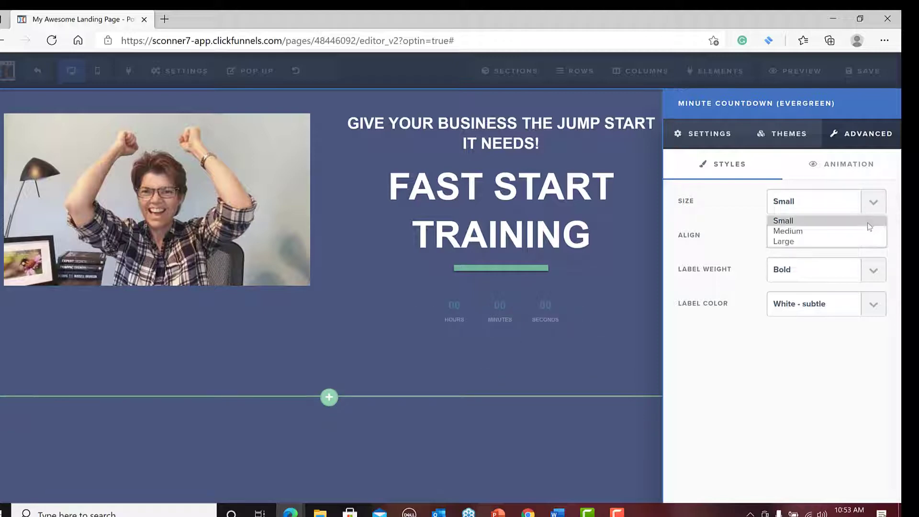
pyautogui.click(866, 230)
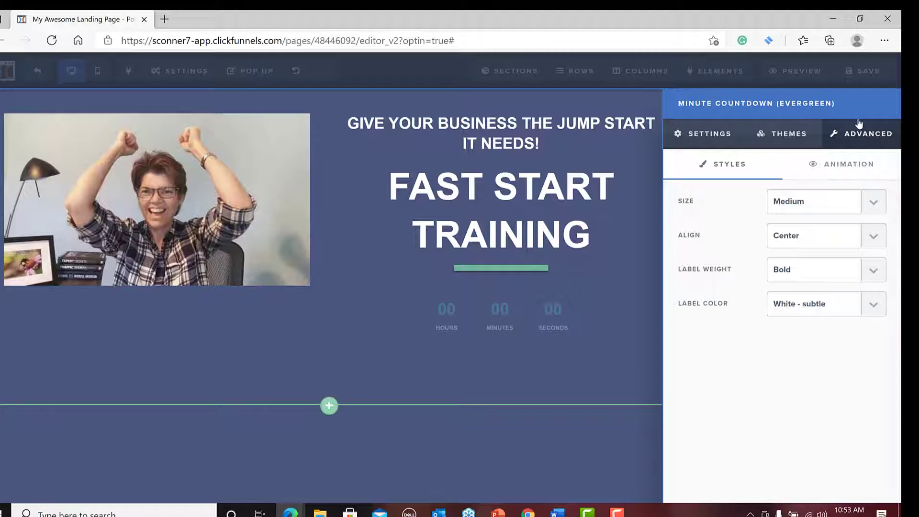
# Apply the theme with white digits in white outlined circles to the minute timer.
pyautogui.click(784, 134)
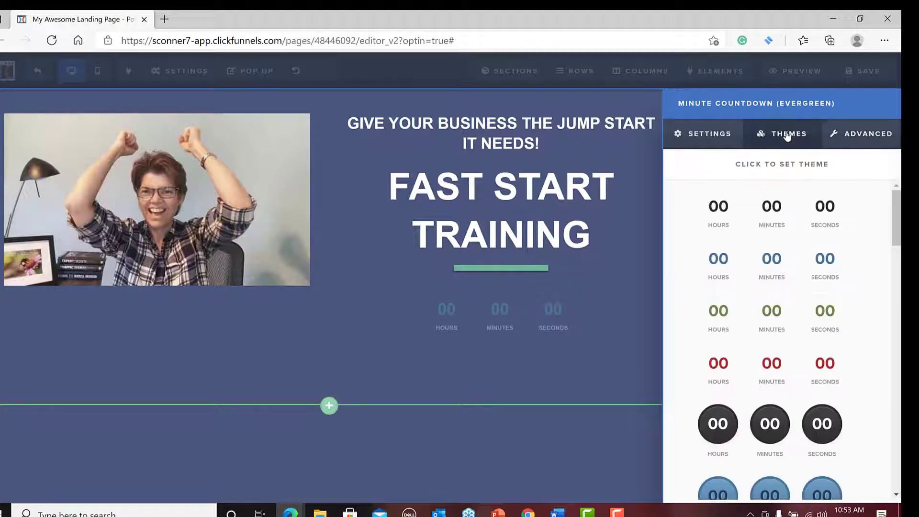
pyautogui.scroll(-2, 753, 380)
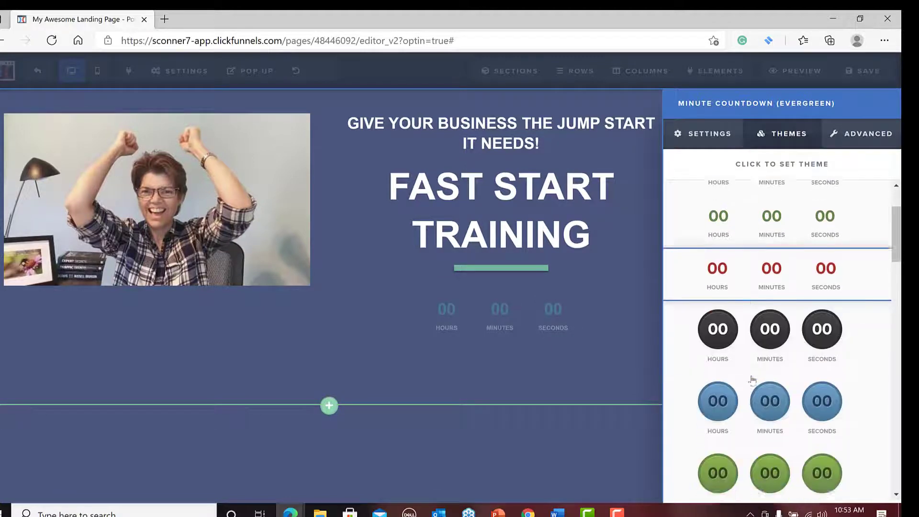
pyautogui.scroll(-7, 752, 379)
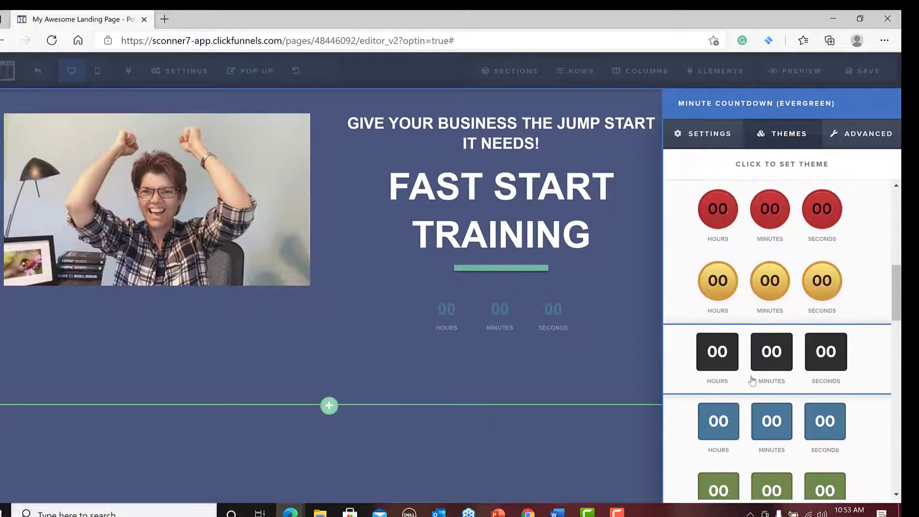
pyautogui.scroll(-5, 752, 380)
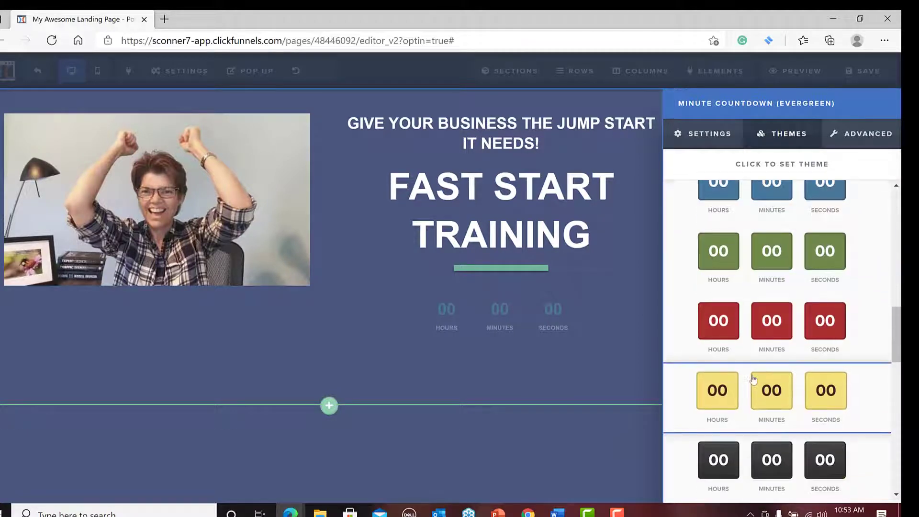
pyautogui.scroll(-2, 752, 379)
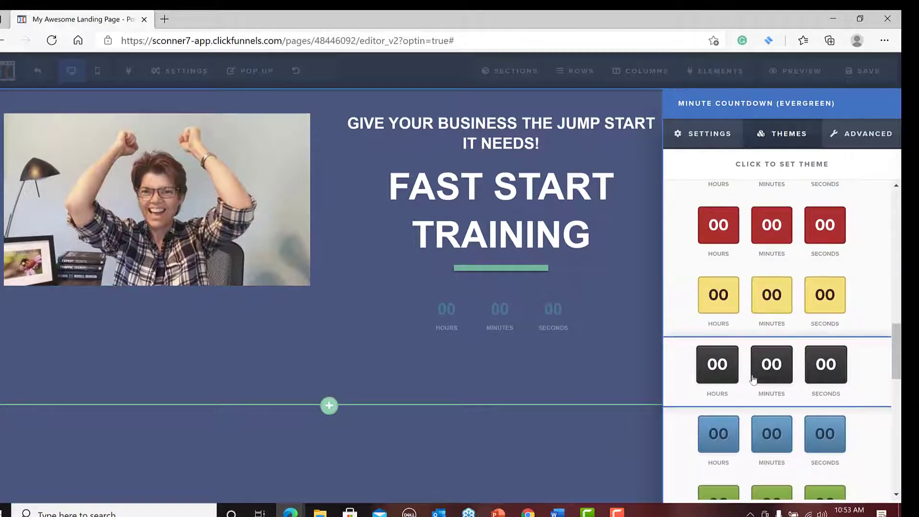
pyautogui.scroll(-8, 753, 379)
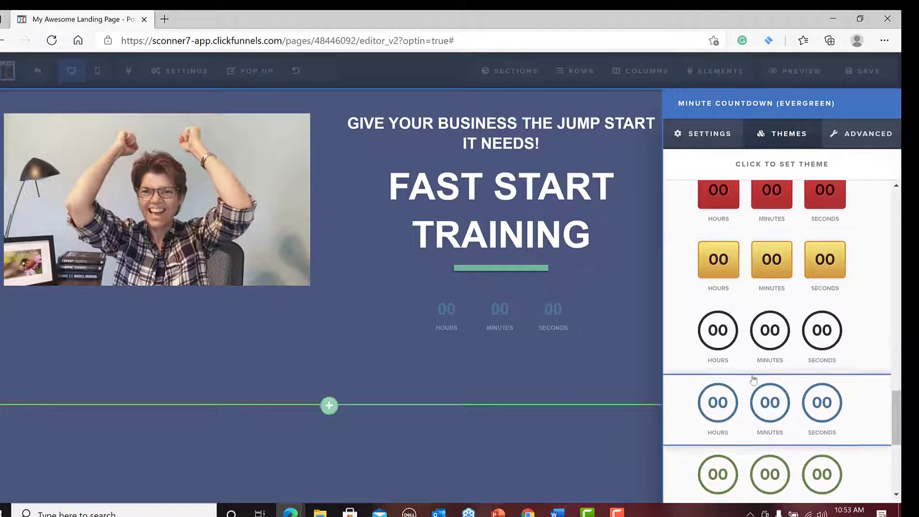
pyautogui.scroll(-4, 753, 379)
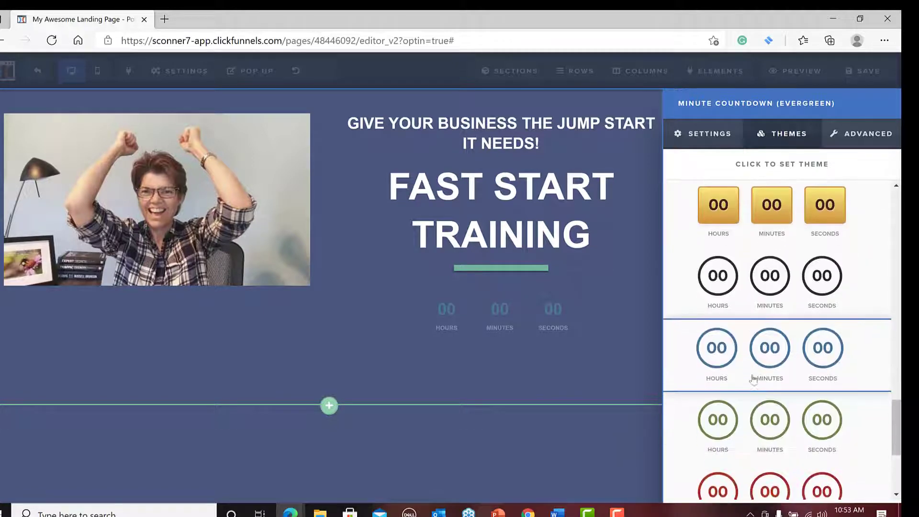
pyautogui.scroll(-1, 761, 380)
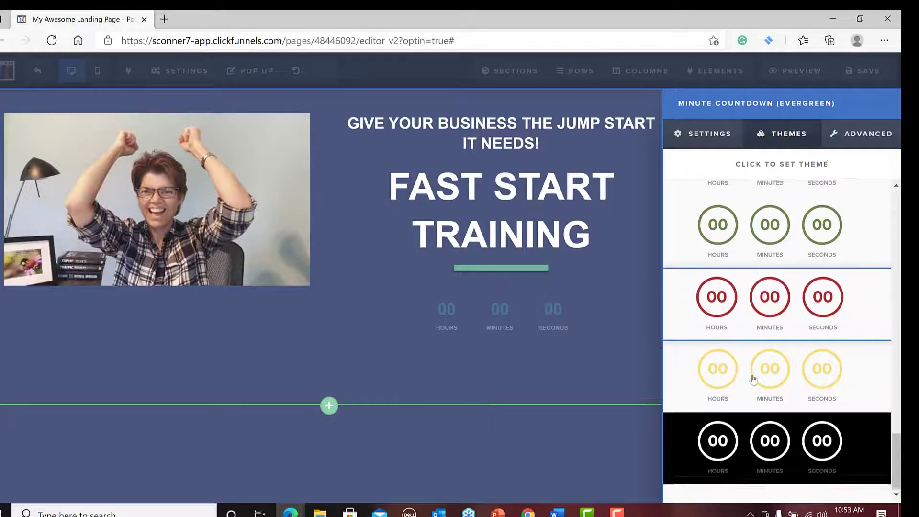
pyautogui.click(772, 439)
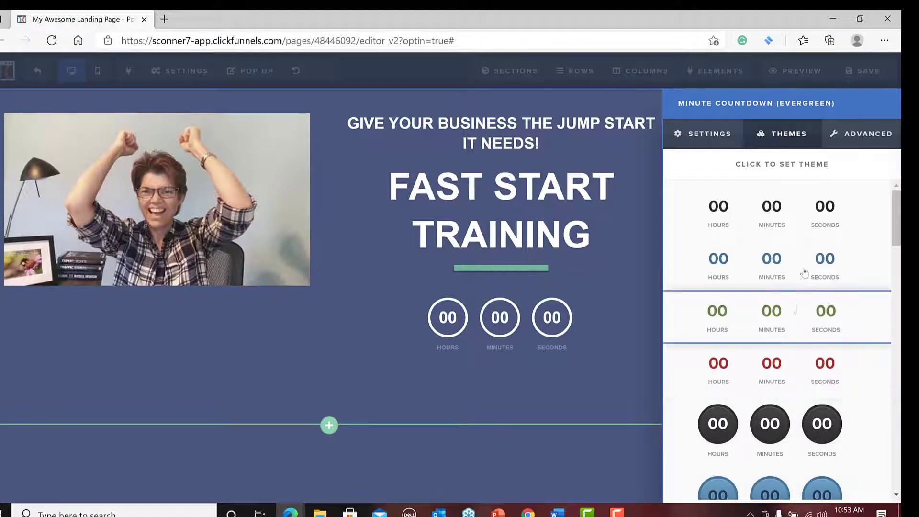
pyautogui.scroll(-3, 804, 267)
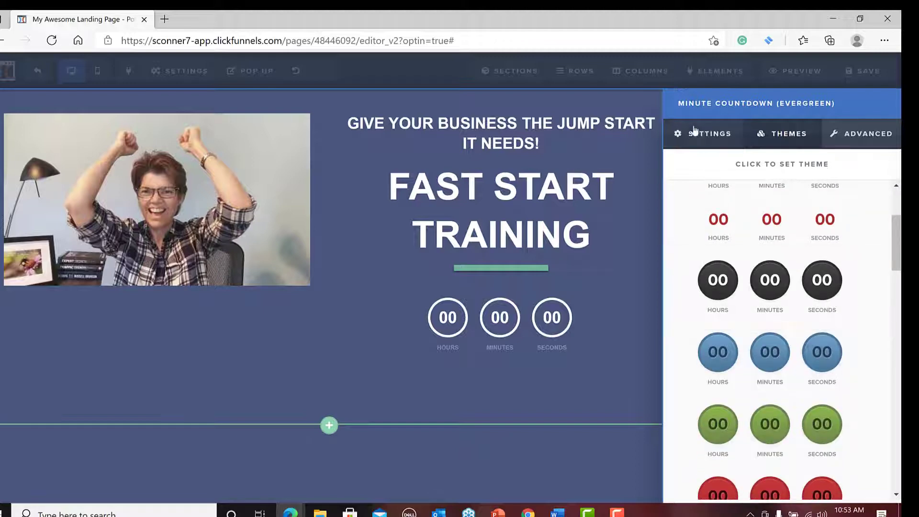
pyautogui.scroll(-1, 780, 248)
pyautogui.scroll(-5, 781, 248)
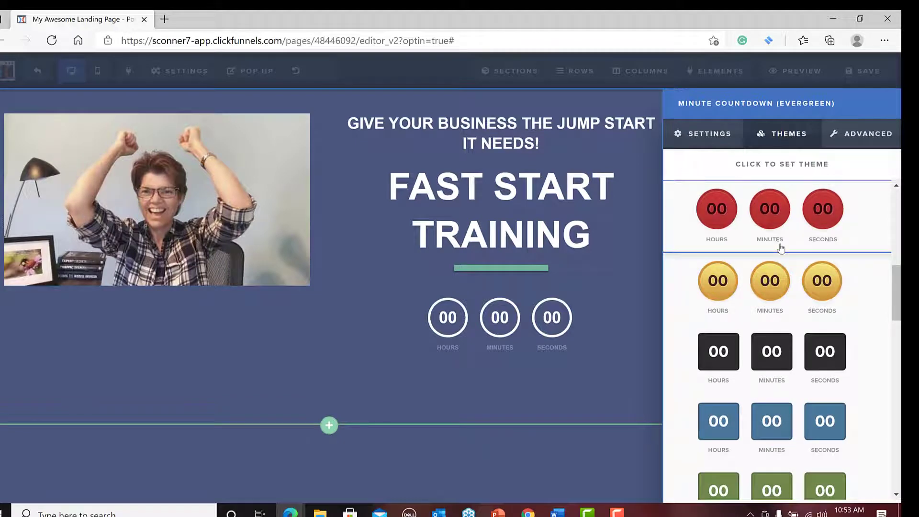
pyautogui.scroll(6, 780, 248)
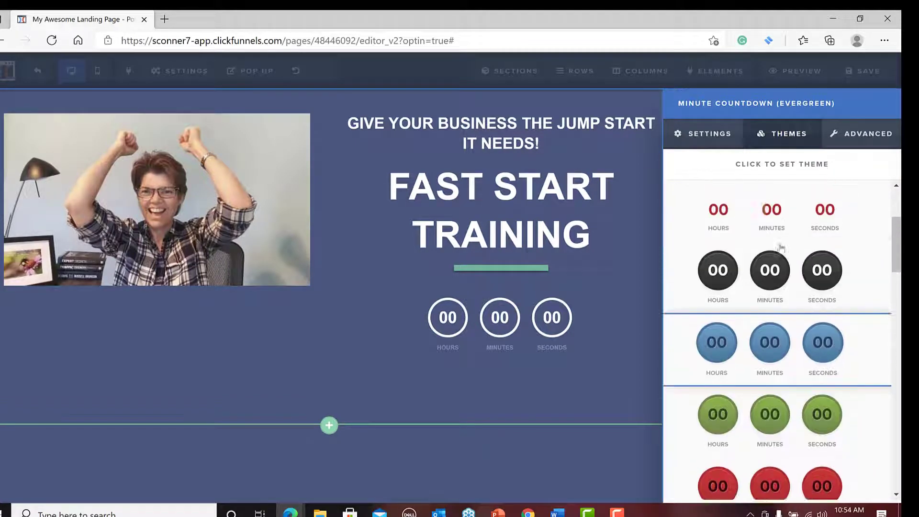
pyautogui.scroll(3, 780, 248)
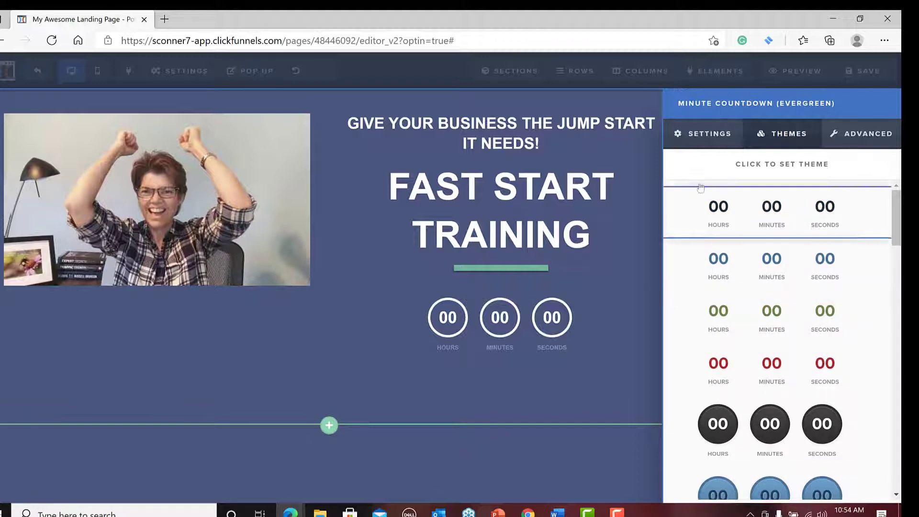
# Set the timer's countdown duration to 5 minutes and close its settings.
pyautogui.click(718, 134)
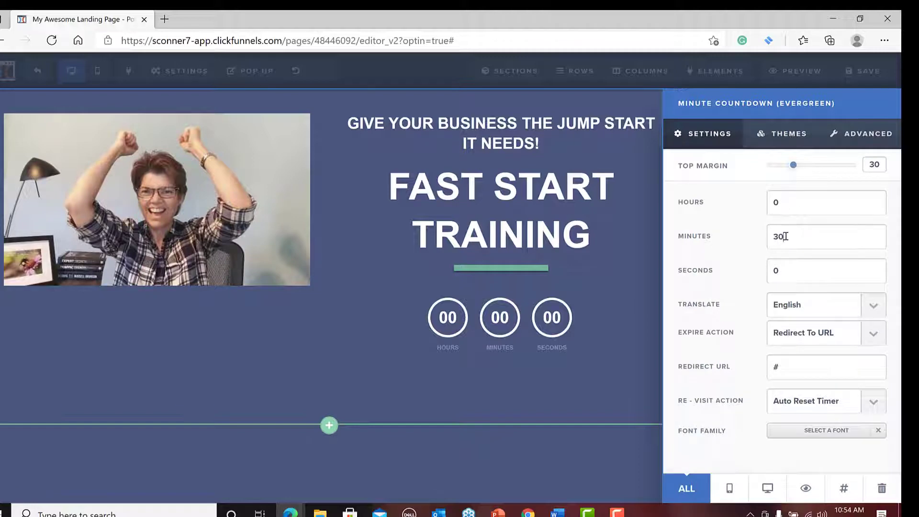
pyautogui.press('BackSpace')
pyautogui.press('BackSpace')
pyautogui.write('5')
pyautogui.click(548, 329)
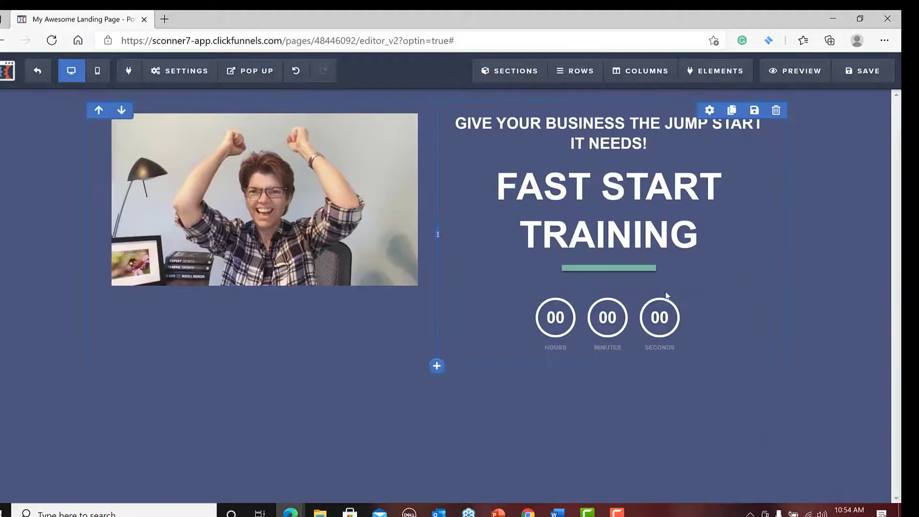
# Start saving the page and set its SEO title to "FREE Fast Start Training".
pyautogui.click(867, 72)
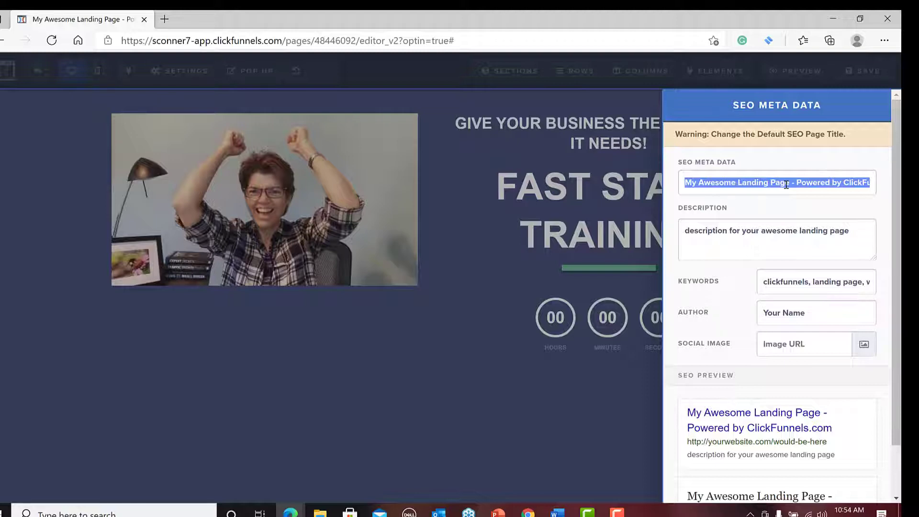
pyautogui.write('Fast')
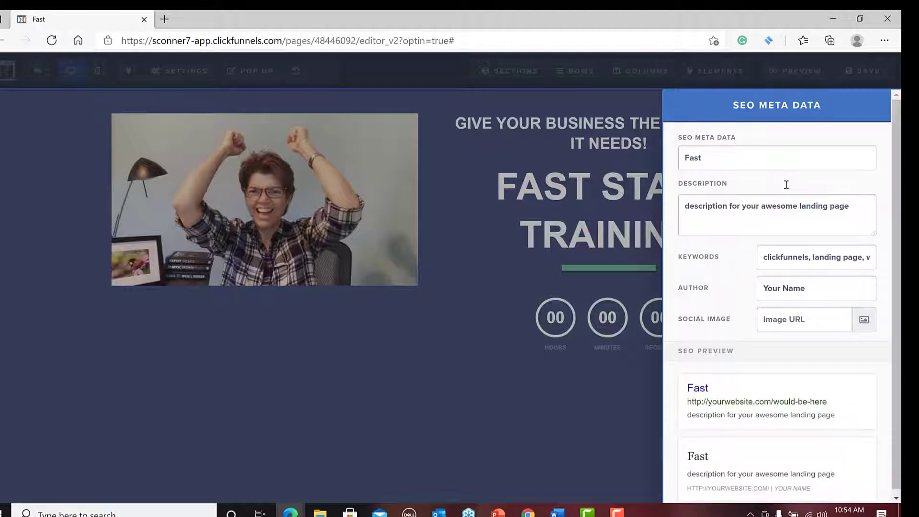
pyautogui.press('BackSpace')
pyautogui.press('BackSpace')
pyautogui.press('BackSpace')
pyautogui.write('R')
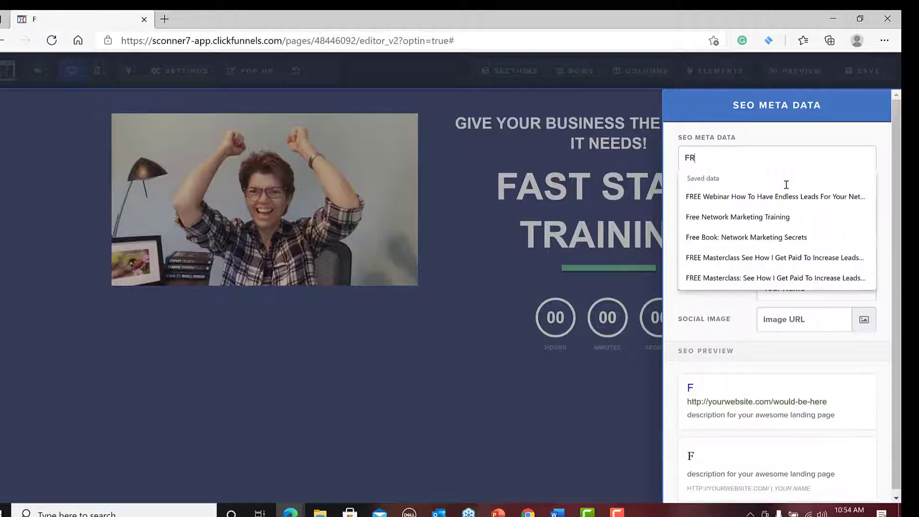
pyautogui.write('EE Fast')
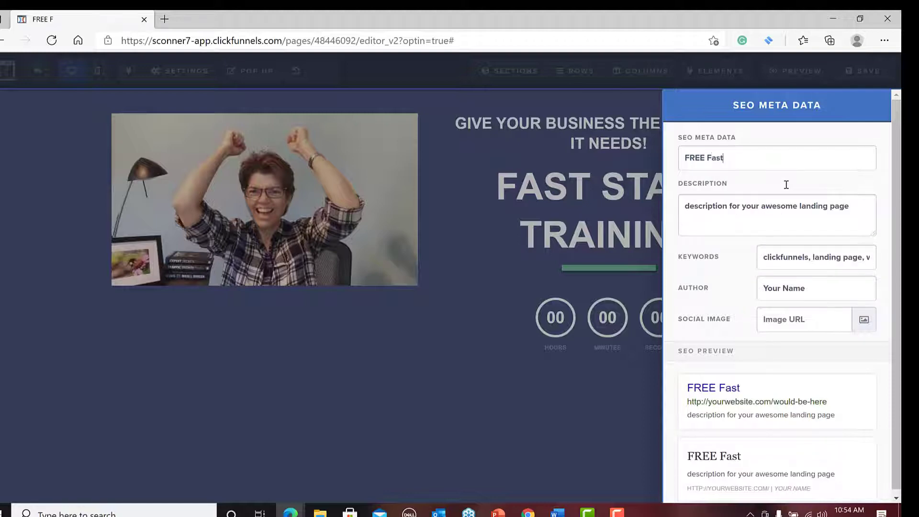
pyautogui.write(' Start Tr')
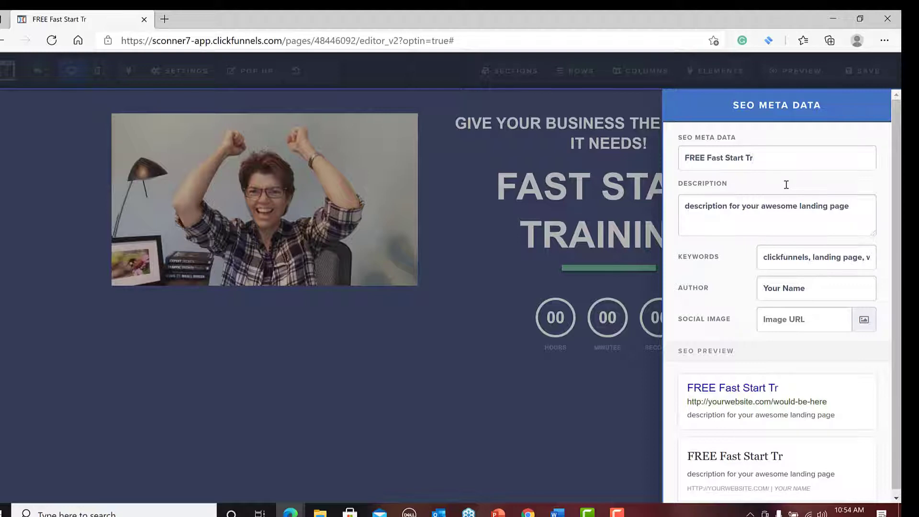
pyautogui.write('aining')
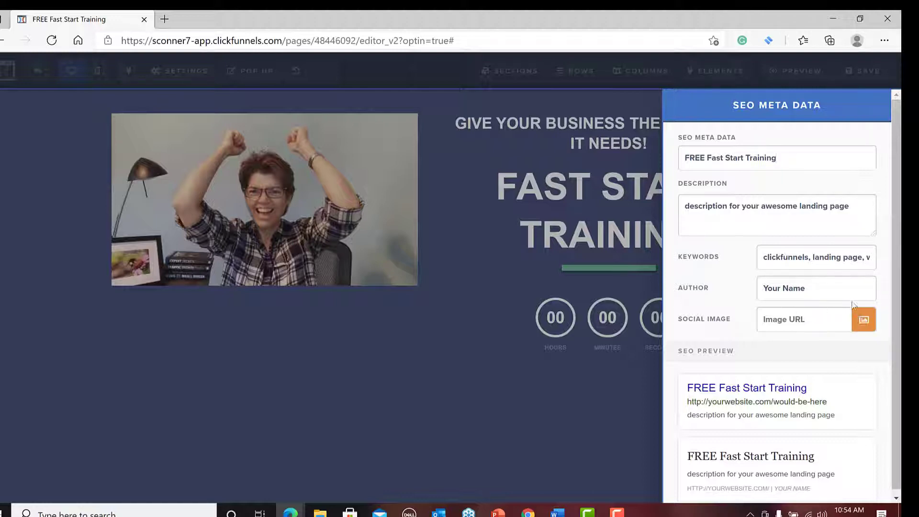
# Replace the placeholder author in the SEO metadata with the page owner's full name.
pyautogui.click(838, 294)
pyautogui.press('BackSpace')
pyautogui.press('BackSpace')
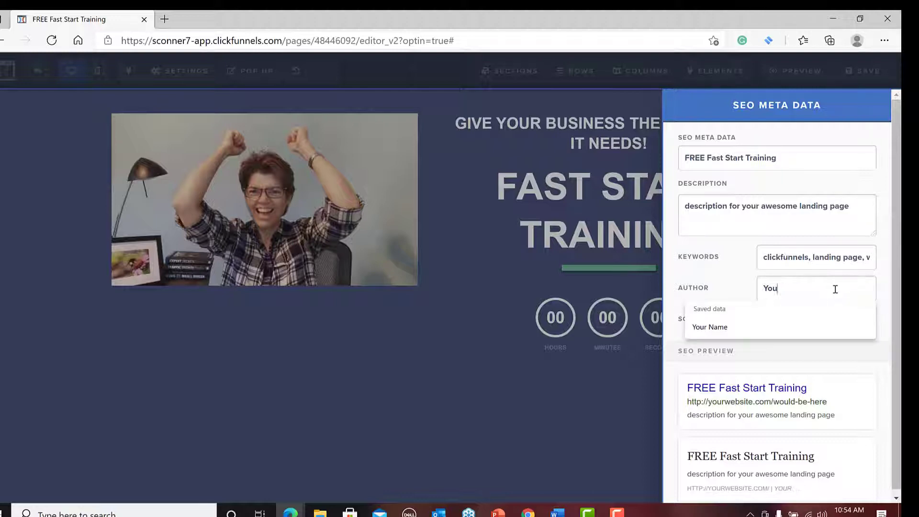
pyautogui.press('BackSpace')
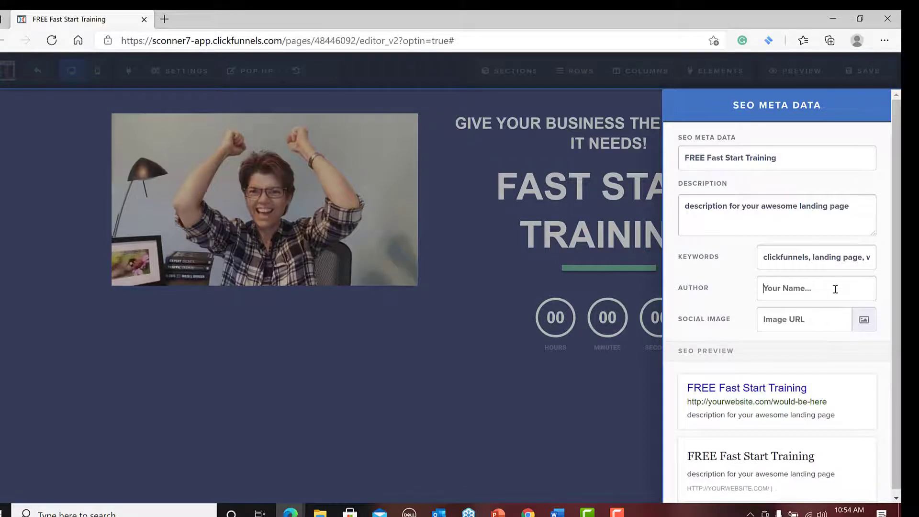
pyautogui.write('Sandra Conner')
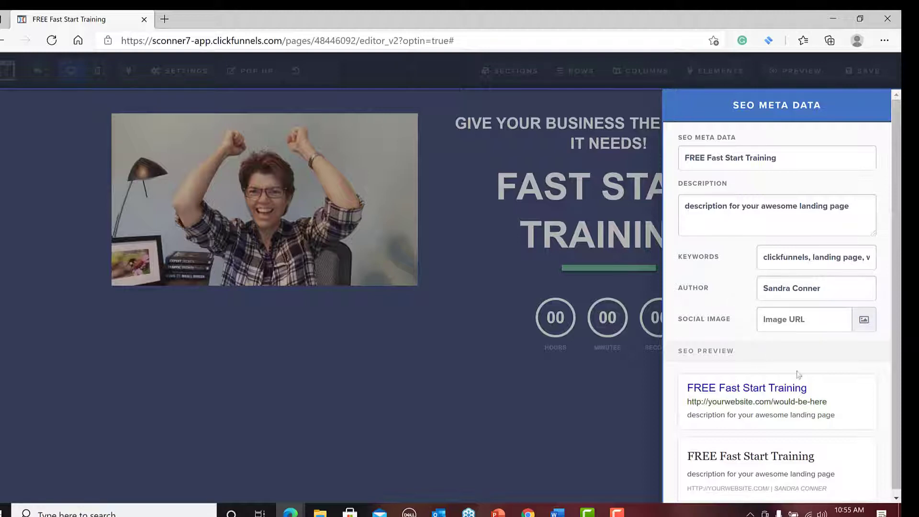
# Set the uploaded desk photo with both fists raised as the page's social image and save the page.
pyautogui.click(863, 321)
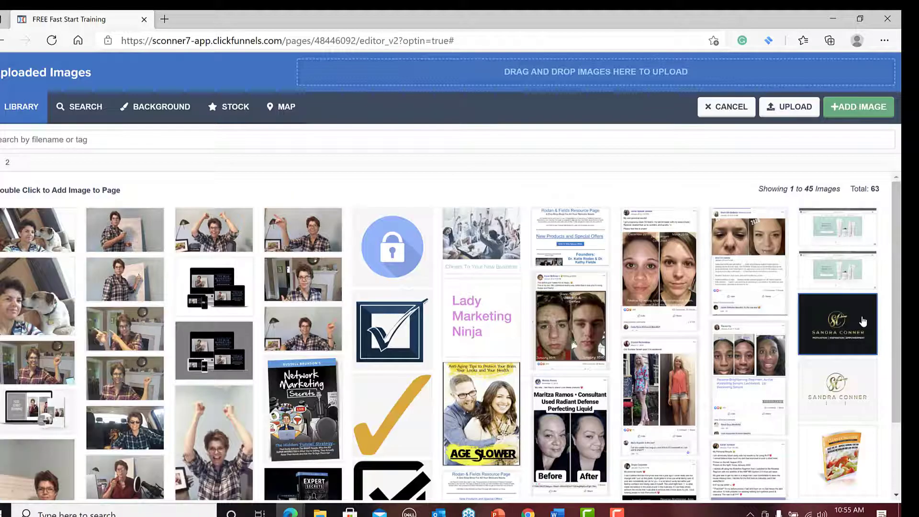
pyautogui.doubleClick(226, 231)
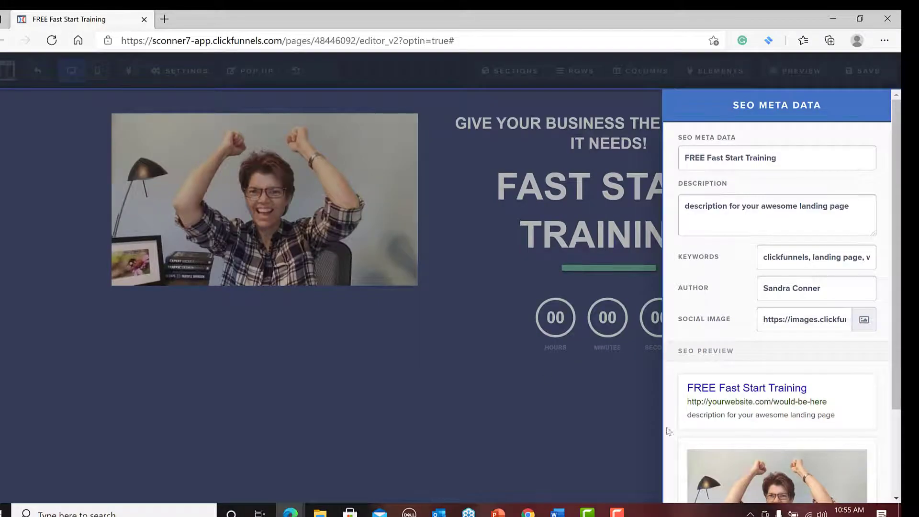
pyautogui.scroll(-2, 762, 409)
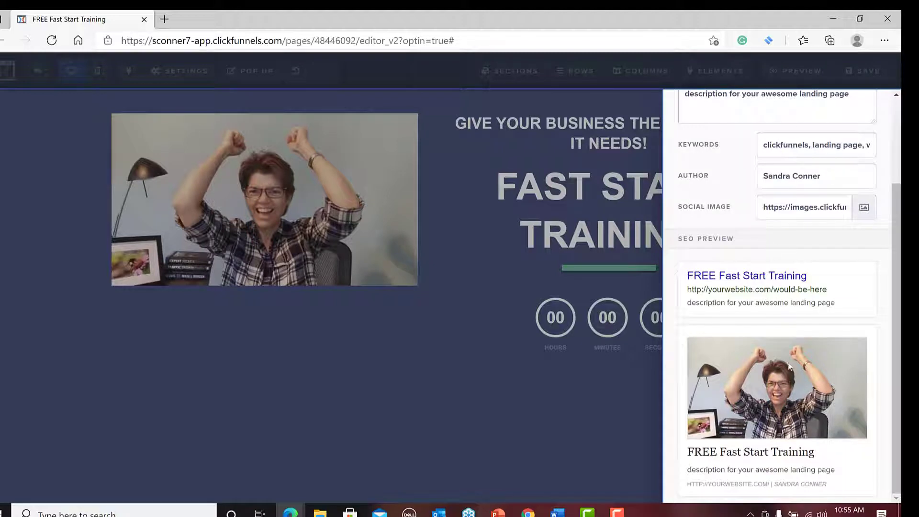
pyautogui.scroll(2, 763, 287)
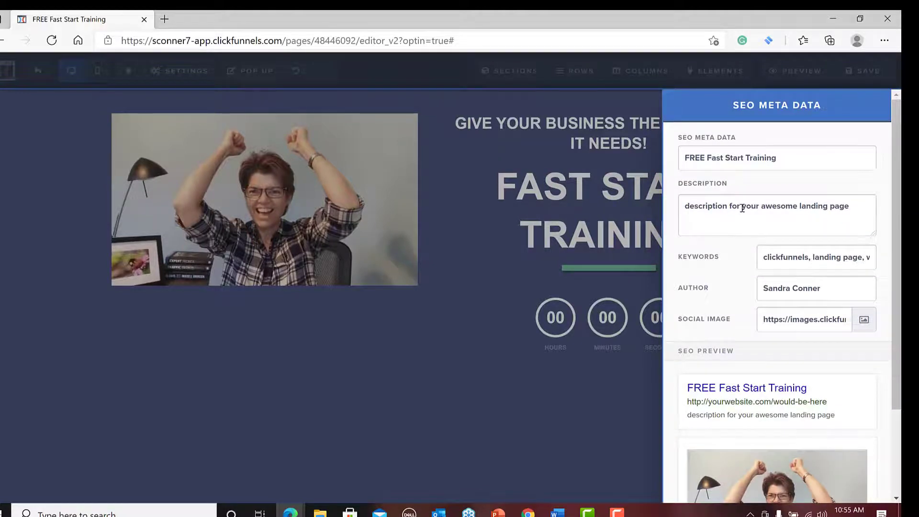
pyautogui.click(521, 282)
pyautogui.click(860, 74)
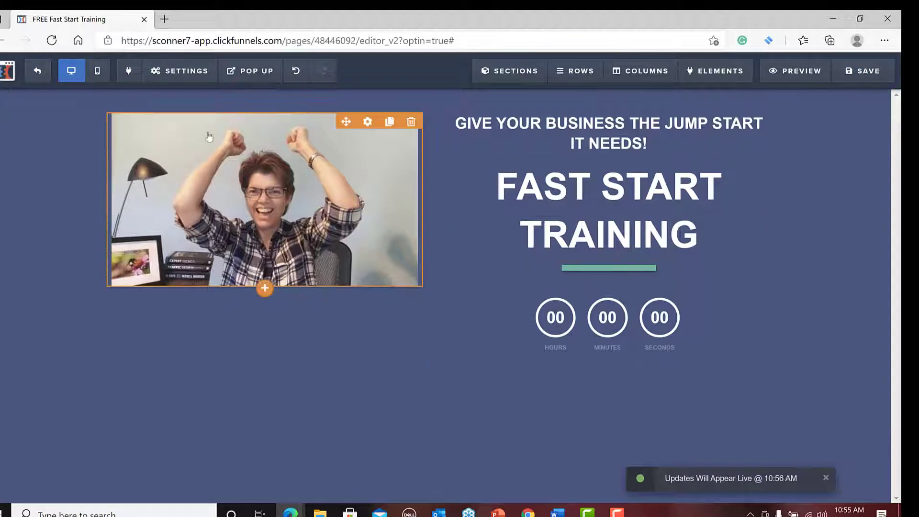
# Reopen the page's SEO metadata, examine its search and social sharing previews, and close it.
pyautogui.click(183, 72)
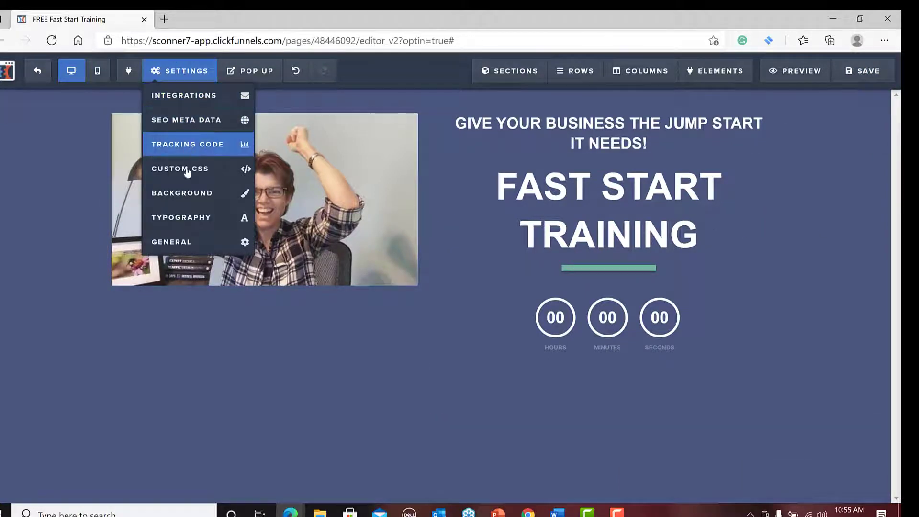
pyautogui.click(193, 125)
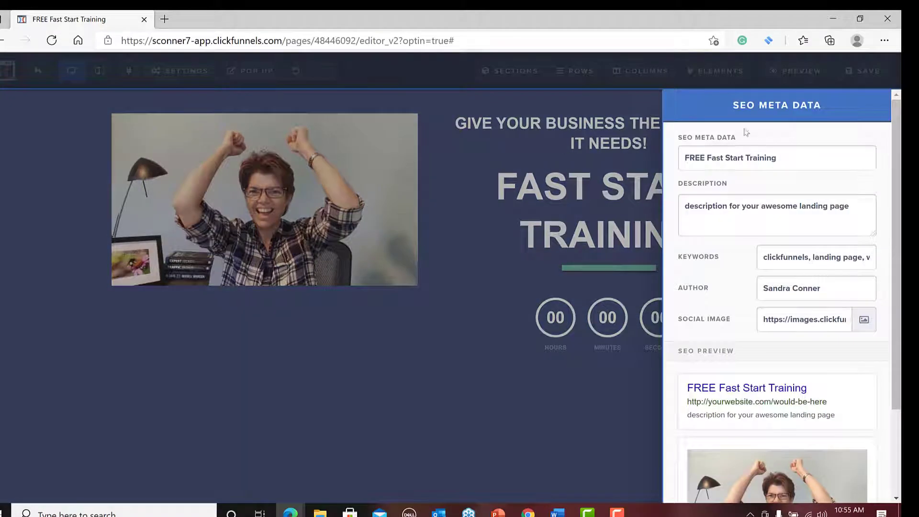
pyautogui.scroll(-3, 766, 330)
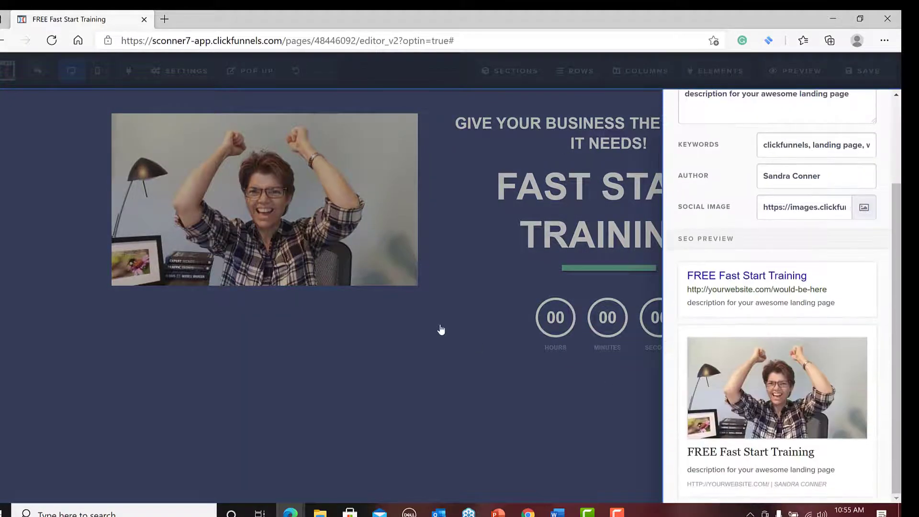
pyautogui.click(440, 330)
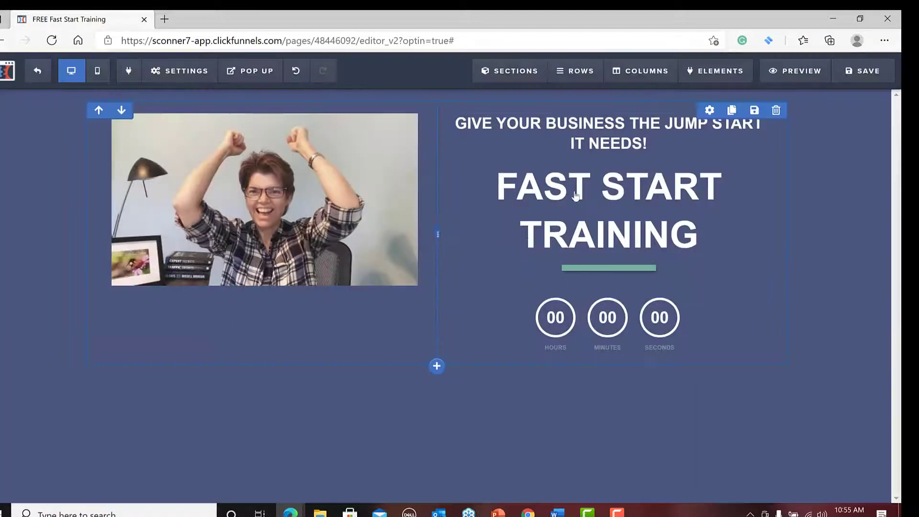
# Preview the landing page to check the running countdown timer and return to the editor.
pyautogui.click(792, 72)
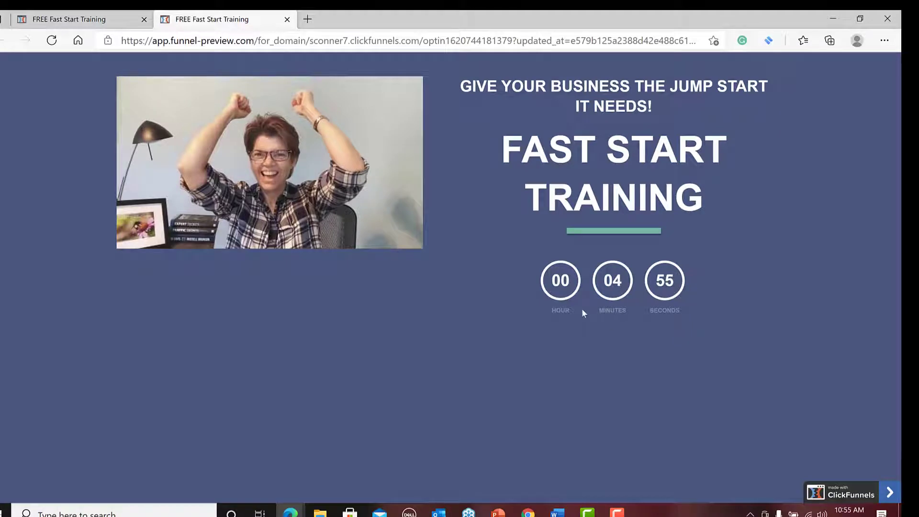
pyautogui.click(105, 19)
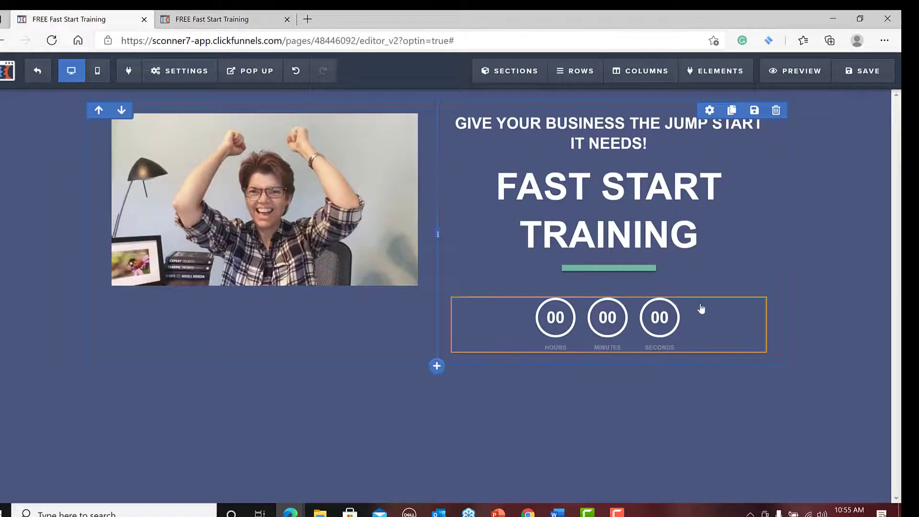
# Try the Black - subtle label color on the minute timer, restore White - subtle, and check its animation options.
pyautogui.click(712, 291)
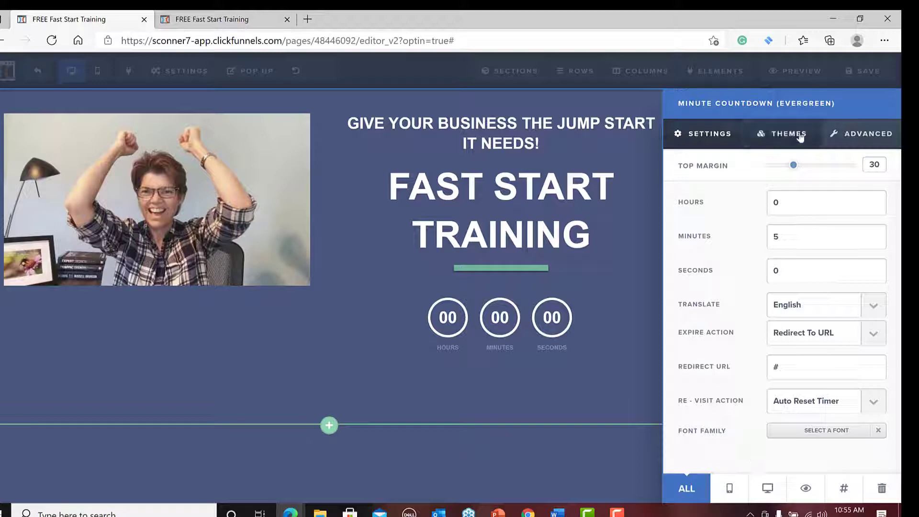
pyautogui.click(882, 137)
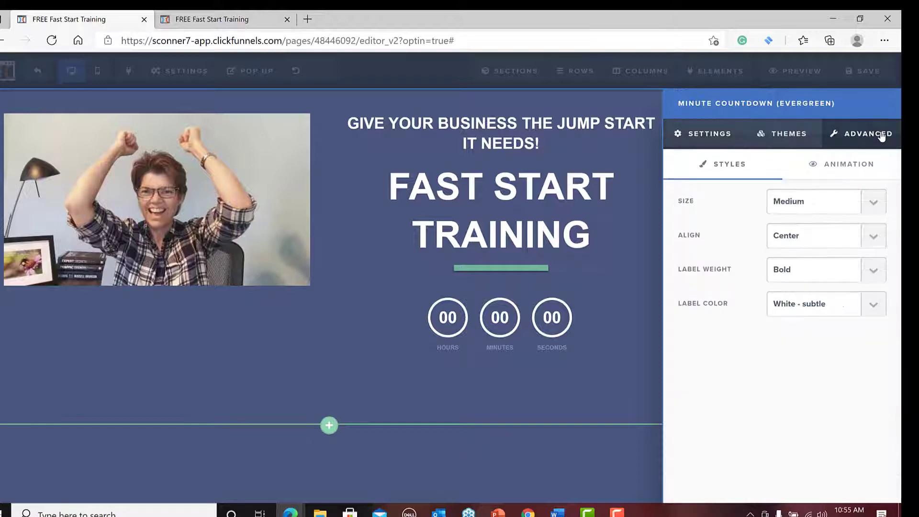
pyautogui.click(874, 270)
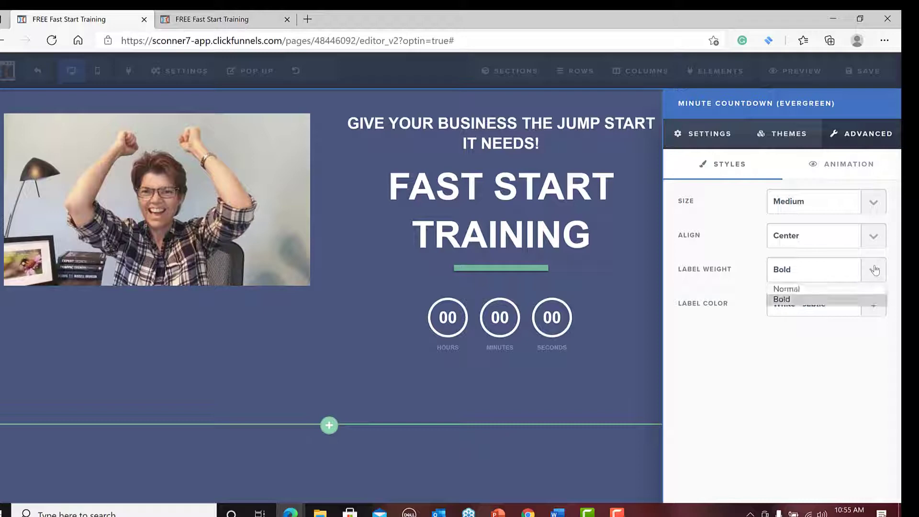
pyautogui.click(844, 299)
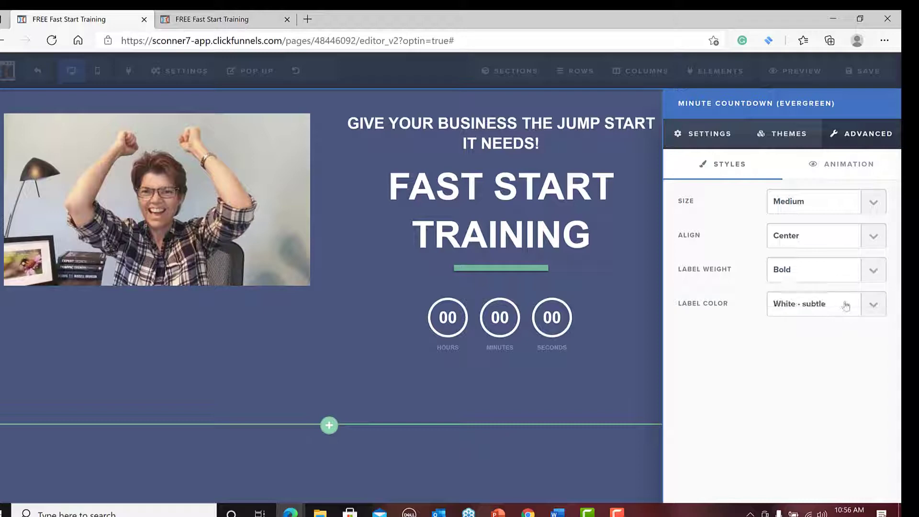
pyautogui.click(874, 306)
pyautogui.click(858, 324)
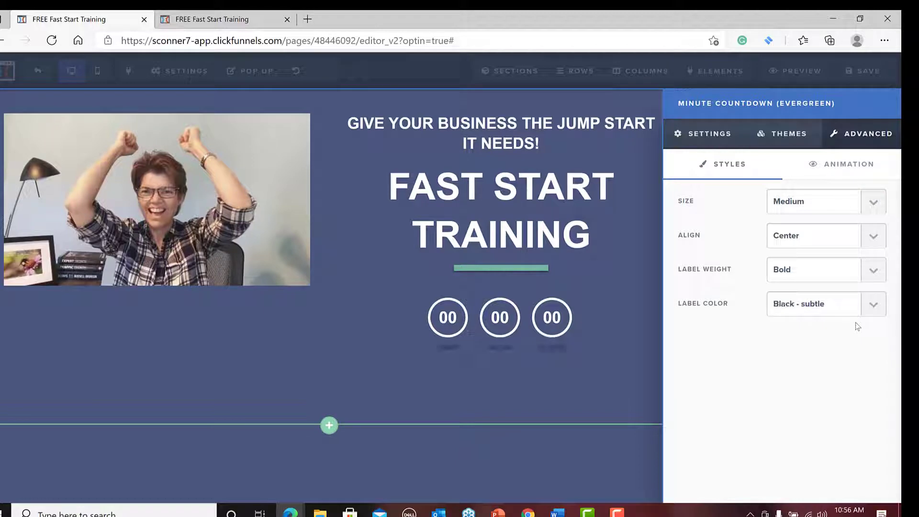
pyautogui.click(872, 305)
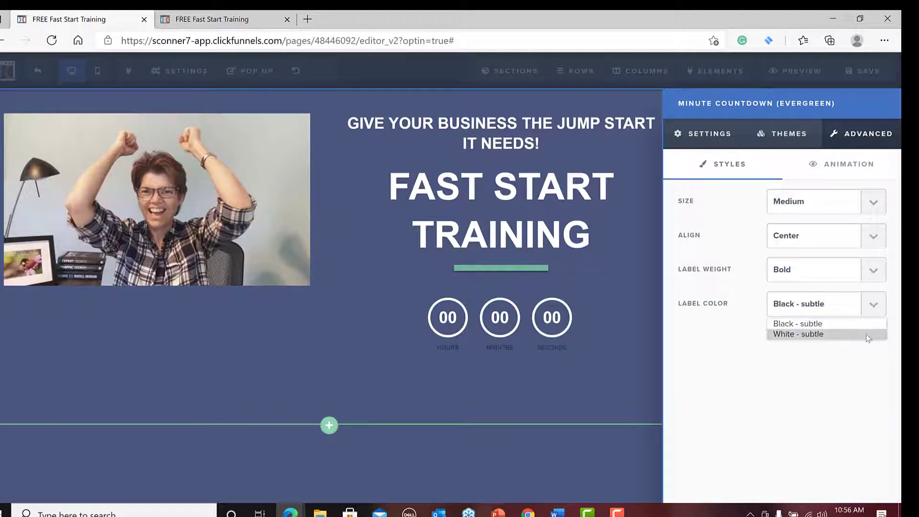
pyautogui.click(868, 335)
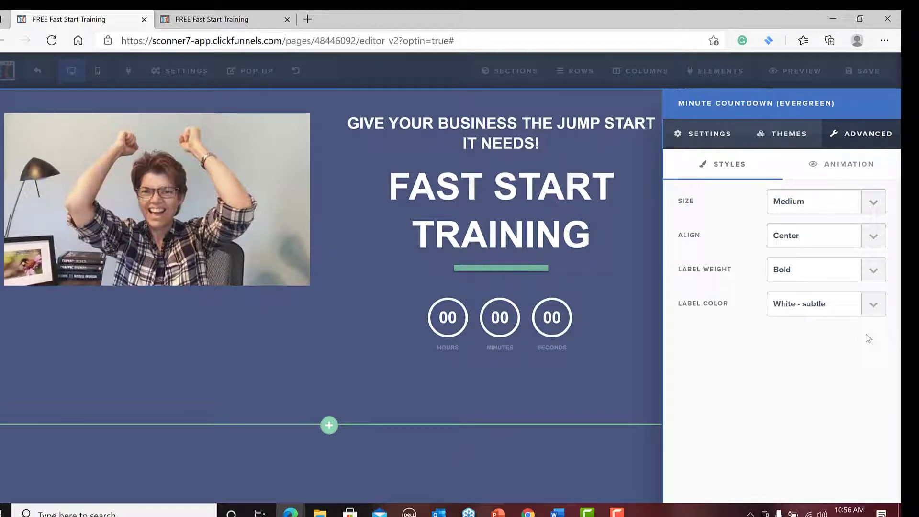
pyautogui.click(851, 167)
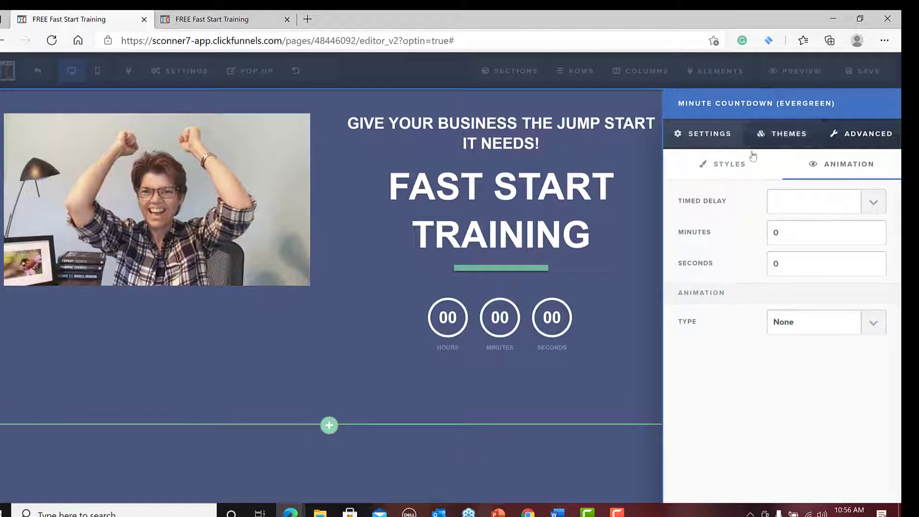
pyautogui.click(738, 166)
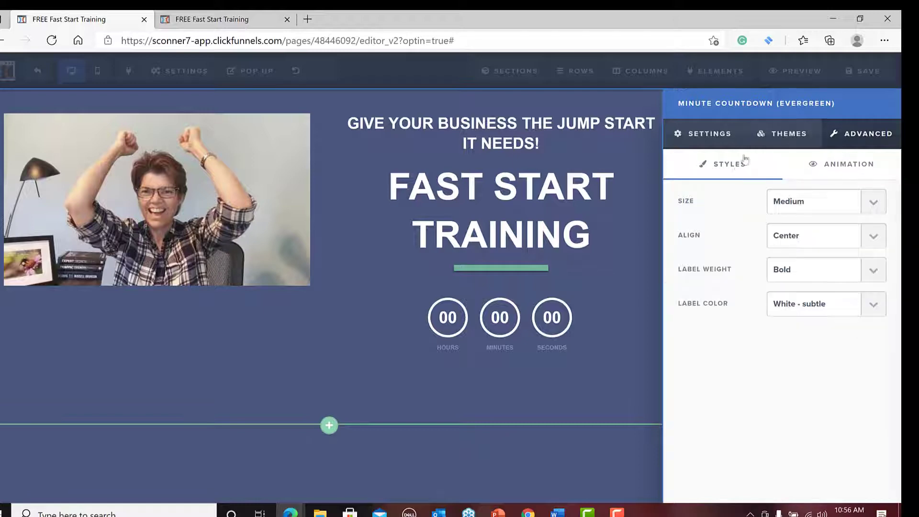
# Apply the theme with dark digits in solid yellow-gold circles to the minute timer.
pyautogui.click(787, 137)
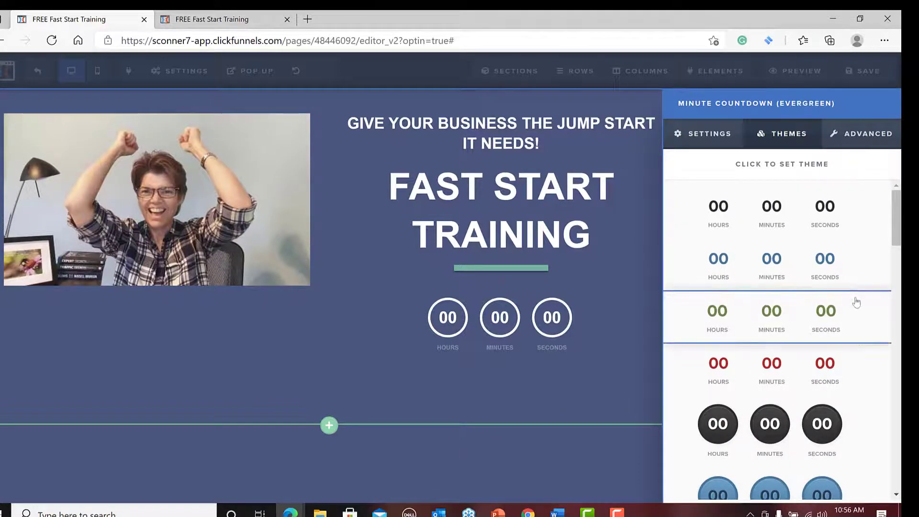
pyautogui.scroll(-5, 856, 302)
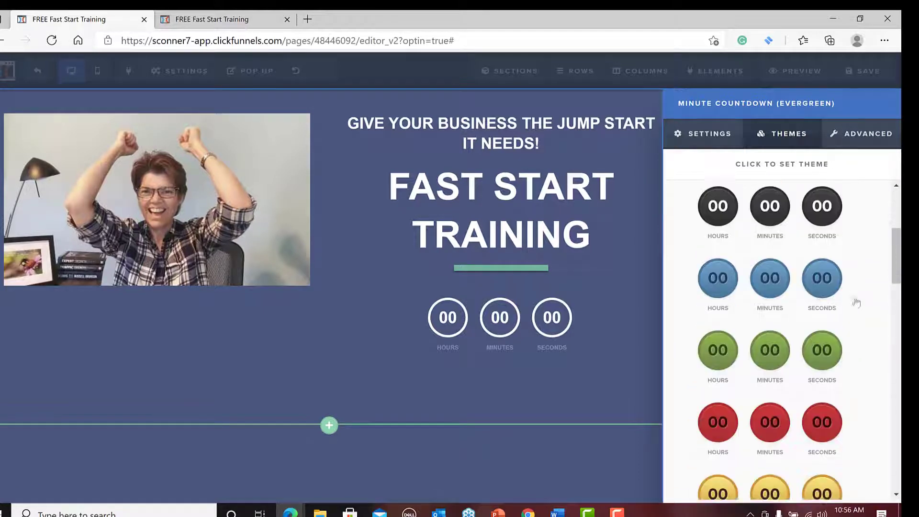
pyautogui.scroll(-4, 856, 302)
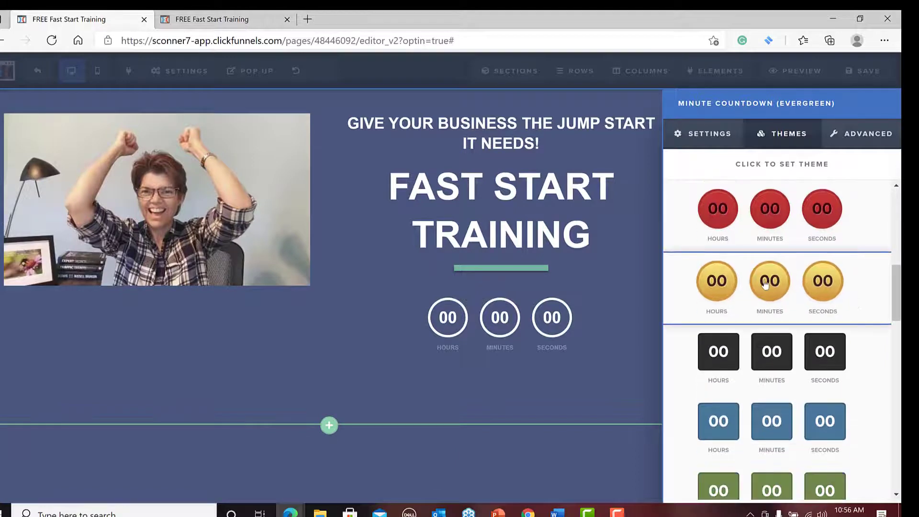
pyautogui.click(765, 283)
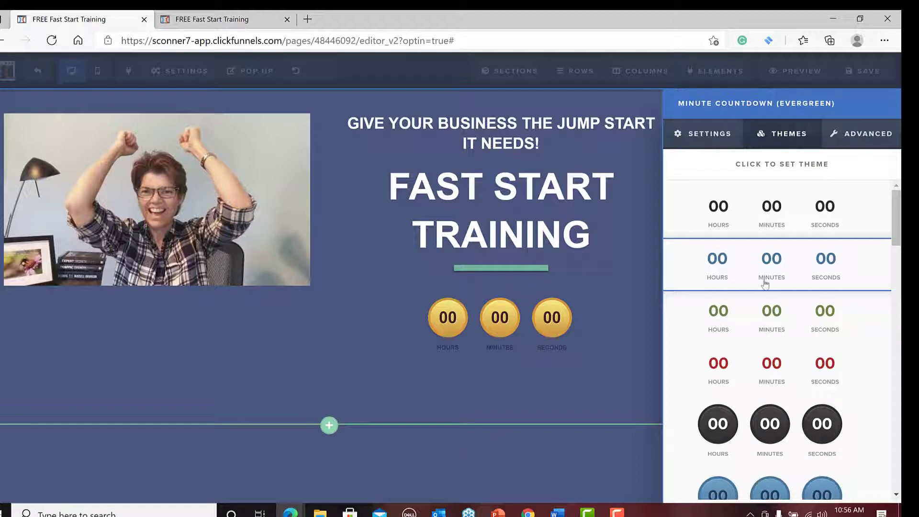
# Set the minute countdown timer's label color to White - subtle and close its settings.
pyautogui.click(883, 136)
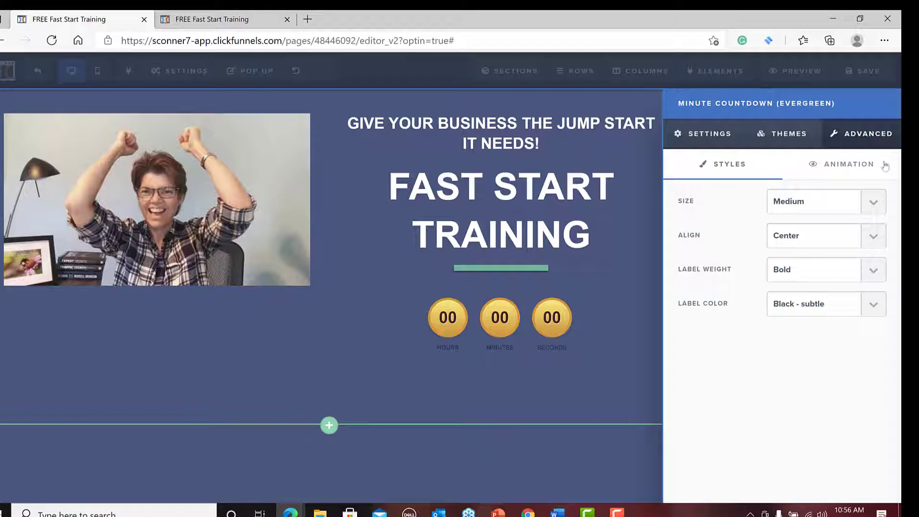
pyautogui.click(879, 302)
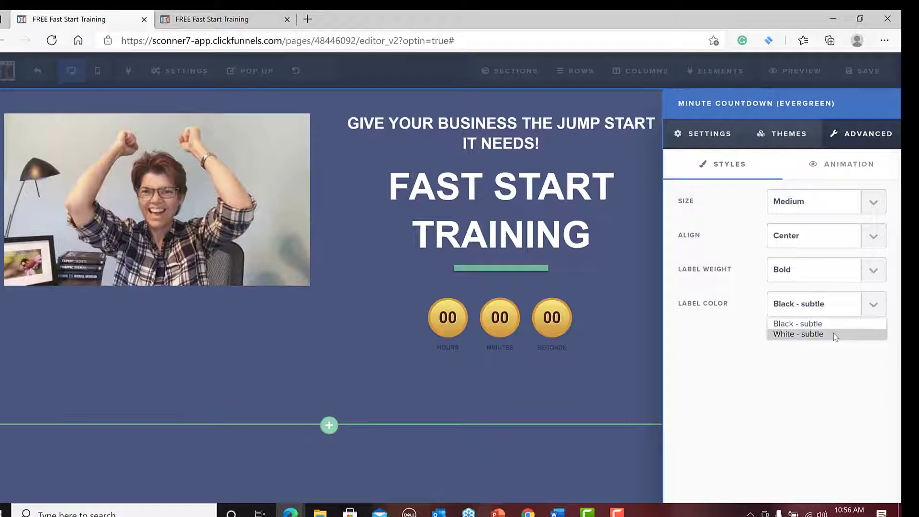
pyautogui.click(836, 335)
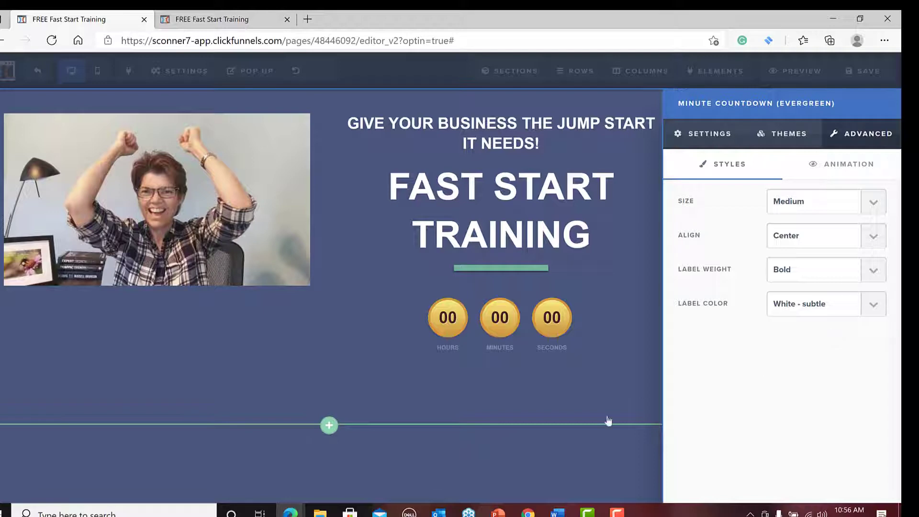
pyautogui.click(619, 388)
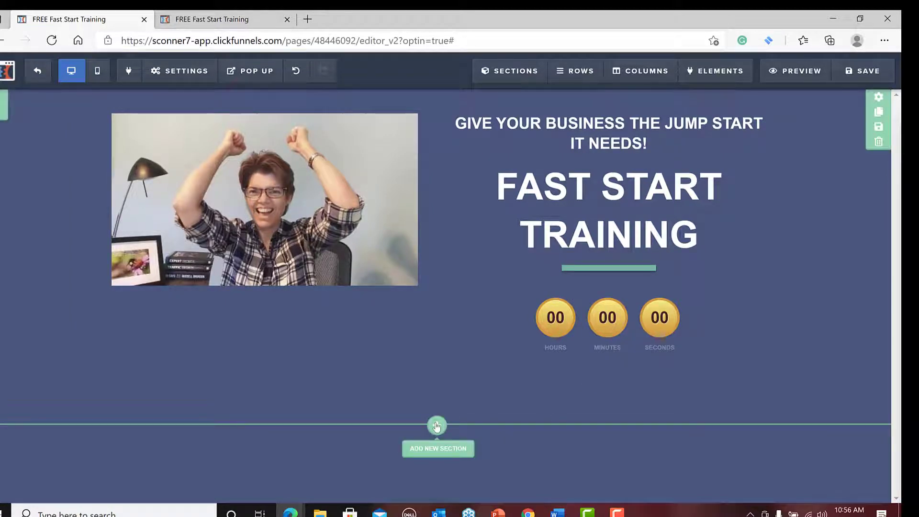
# Add a full-width section below the photo and countdown section, with a one-column row inside it.
pyautogui.click(436, 425)
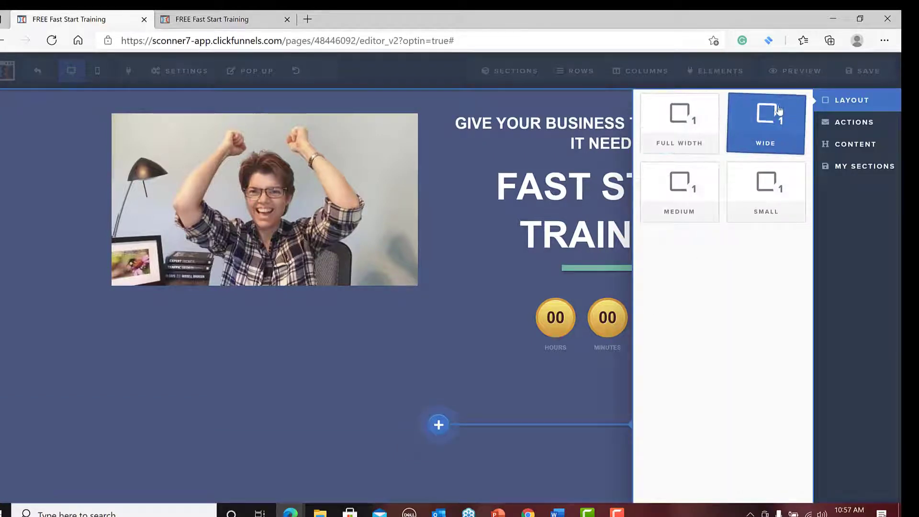
pyautogui.click(682, 122)
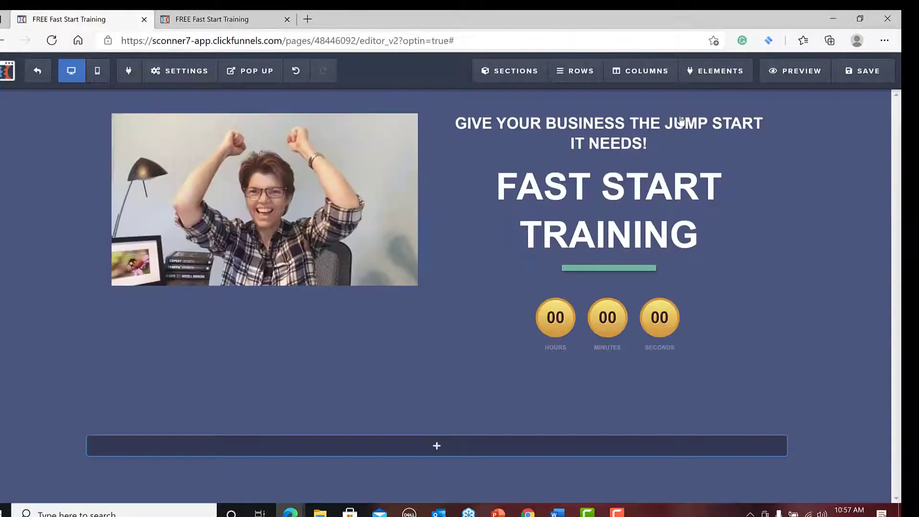
pyautogui.click(681, 453)
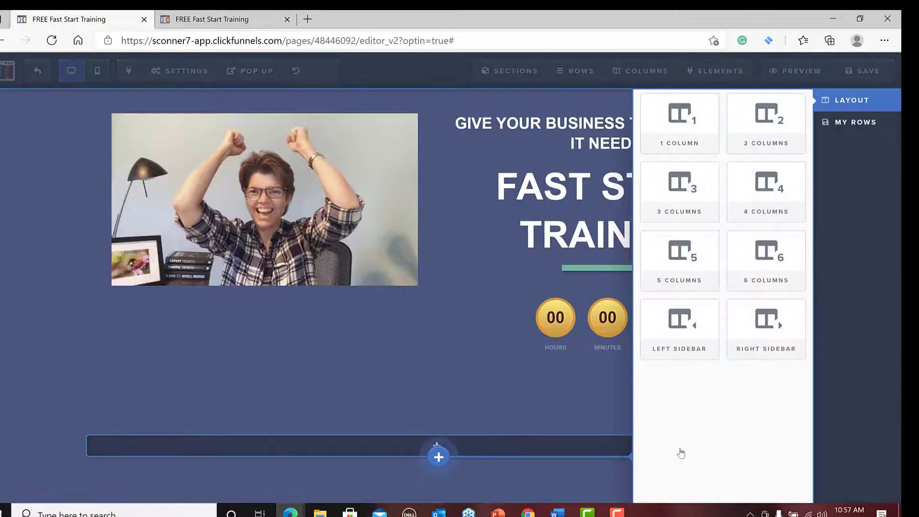
pyautogui.click(678, 115)
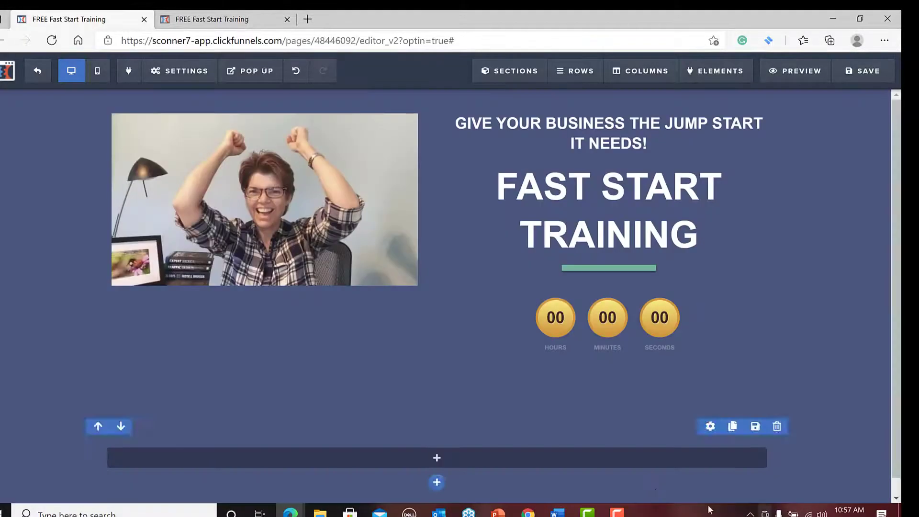
# Add a headline to the new row reading "4-day challenge free: by", the presenter's full name, and ", the lady marketing ninja".
pyautogui.click(635, 462)
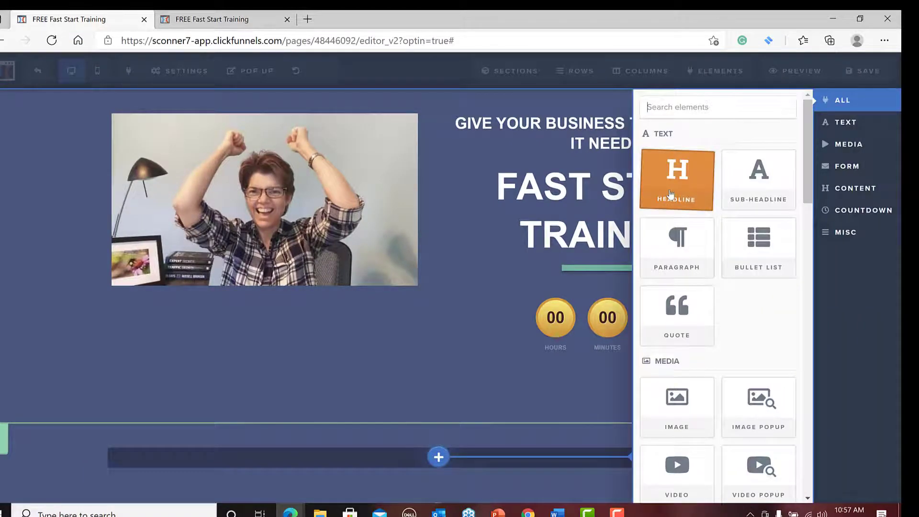
pyautogui.click(671, 194)
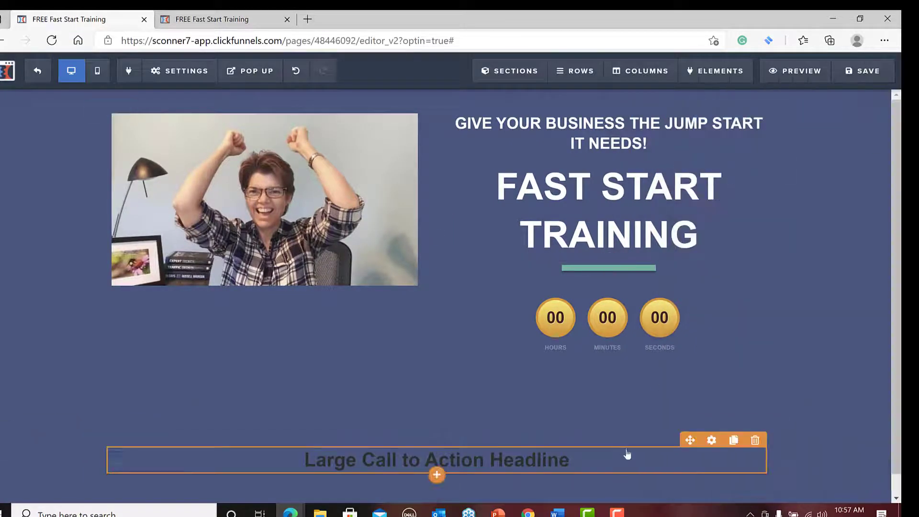
pyautogui.click(623, 458)
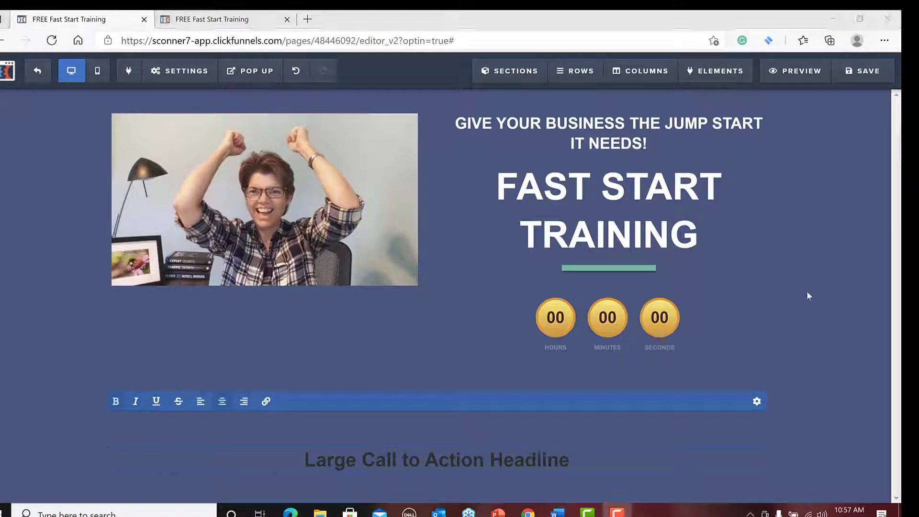
pyautogui.click(307, 460)
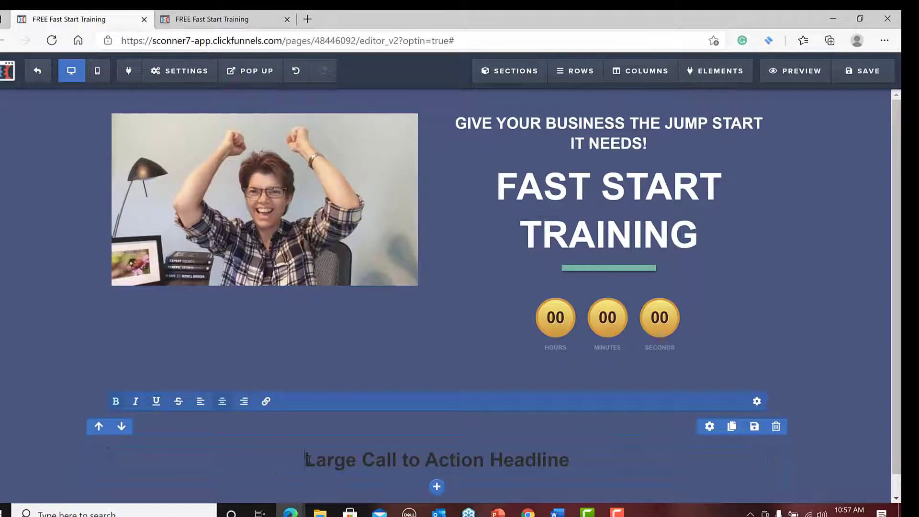
pyautogui.write('4-day ch')
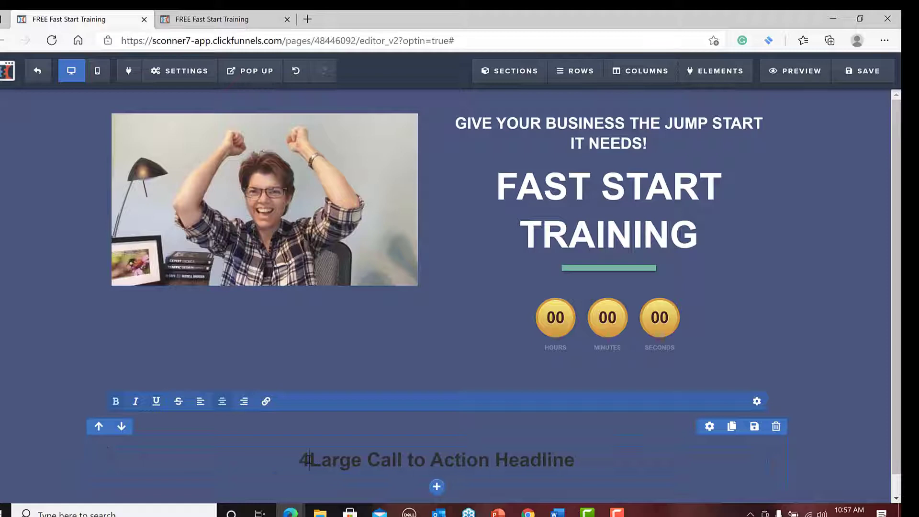
pyautogui.write('allenge ')
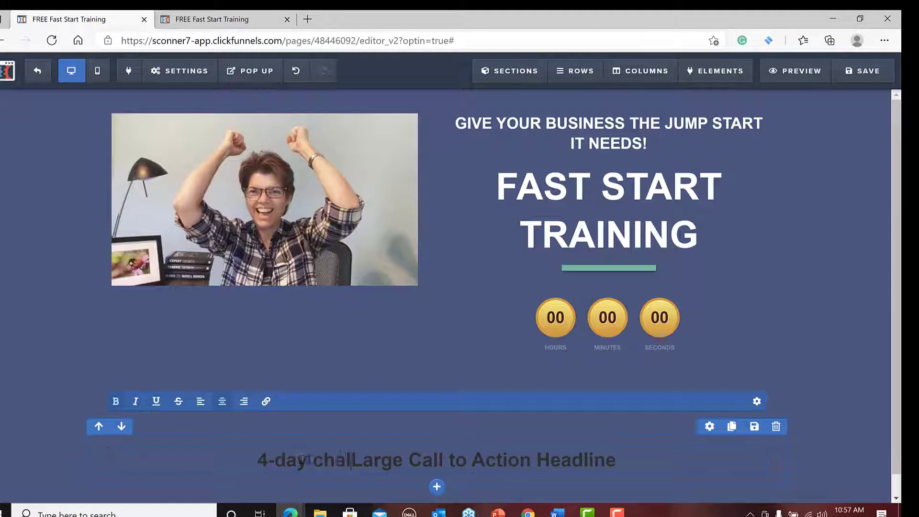
pyautogui.write('free')
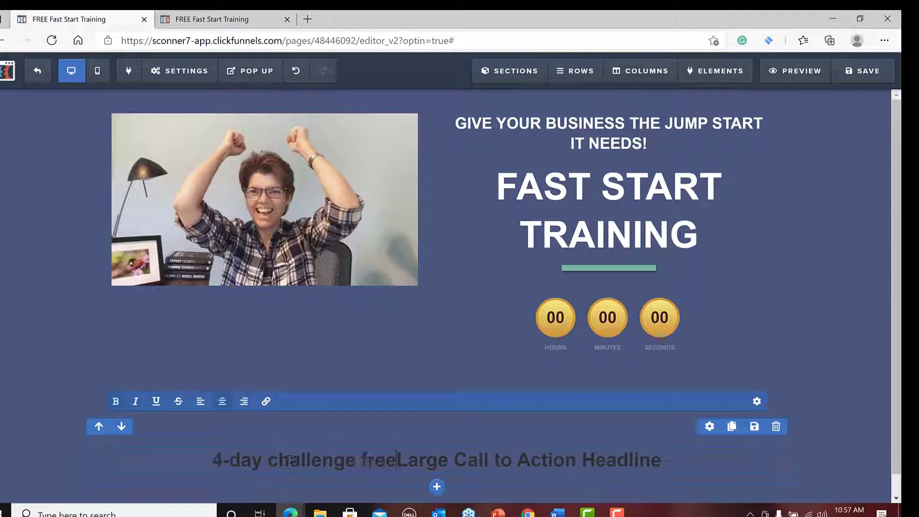
pyautogui.write(': by sandr')
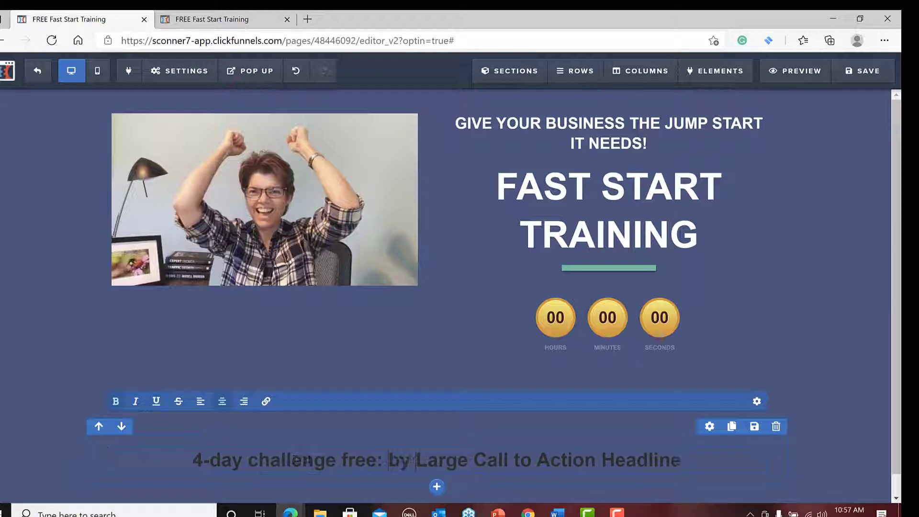
pyautogui.write('a')
pyautogui.write(' connar. ')
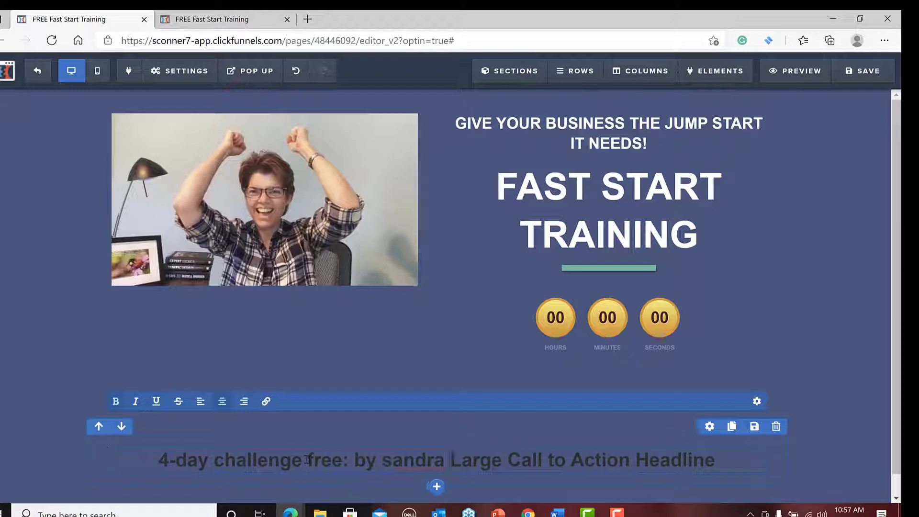
pyautogui.write('the lady mar')
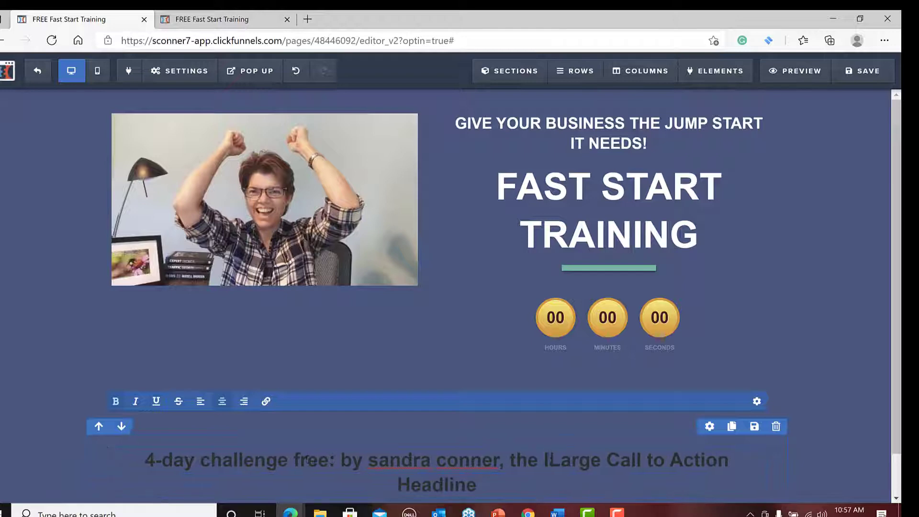
pyautogui.write('keting ninj')
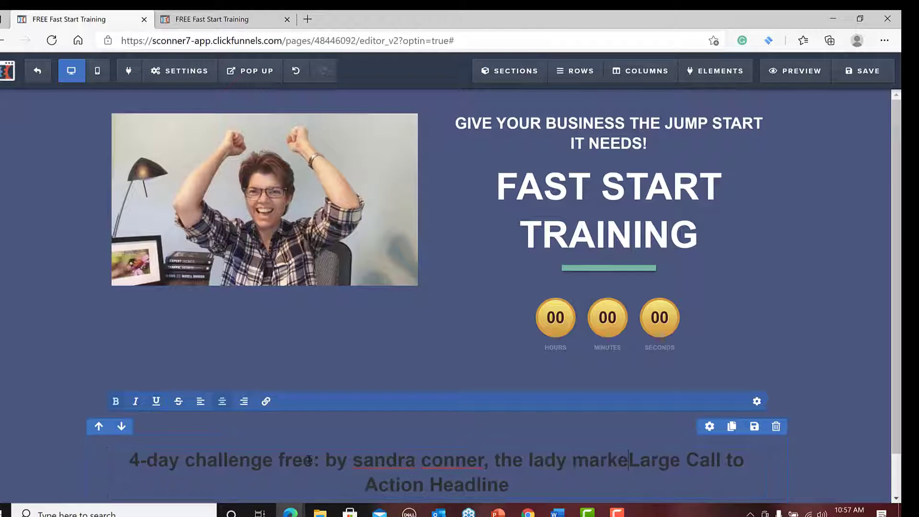
pyautogui.write('a')
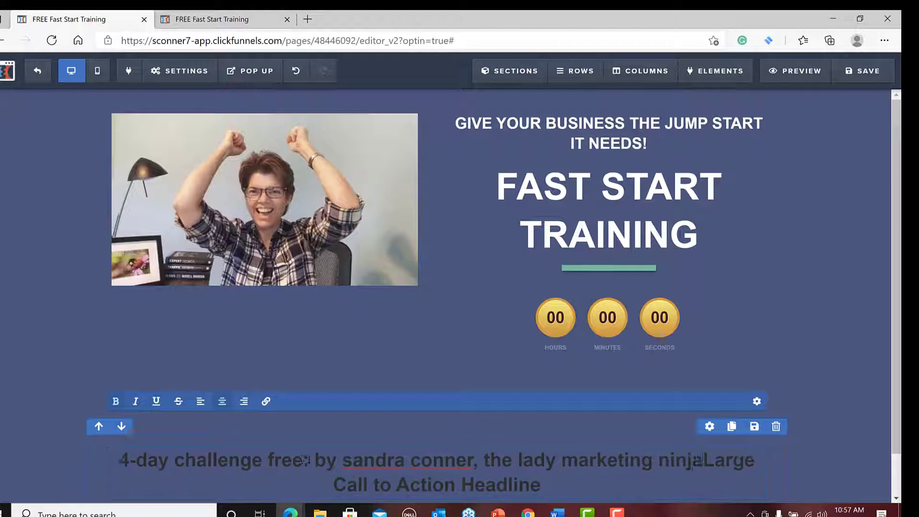
pyautogui.press('Delete')
pyautogui.press('Delete')
pyautogui.press('Delete')
pyautogui.press('Delete')
pyautogui.press('Delete')
pyautogui.press('Delete')
pyautogui.press('Delete')
pyautogui.press('Delete')
pyautogui.press('Delete')
pyautogui.press('Delete')
pyautogui.press('Delete')
pyautogui.press('Delete')
pyautogui.press('Delete')
pyautogui.press('Delete')
pyautogui.press('Delete')
pyautogui.press('Delete')
pyautogui.press('Delete')
pyautogui.press('Delete')
pyautogui.press('Delete')
pyautogui.press('Delete')
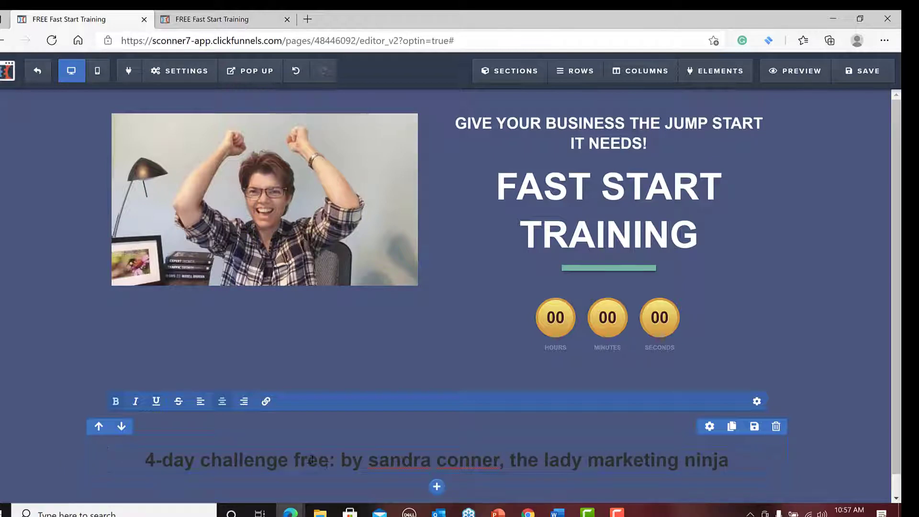
pyautogui.click(821, 469)
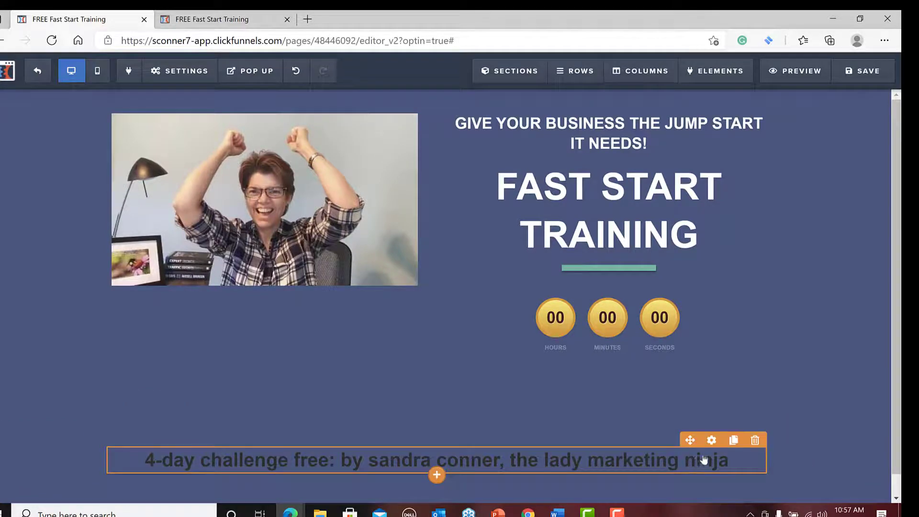
# Set the 4-day challenge headline's text color to white (#ffffff).
pyautogui.click(711, 442)
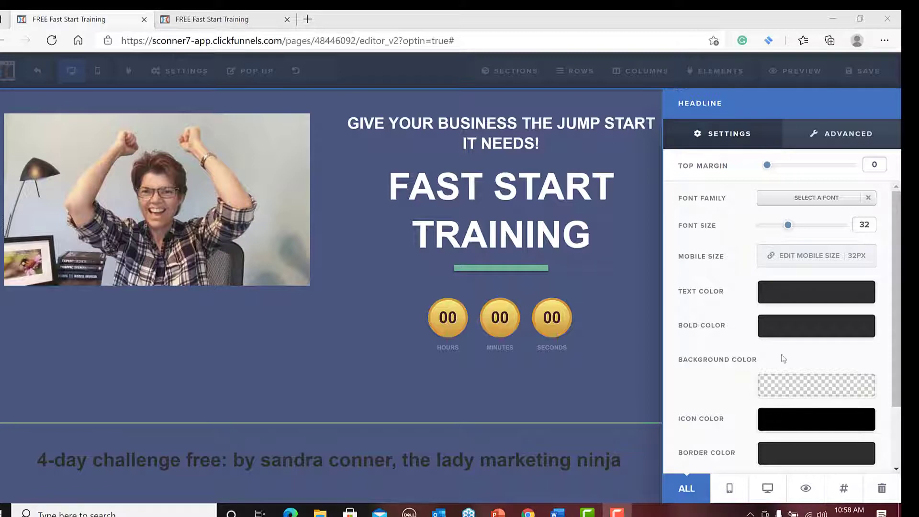
pyautogui.click(782, 297)
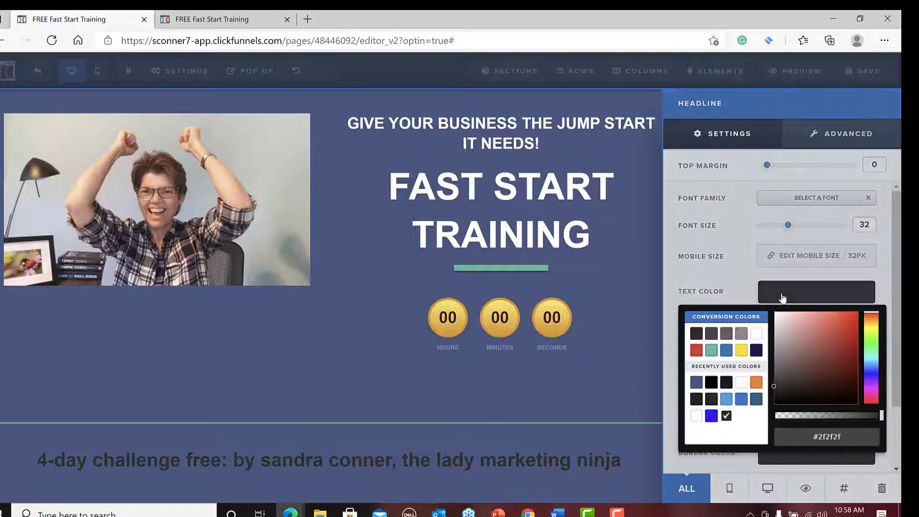
pyautogui.click(756, 334)
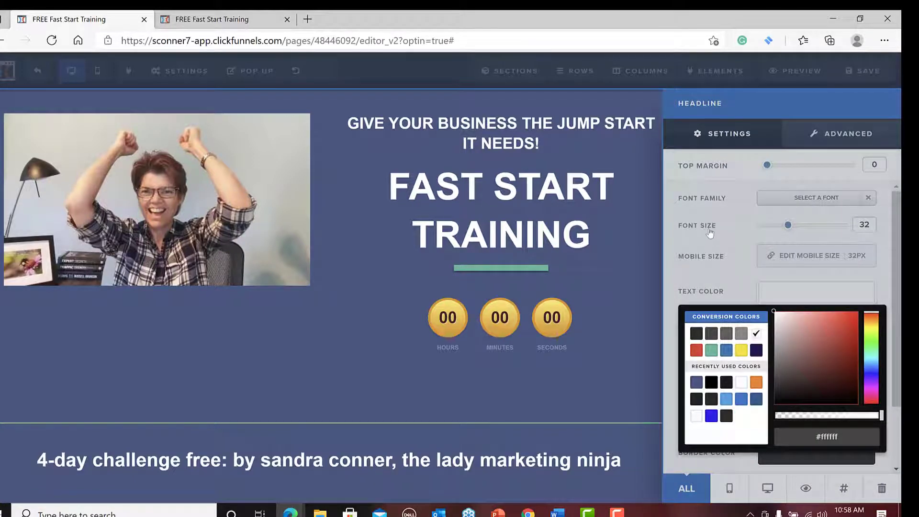
pyautogui.click(736, 219)
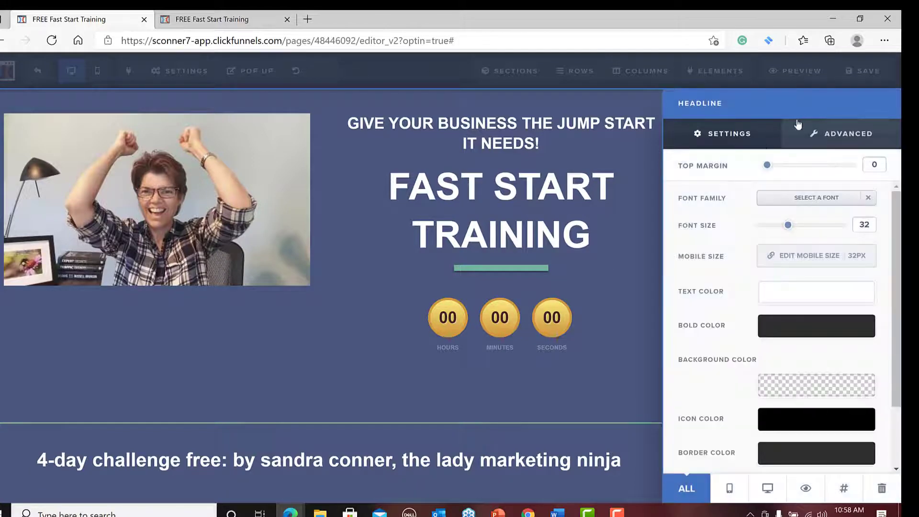
# Set the 4-day challenge headline's text transform to Uppercase and close its settings.
pyautogui.click(841, 136)
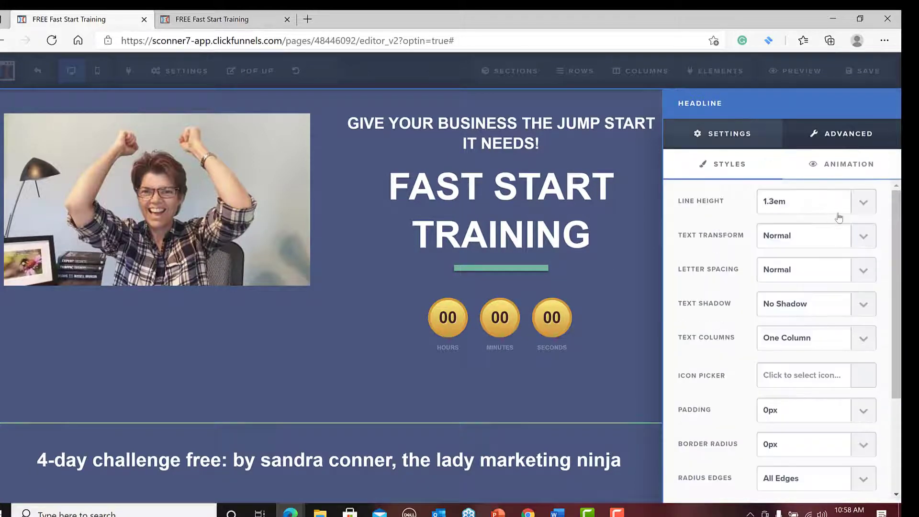
pyautogui.click(864, 240)
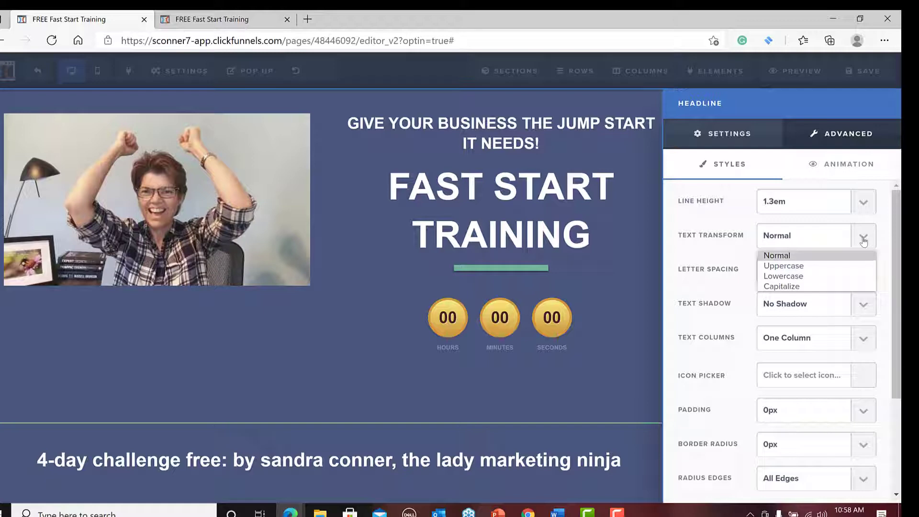
pyautogui.click(819, 266)
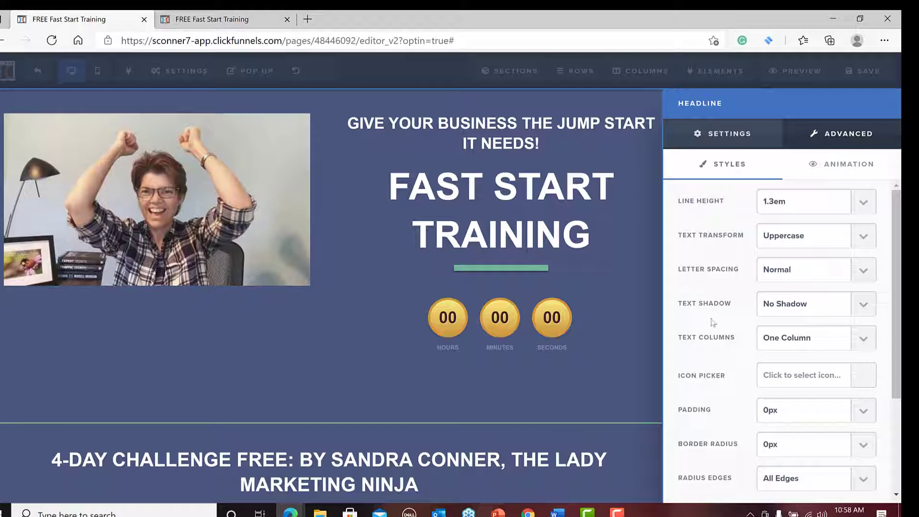
pyautogui.click(593, 388)
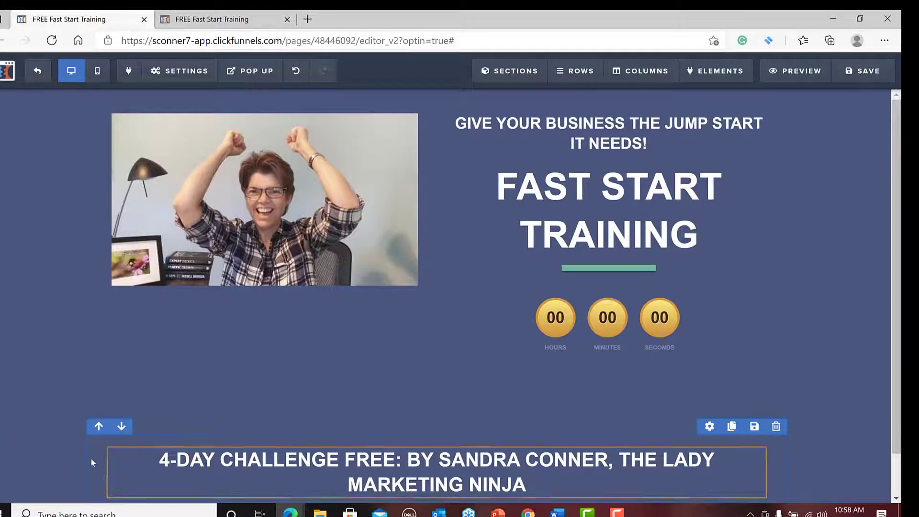
# Remove bold from the 4-day challenge headline's opening words through the presenter's name.
pyautogui.click(159, 460)
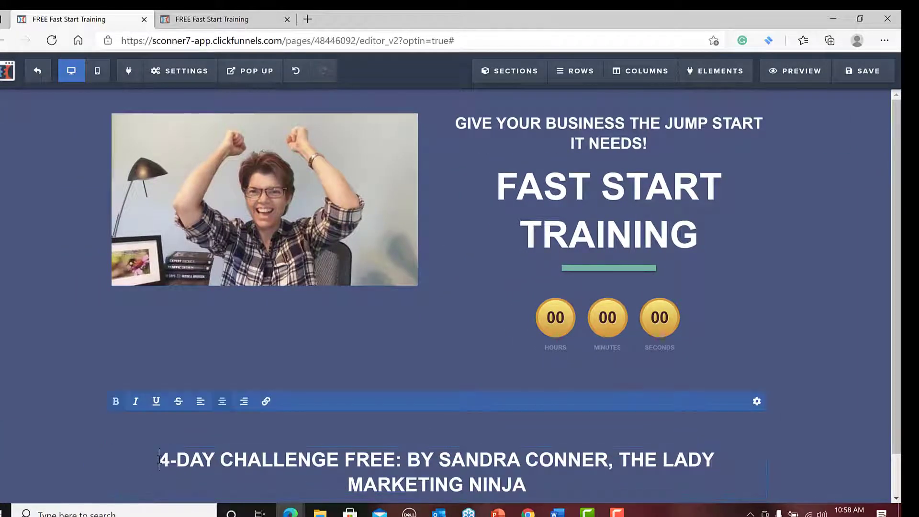
pyautogui.moveTo(160, 460); pyautogui.dragTo(606, 455)
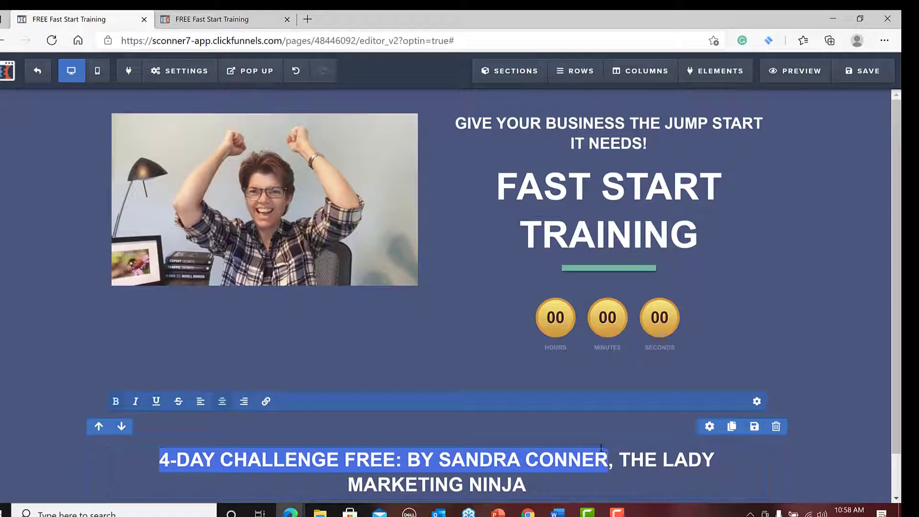
pyautogui.click(116, 401)
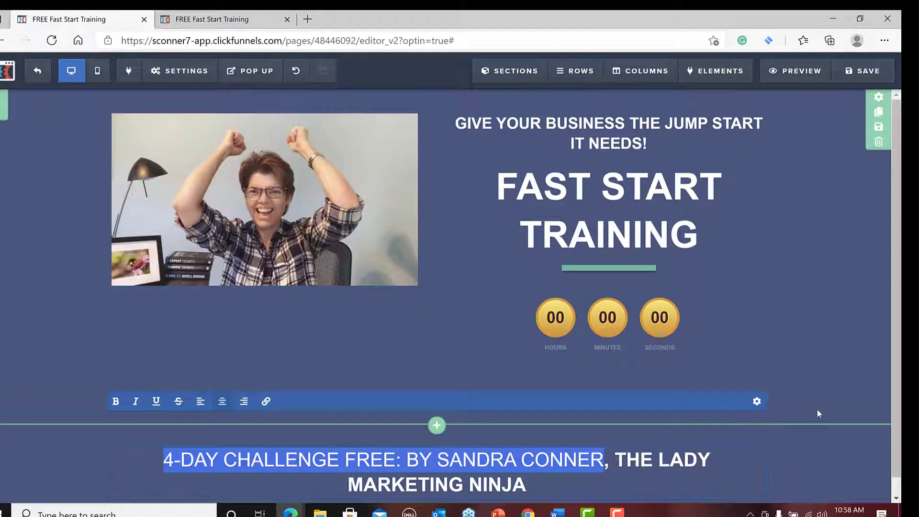
# Remove bold from "the lady marketing ninja" at the end of the 4-day challenge headline.
pyautogui.click(725, 471)
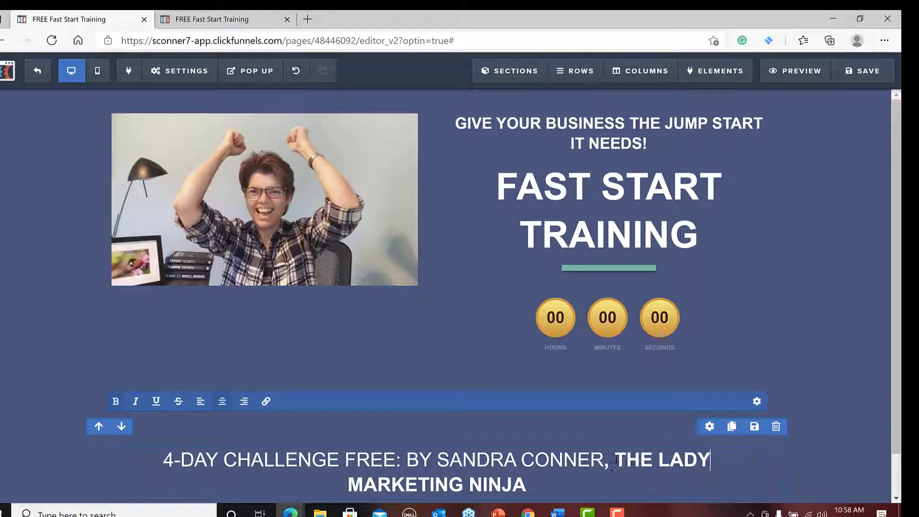
pyautogui.moveTo(613, 460); pyautogui.dragTo(712, 493)
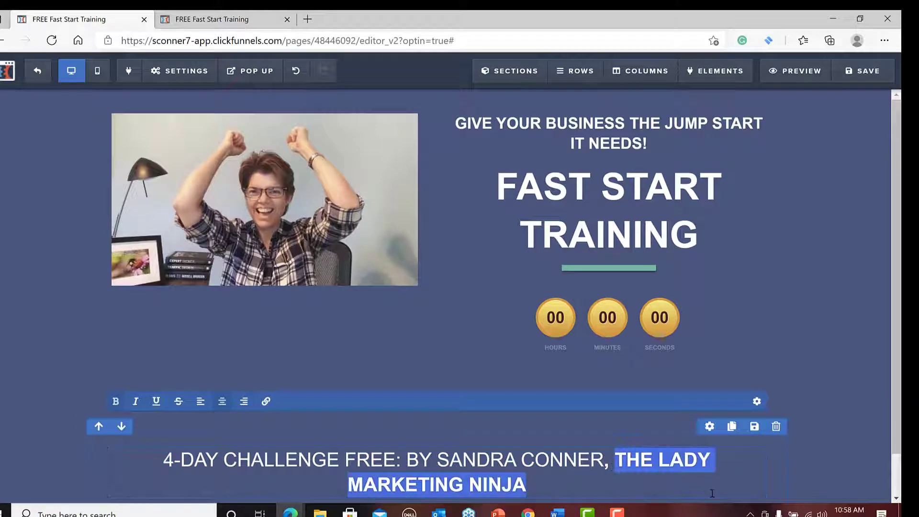
pyautogui.click(115, 402)
pyautogui.click(546, 435)
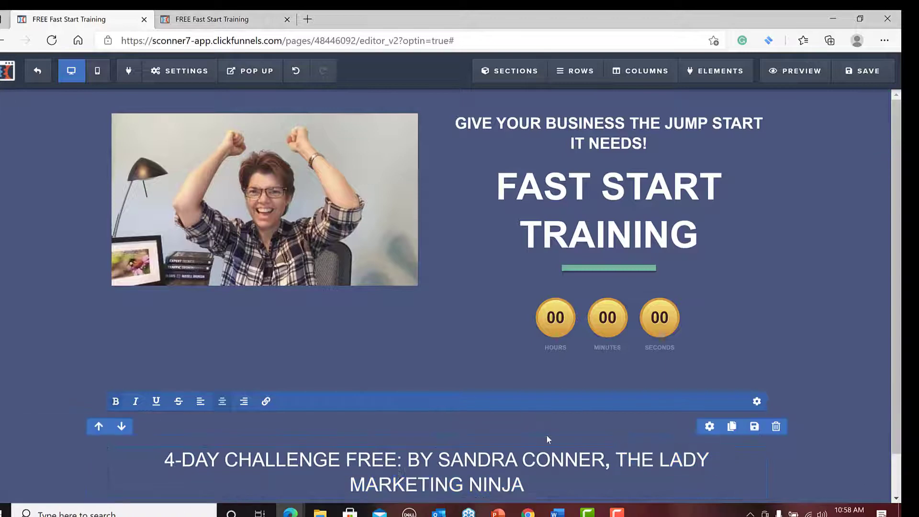
# Make the 4-day challenge headline bold from its beginning through the comma after the presenter's name.
pyautogui.click(172, 460)
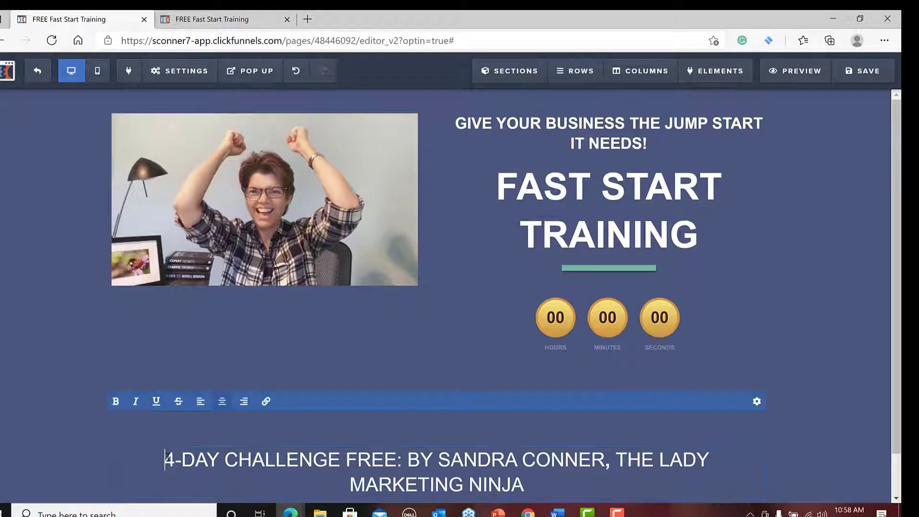
pyautogui.moveTo(165, 459); pyautogui.dragTo(610, 457)
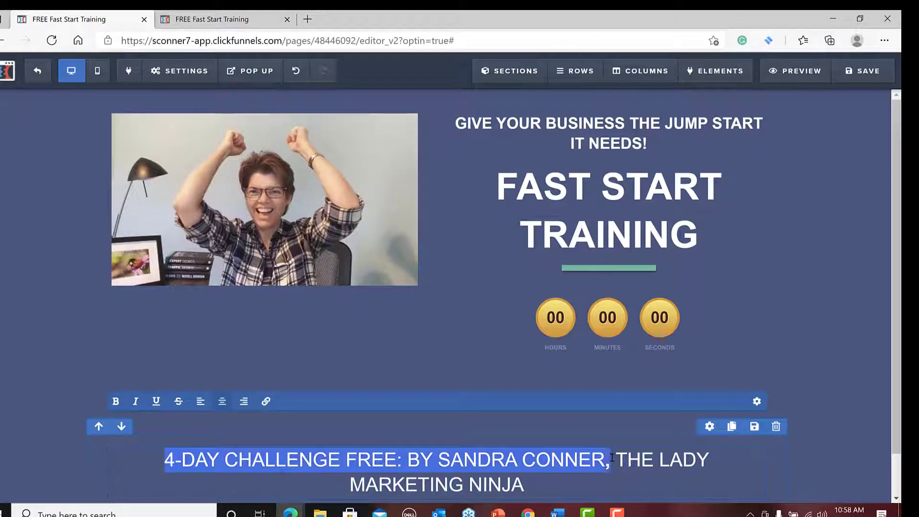
pyautogui.click(115, 402)
pyautogui.click(592, 414)
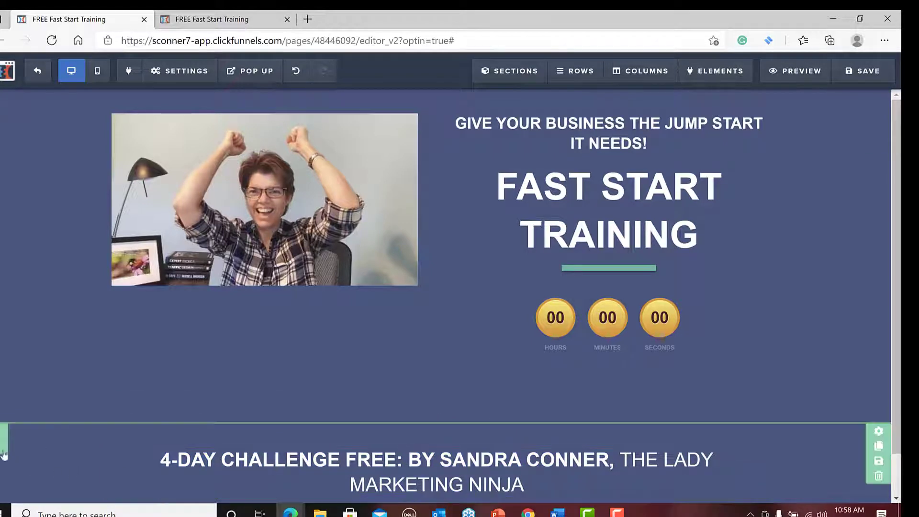
# Move the section with the 4-day challenge headline above the photo and countdown section.
pyautogui.click(22, 433)
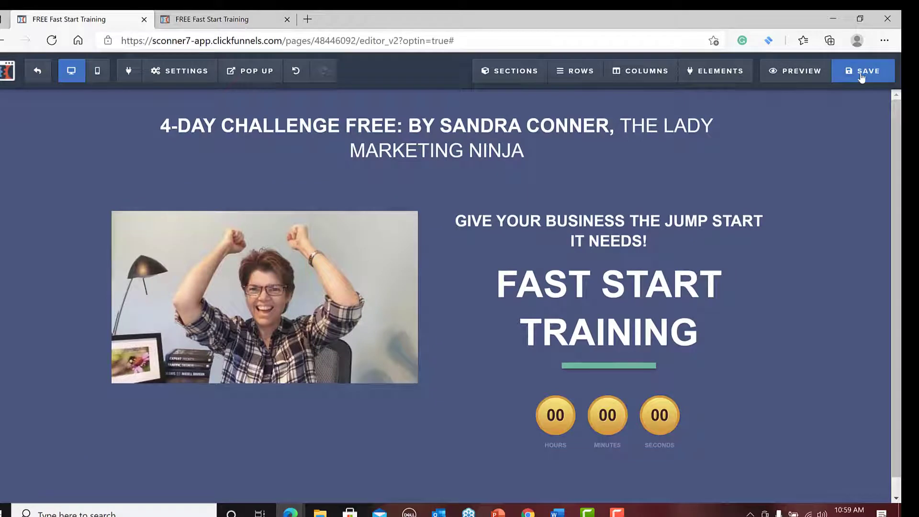
# Save the landing page and open its preview.
pyautogui.click(862, 76)
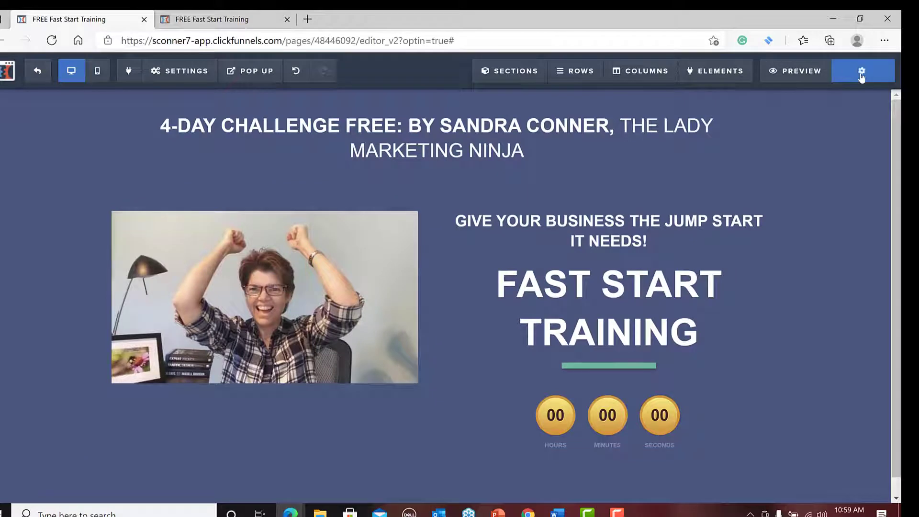
pyautogui.click(798, 77)
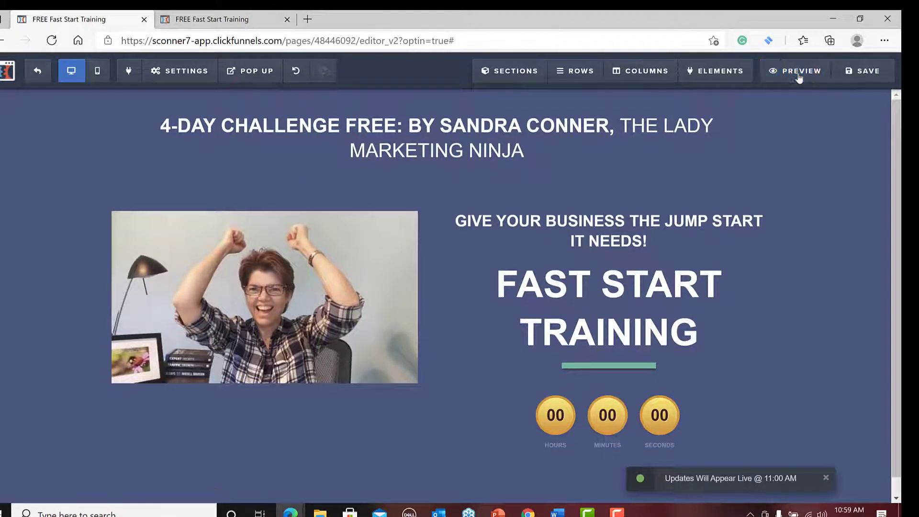
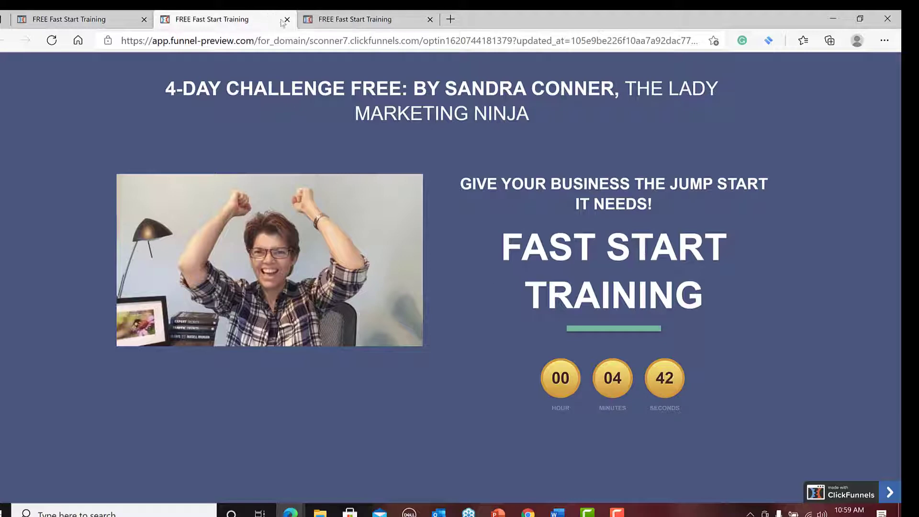
# Close the open landing page previews and return to the page editor.
pyautogui.click(286, 20)
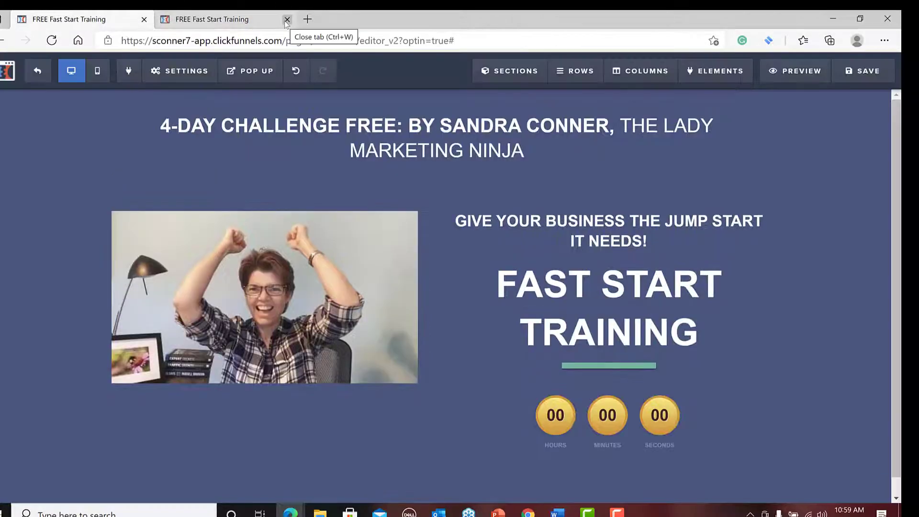
pyautogui.click(248, 19)
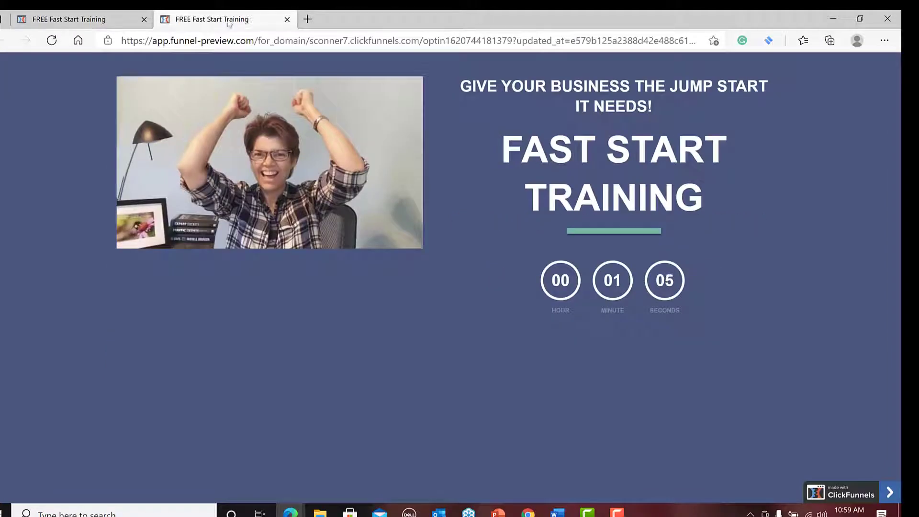
pyautogui.click(286, 19)
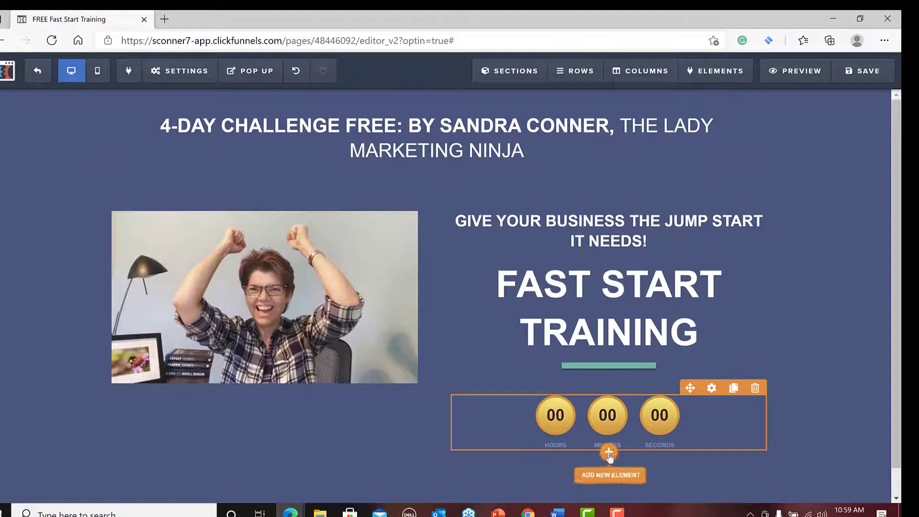
# Add a paragraph element below the countdown timer and set its text color to white.
pyautogui.click(609, 453)
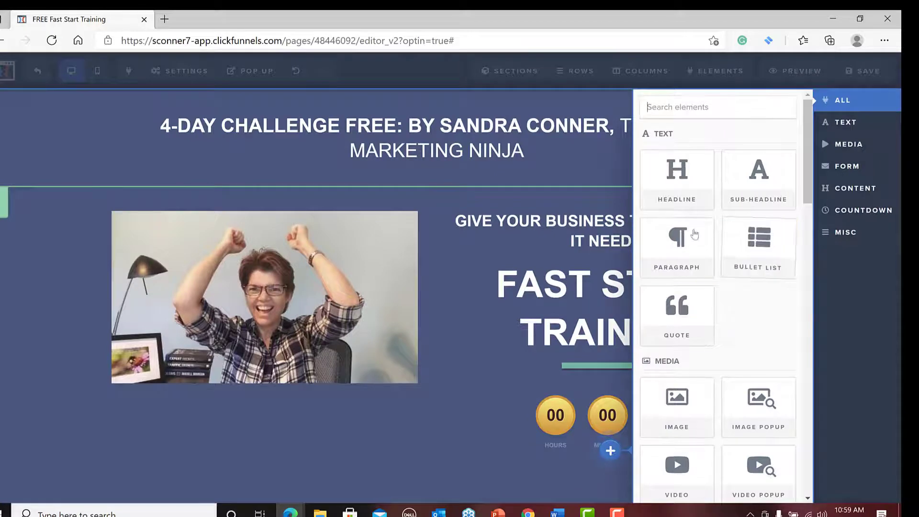
pyautogui.click(678, 238)
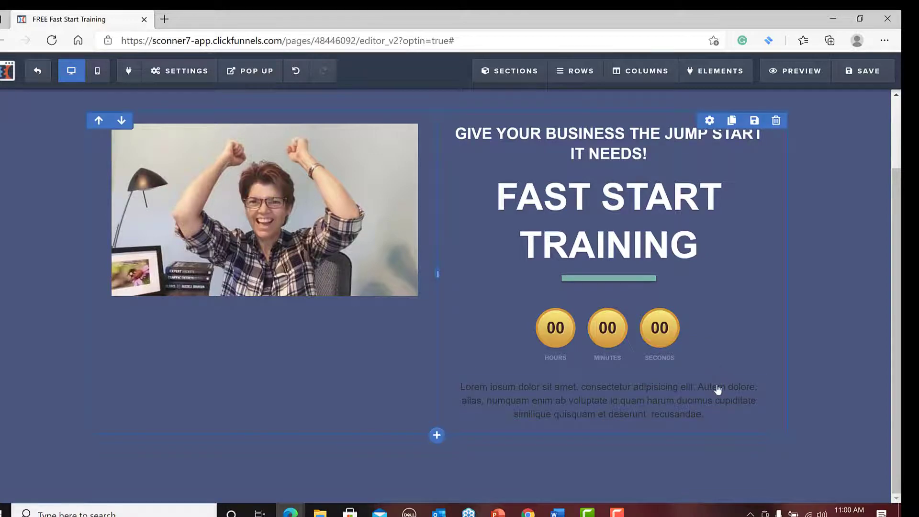
pyautogui.click(711, 373)
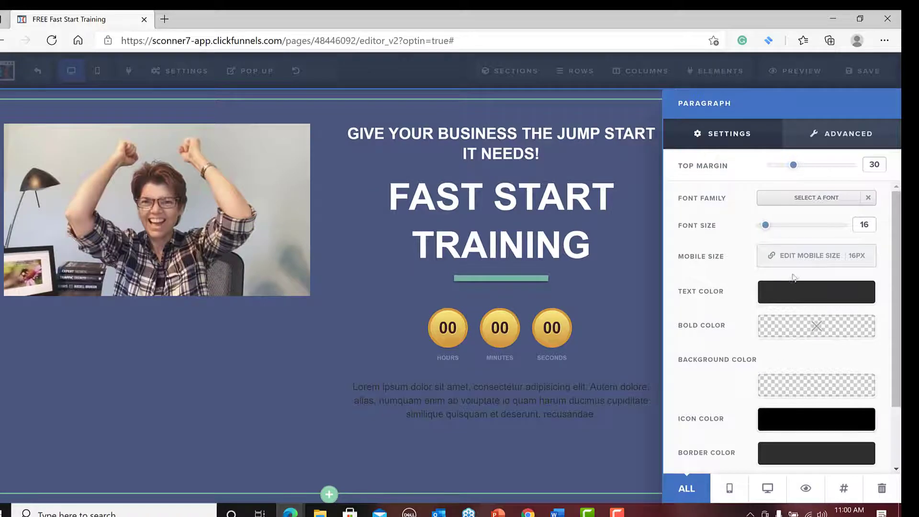
pyautogui.click(796, 291)
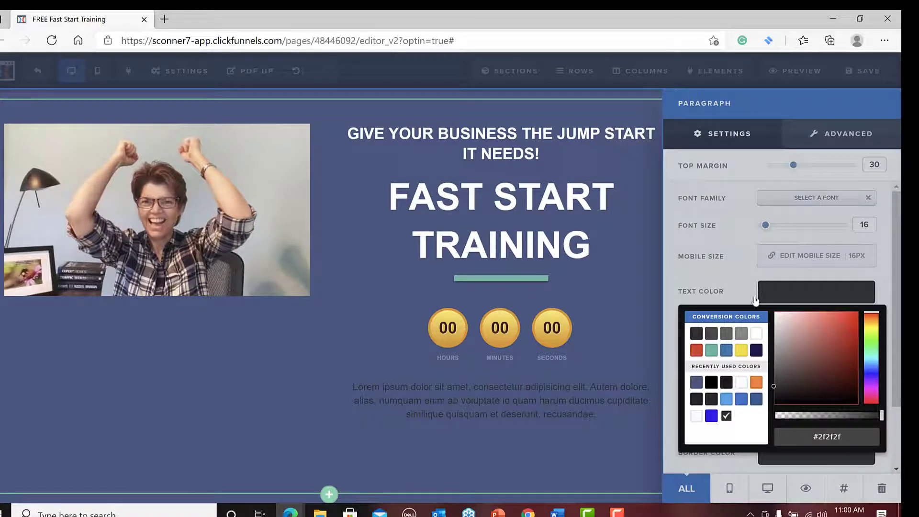
pyautogui.click(755, 335)
pyautogui.click(454, 404)
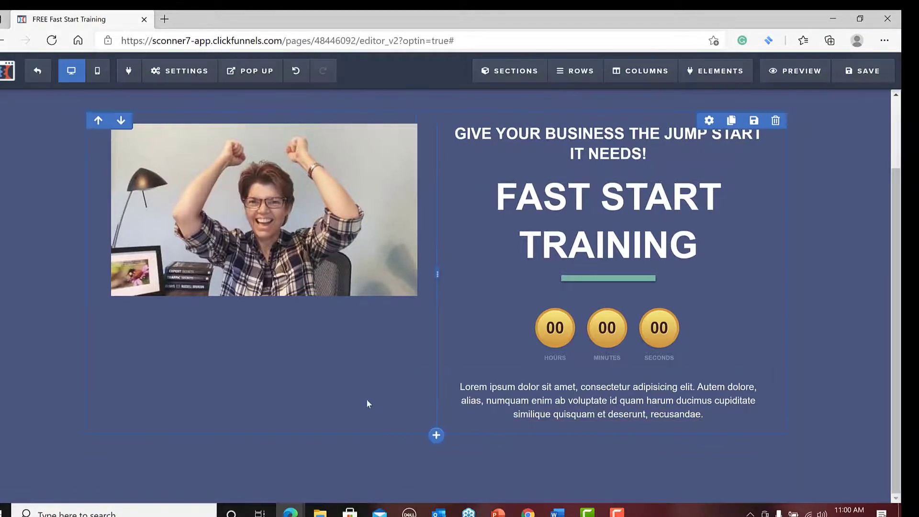
# Replace the paragraph's placeholder text with the training pitch running from "Dominate 2021 by learning" to "the next level in today's digital world.".
pyautogui.click(462, 389)
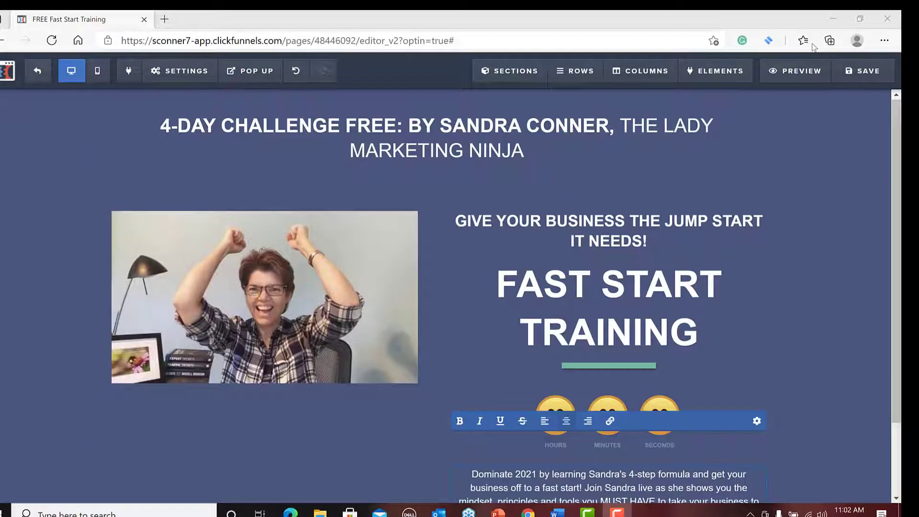
pyautogui.scroll(-2, 825, 258)
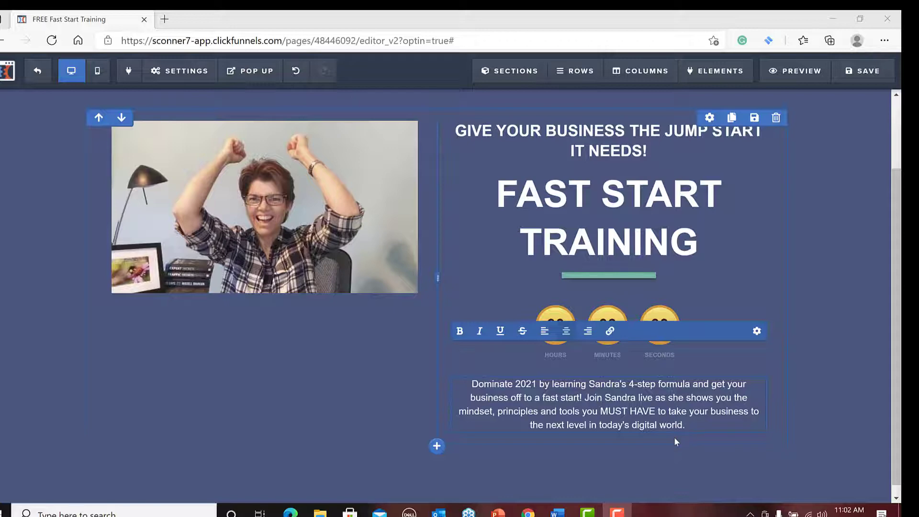
pyautogui.click(817, 394)
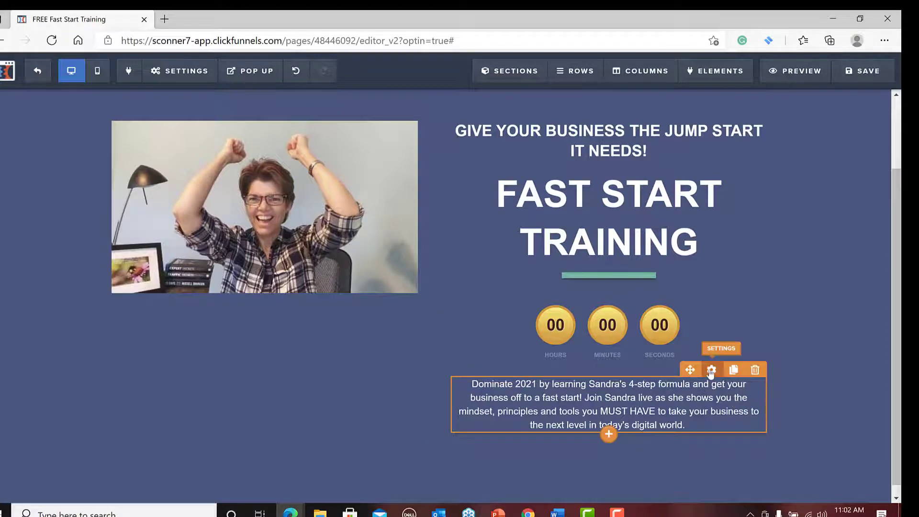
# Set the font size of the "Dominate 2021" paragraph to 20.
pyautogui.click(711, 371)
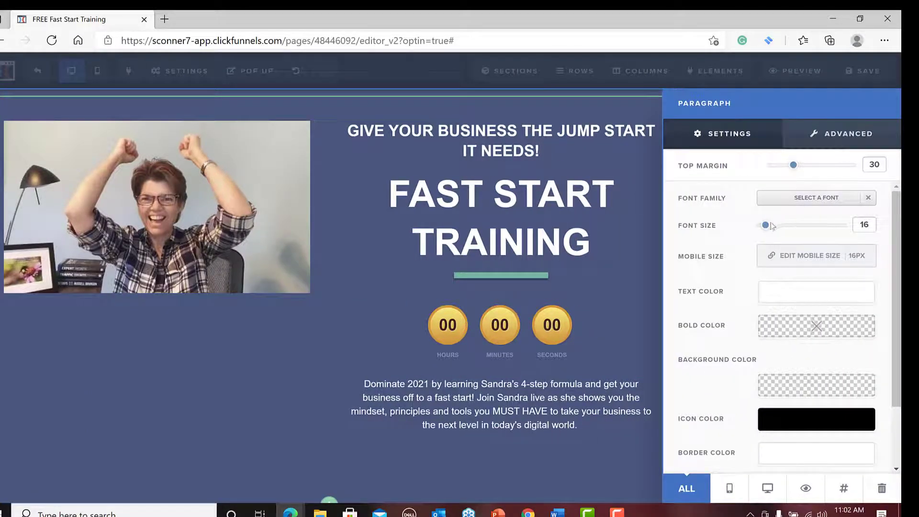
pyautogui.moveTo(765, 228); pyautogui.dragTo(767, 229)
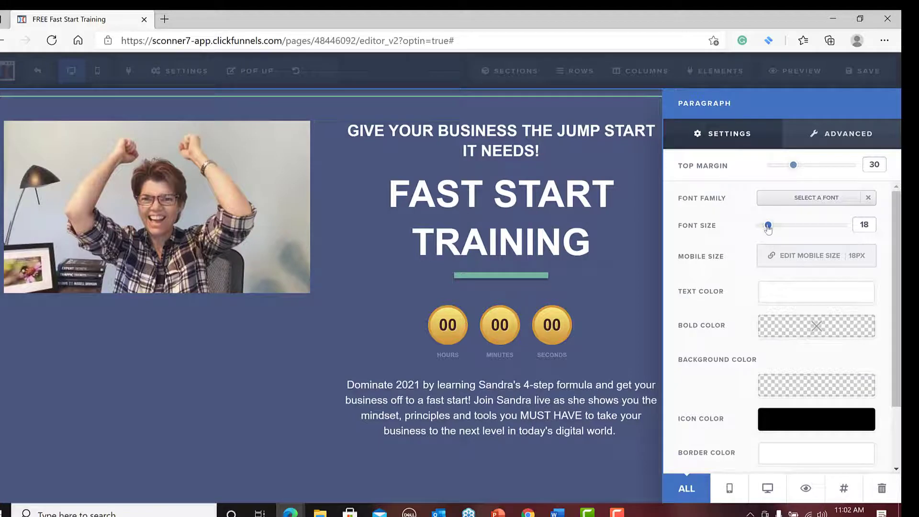
pyautogui.moveTo(768, 229); pyautogui.dragTo(770, 229)
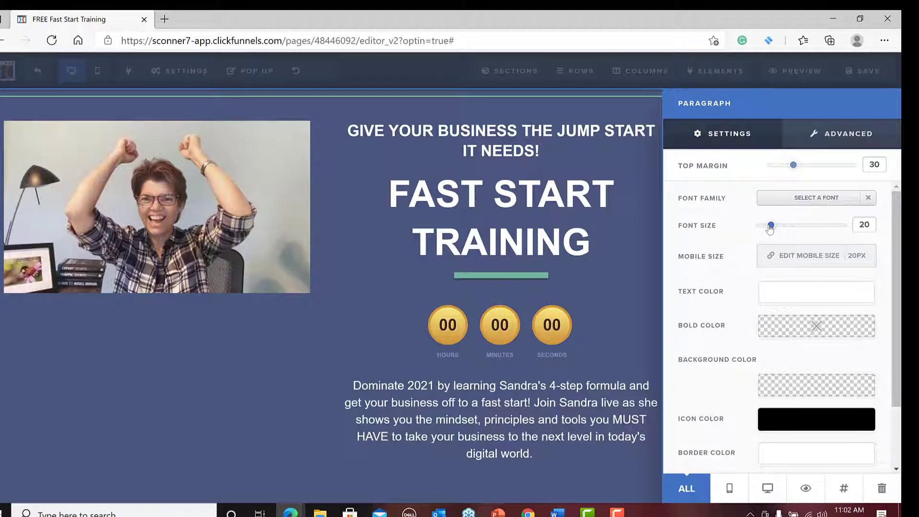
pyautogui.click(628, 370)
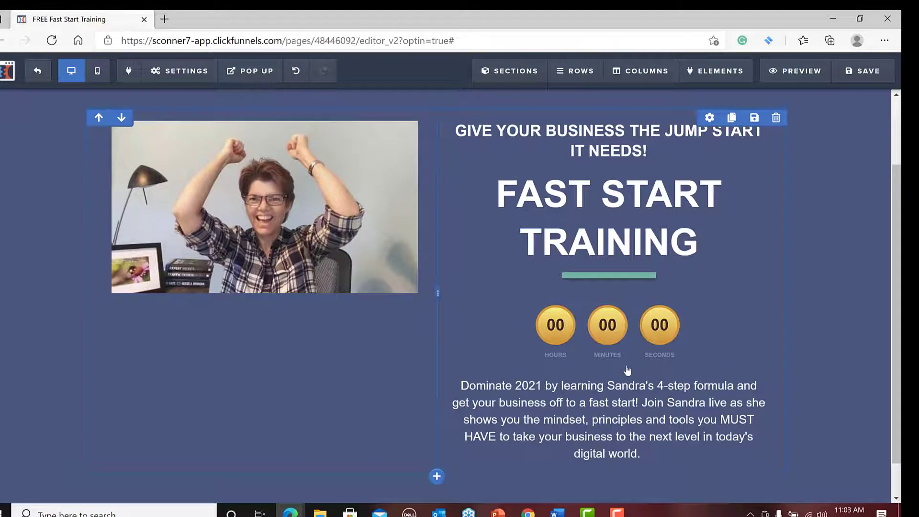
# Set the photo's top margin to 85 so it sits lower beside the headline and countdown.
pyautogui.moveTo(370, 182)
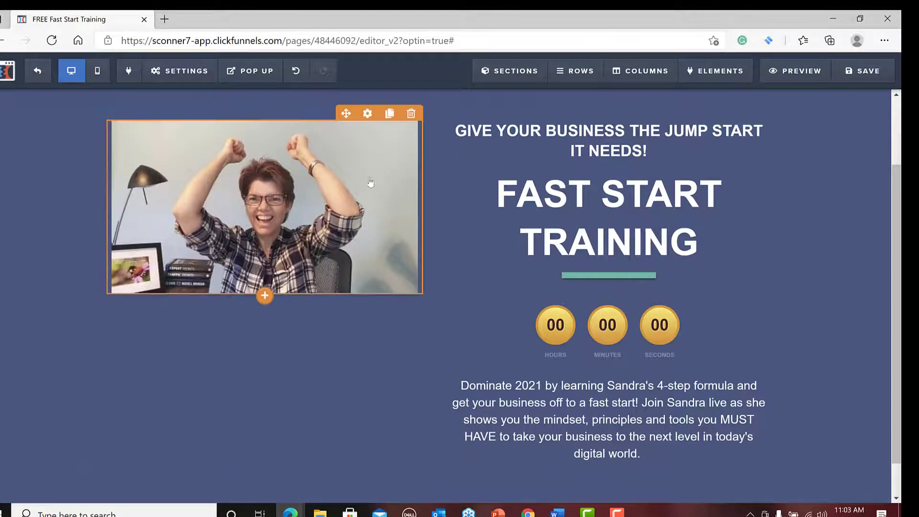
pyautogui.click(367, 113)
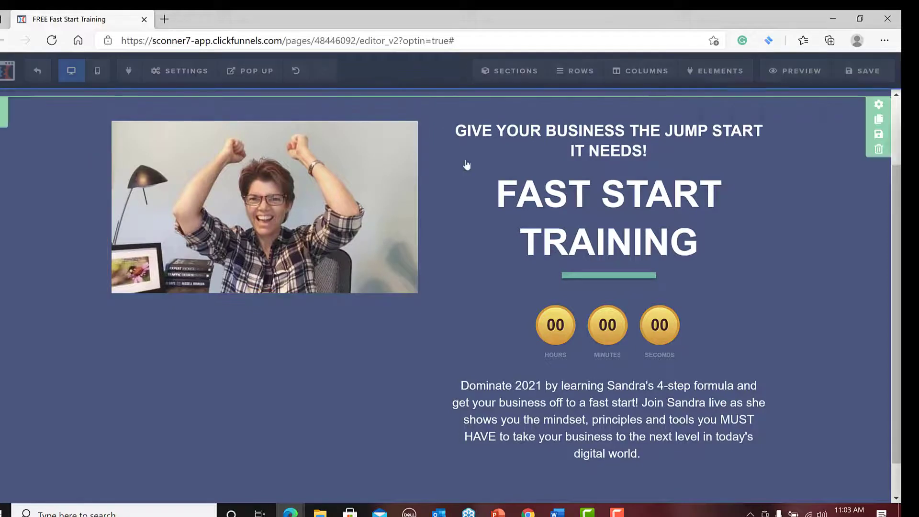
pyautogui.moveTo(767, 168); pyautogui.dragTo(841, 177)
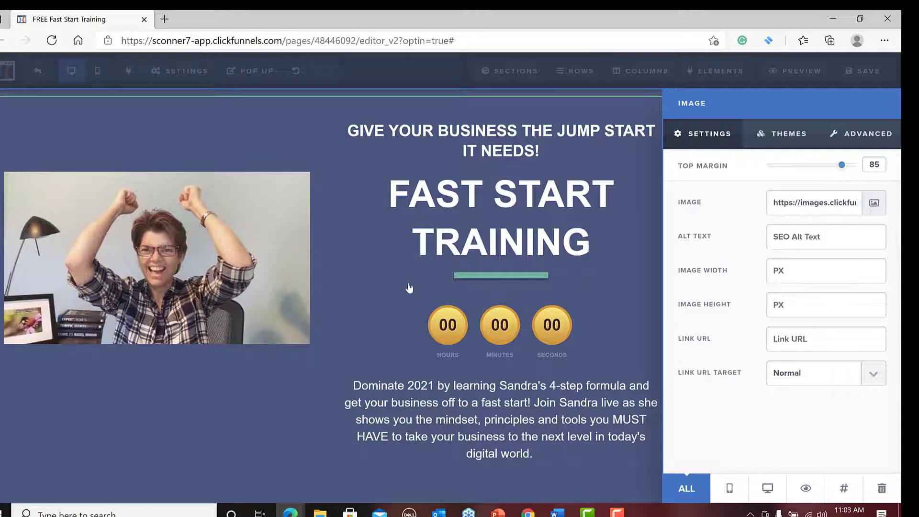
pyautogui.click(388, 272)
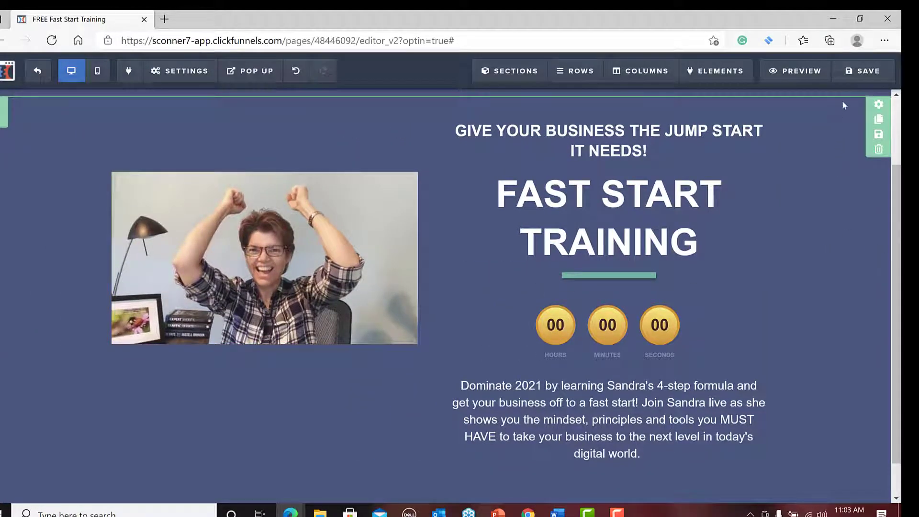
# Save the landing page, review its preview down to the end of the new paragraph, and close the preview.
pyautogui.click(867, 72)
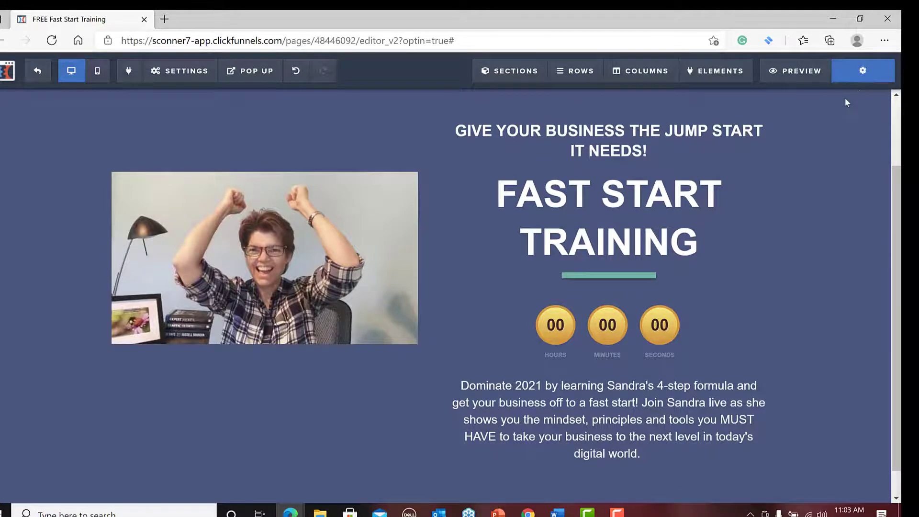
pyautogui.click(797, 75)
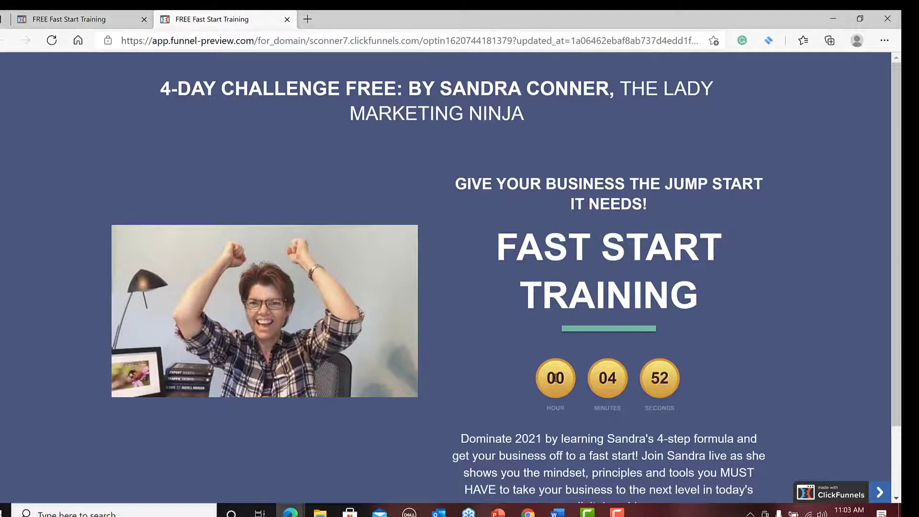
pyautogui.scroll(-2, 483, 373)
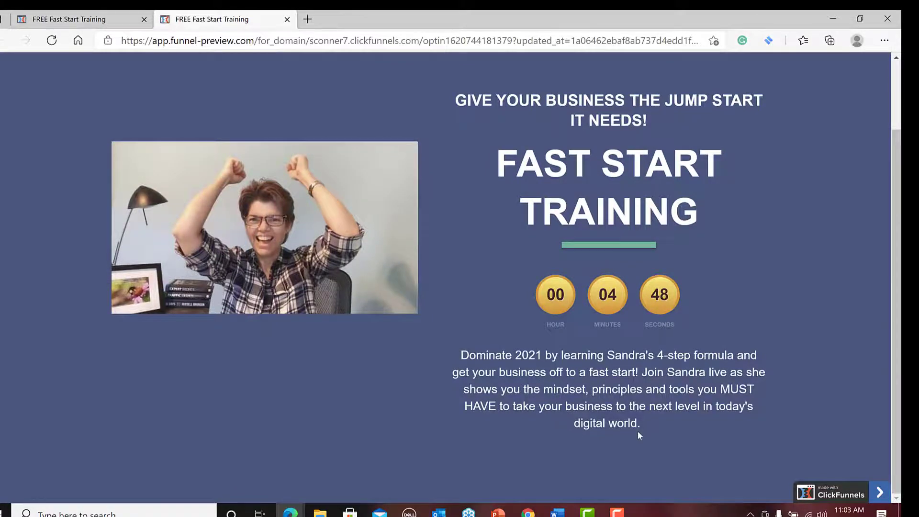
pyautogui.scroll(1, 637, 431)
pyautogui.scroll(1, 635, 434)
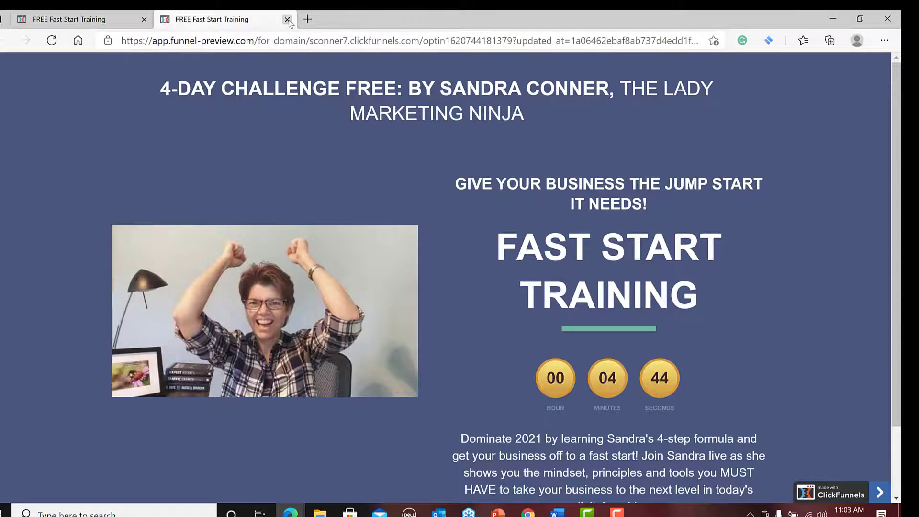
pyautogui.click(287, 19)
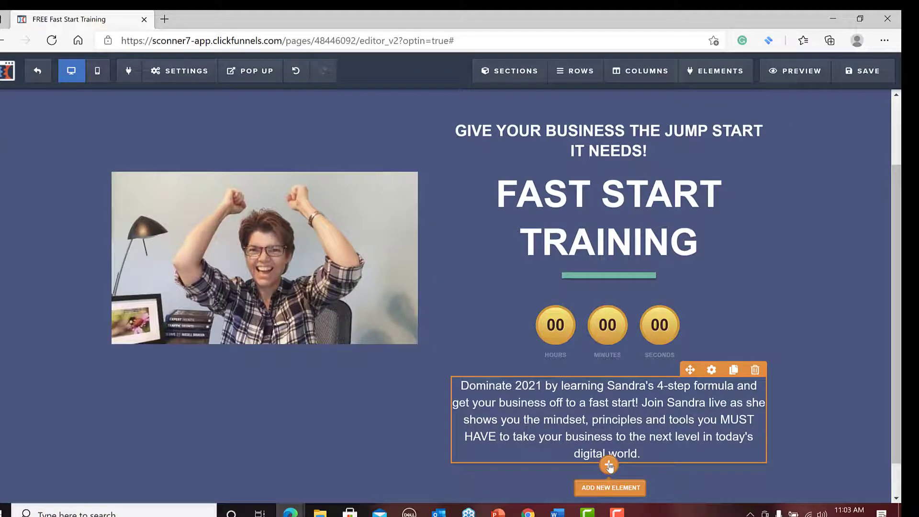
# Add a form Input element for the email address below the "Dominate 2021" paragraph.
pyautogui.click(609, 465)
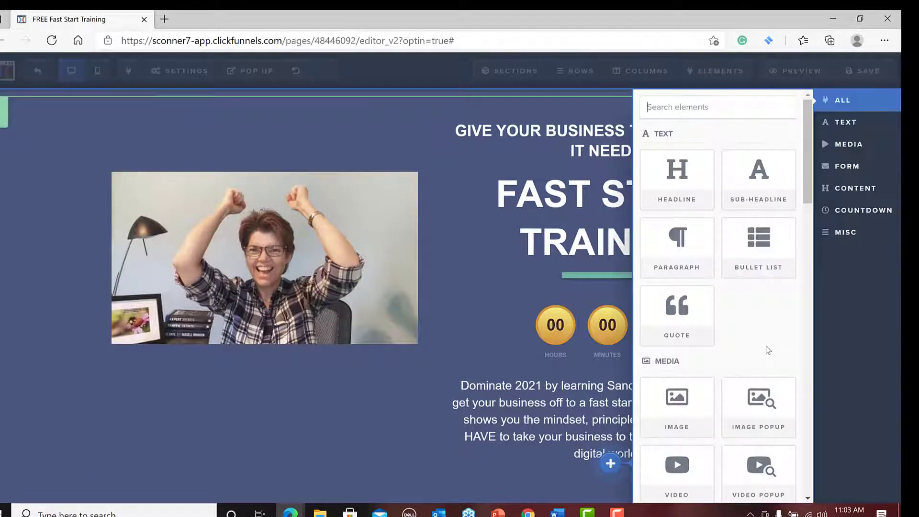
pyautogui.scroll(-5, 735, 292)
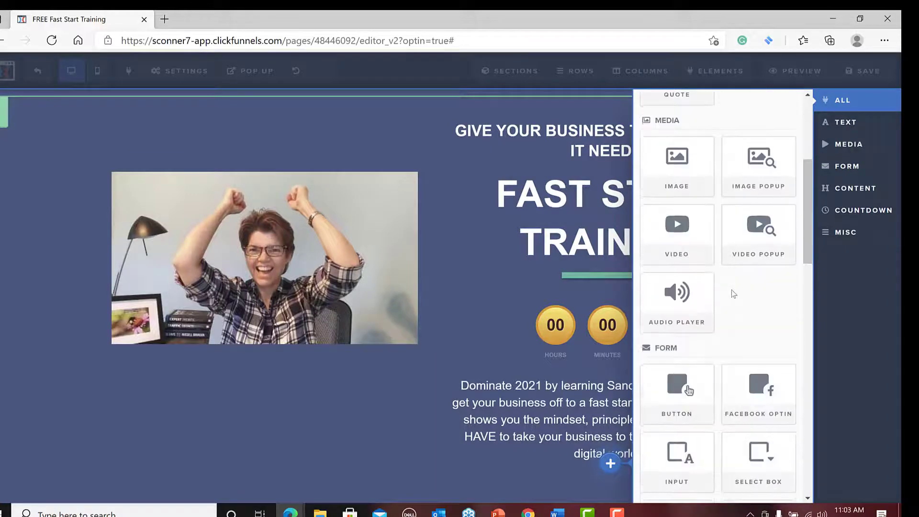
pyautogui.scroll(-5, 729, 294)
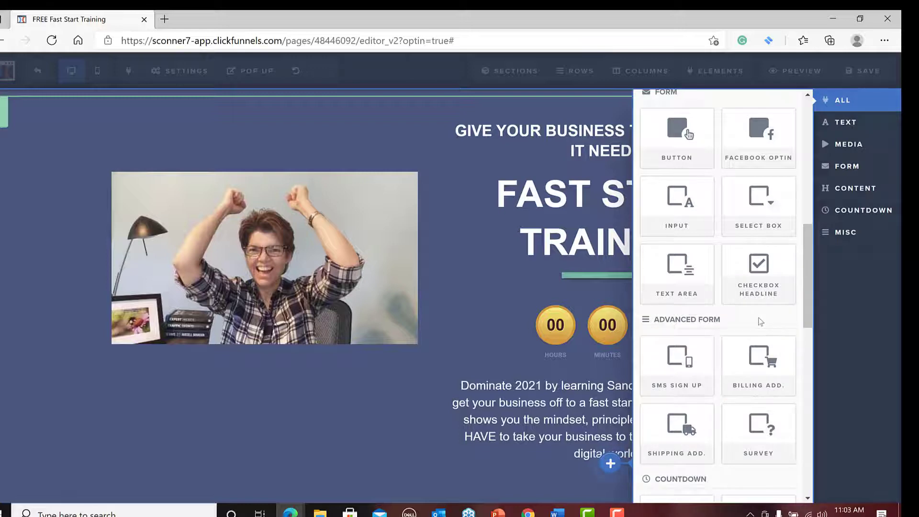
pyautogui.scroll(-4, 761, 321)
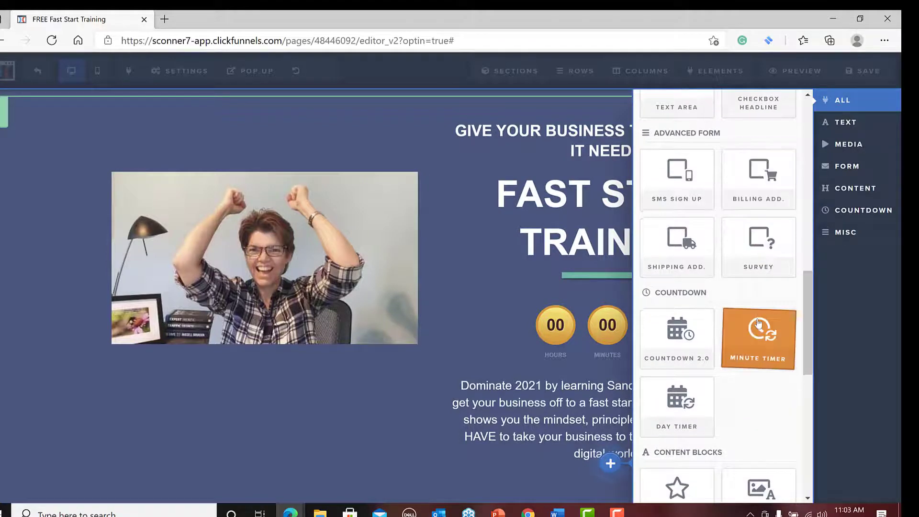
pyautogui.scroll(-4, 758, 322)
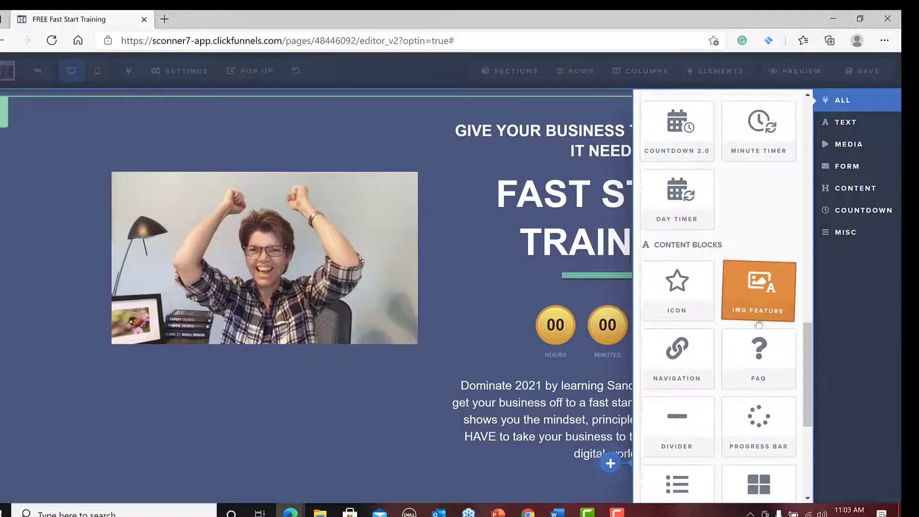
pyautogui.scroll(-5, 759, 323)
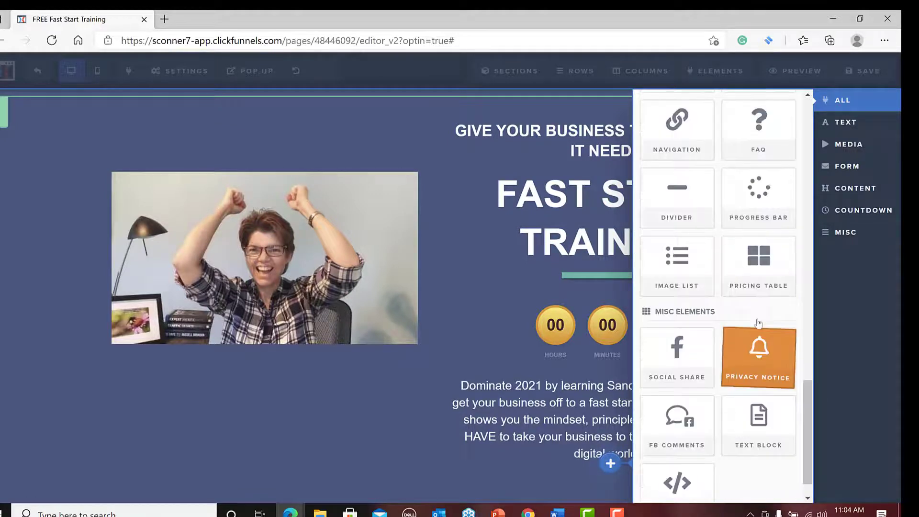
pyautogui.scroll(4, 758, 323)
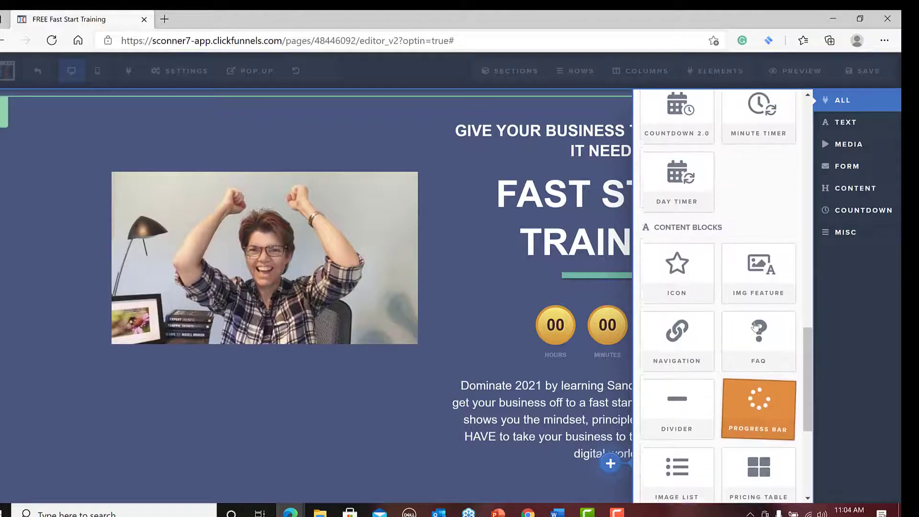
pyautogui.scroll(5, 756, 326)
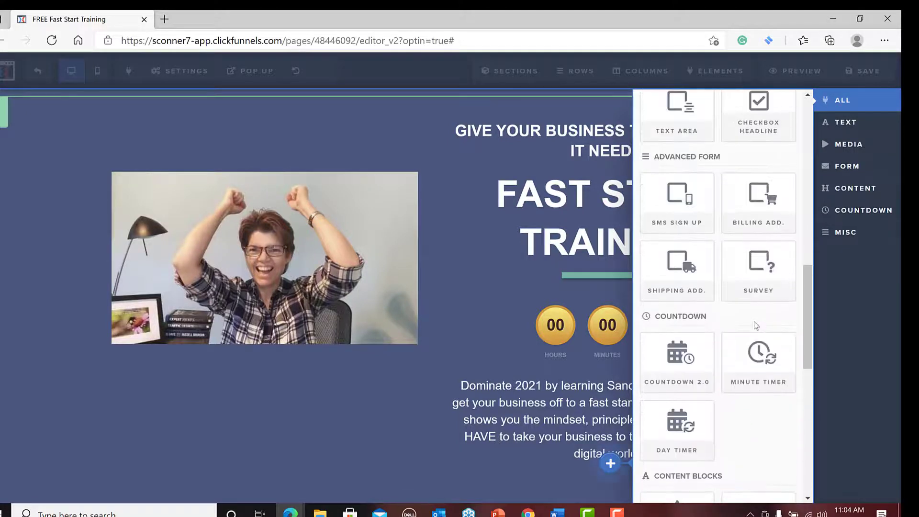
pyautogui.scroll(4, 755, 326)
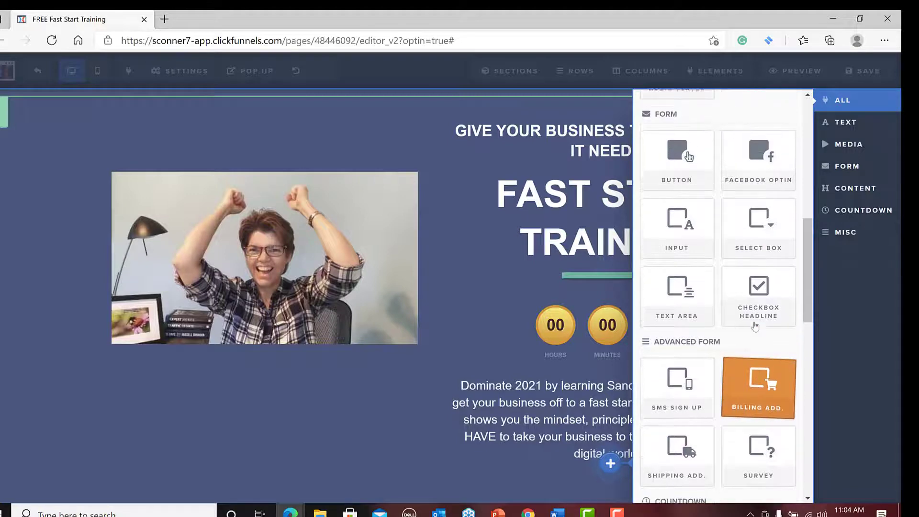
pyautogui.click(681, 227)
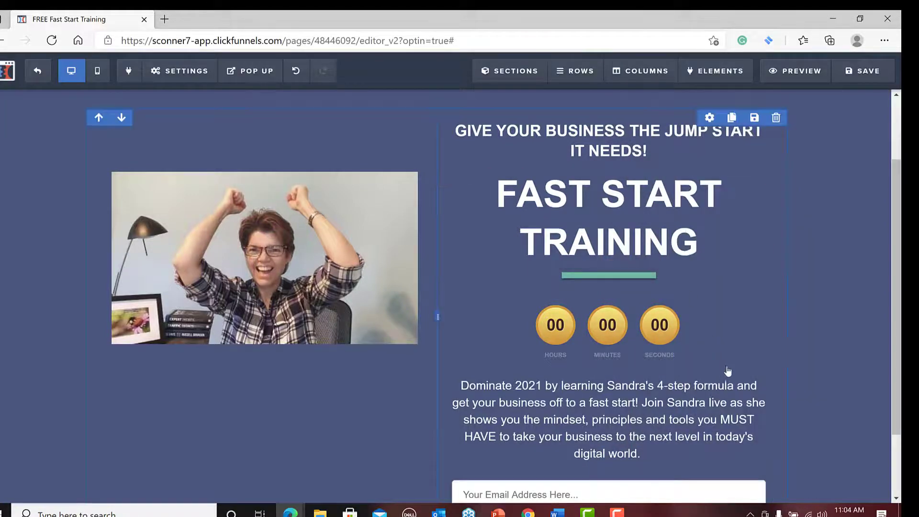
pyautogui.scroll(-2, 702, 407)
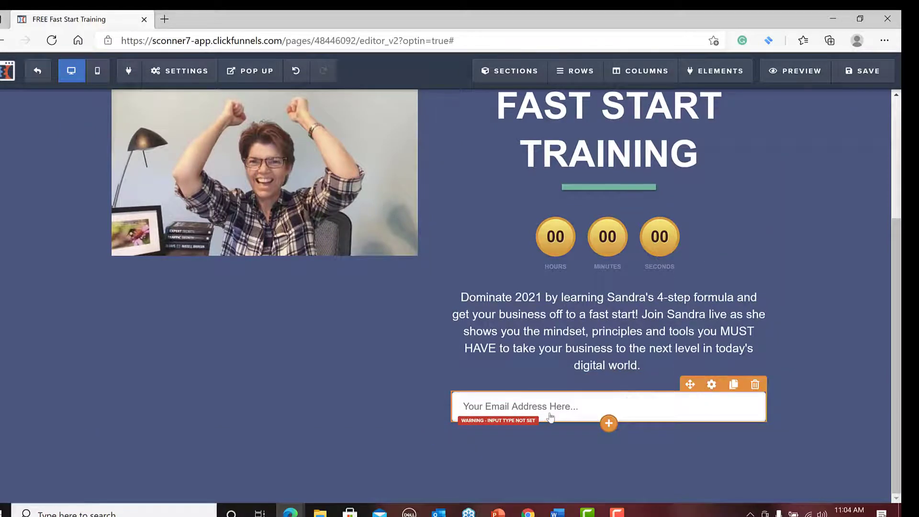
# Add a form Button element directly below the email address input.
pyautogui.click(609, 424)
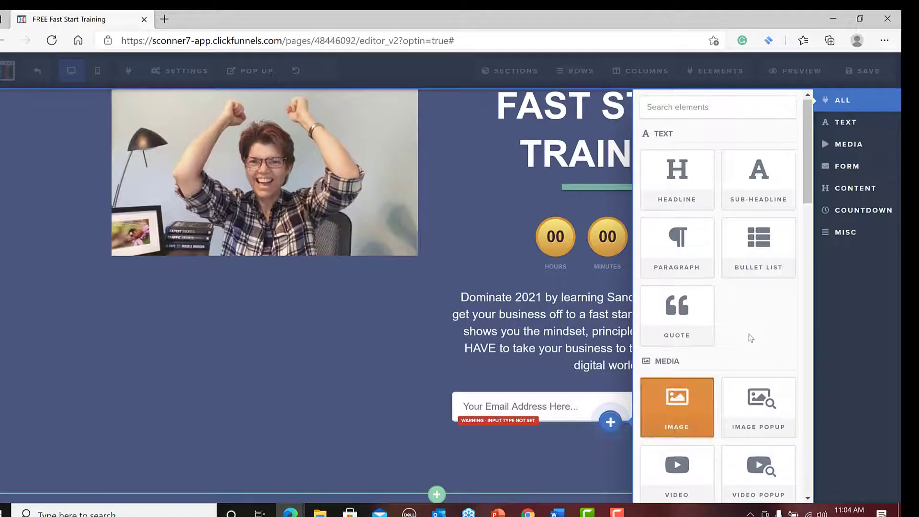
pyautogui.scroll(-4, 750, 338)
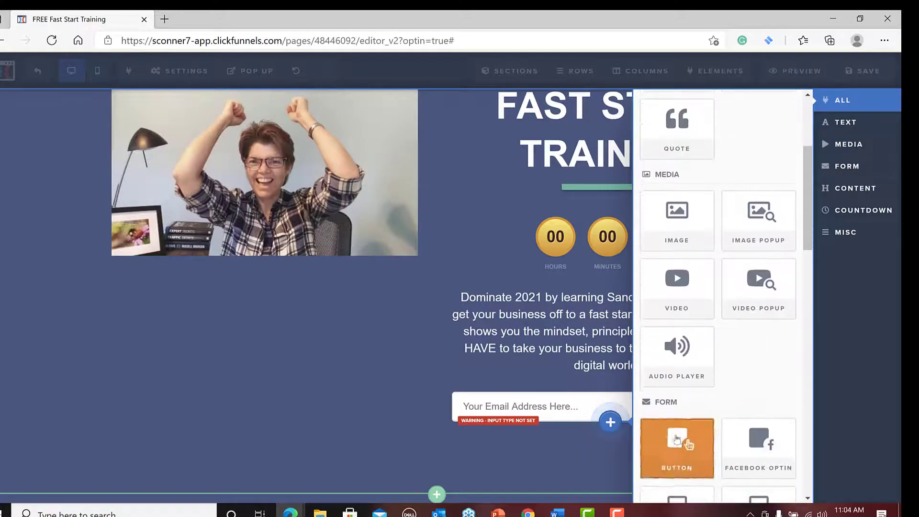
pyautogui.click(680, 445)
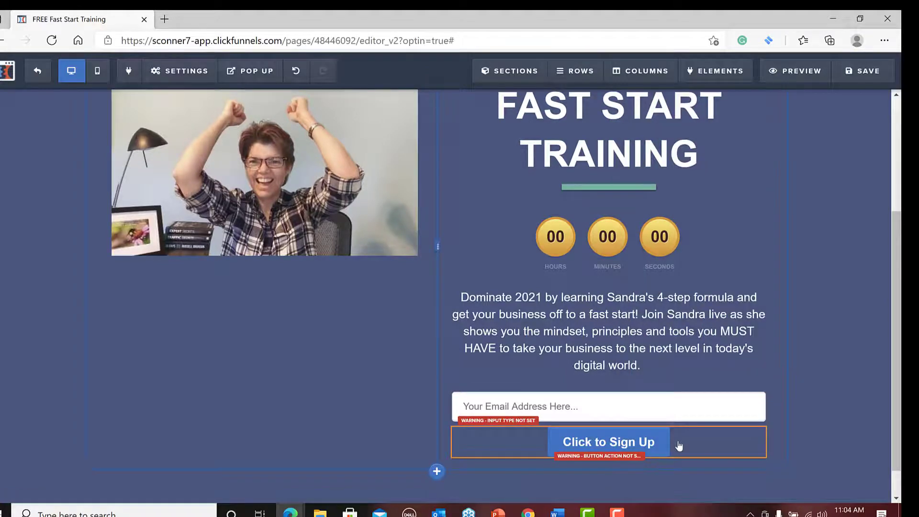
# Change the new button's text to "Click to Sign Up For This FREE Training!".
pyautogui.moveTo(655, 446)
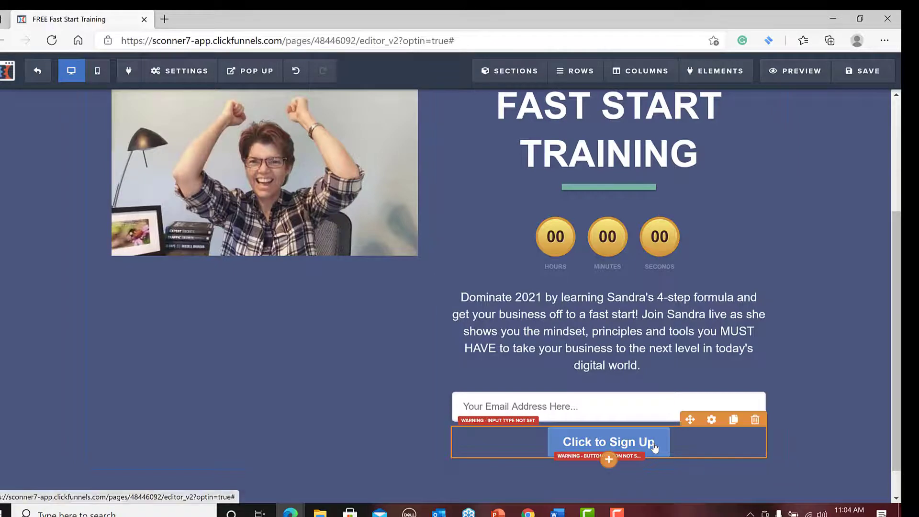
pyautogui.click(712, 419)
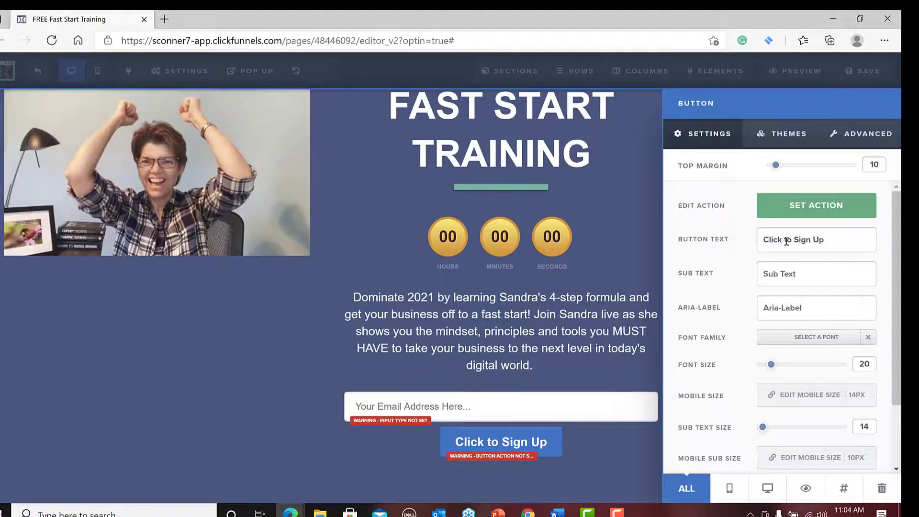
pyautogui.click(836, 240)
pyautogui.write('For ')
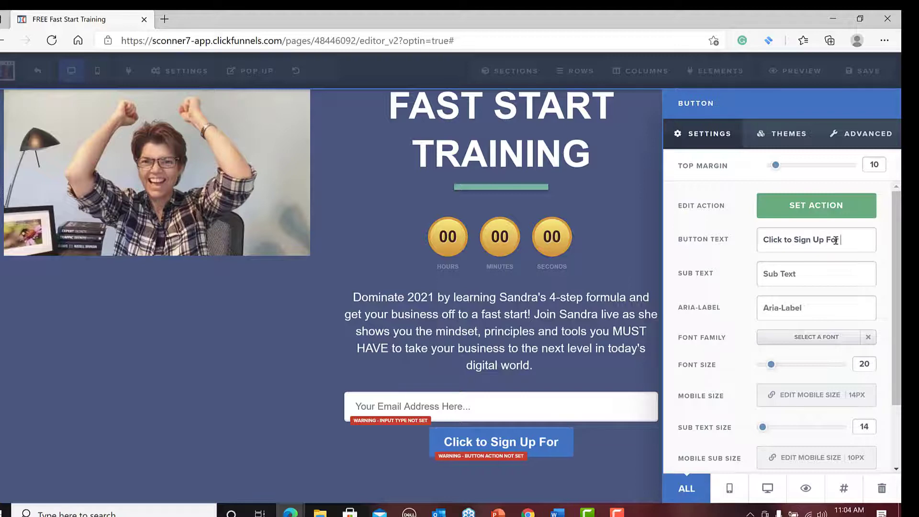
pyautogui.write('This Fr')
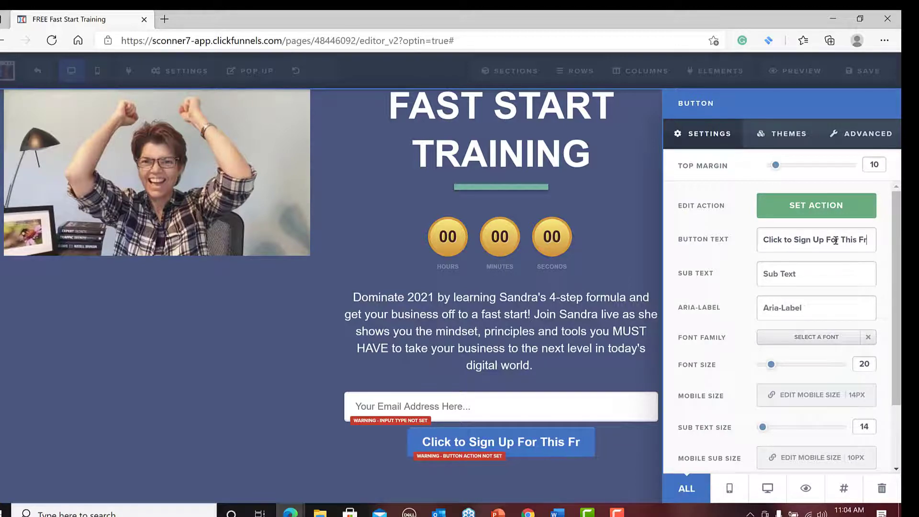
pyautogui.press('BackSpace')
pyautogui.write('REE T')
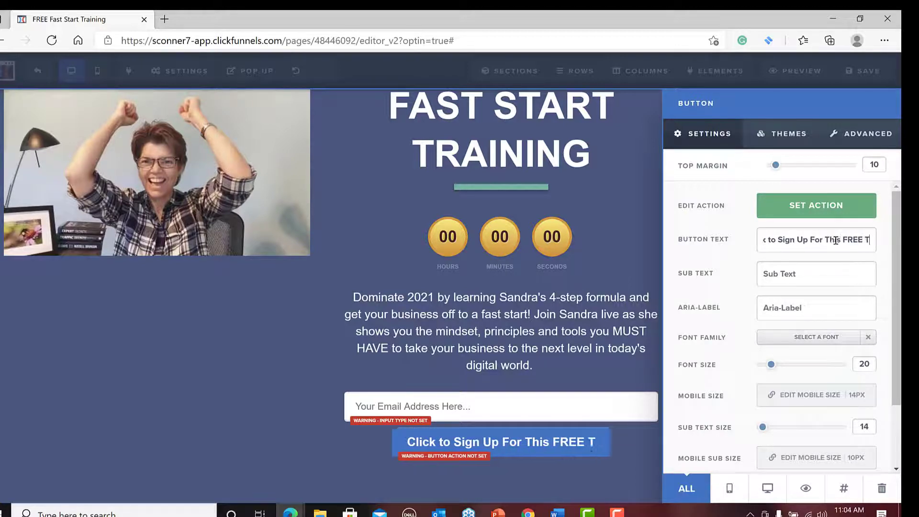
pyautogui.write('raining')
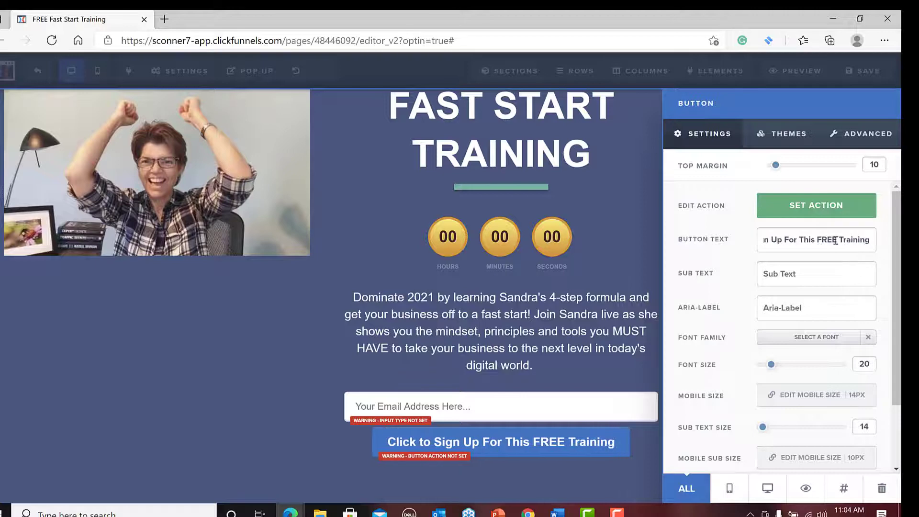
pyautogui.write('!')
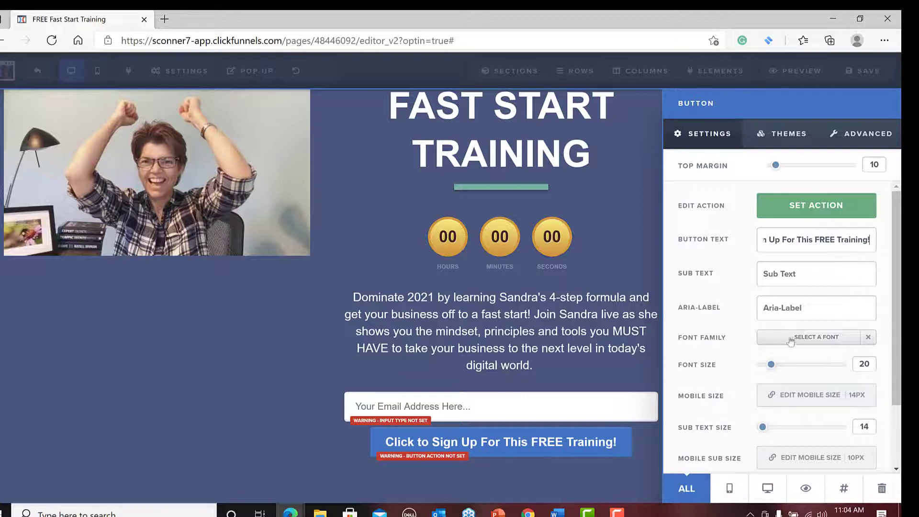
# Round the sign-up button's corners to 10px and return to the page.
pyautogui.scroll(-2, 794, 315)
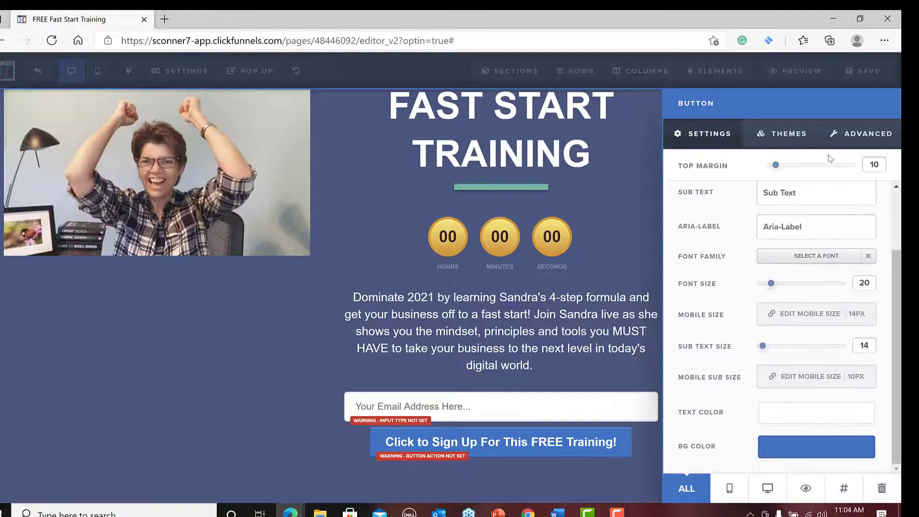
pyautogui.click(857, 139)
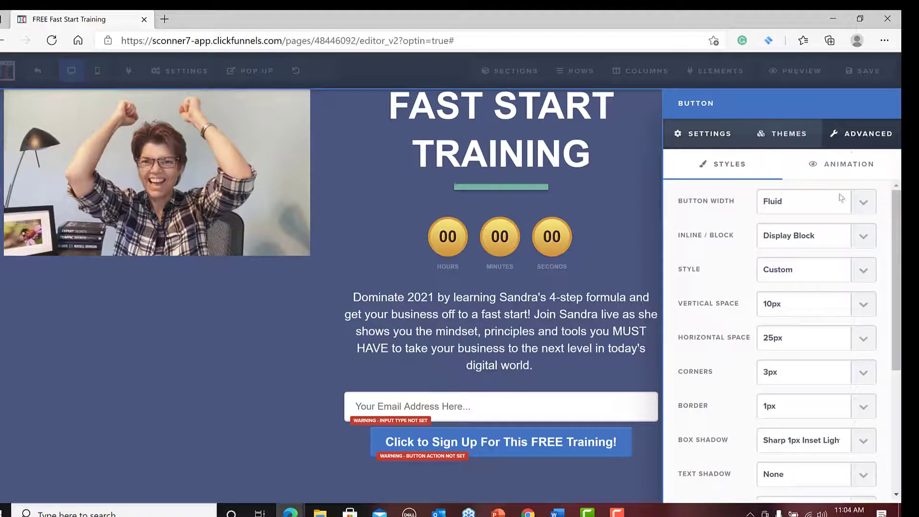
pyautogui.click(857, 374)
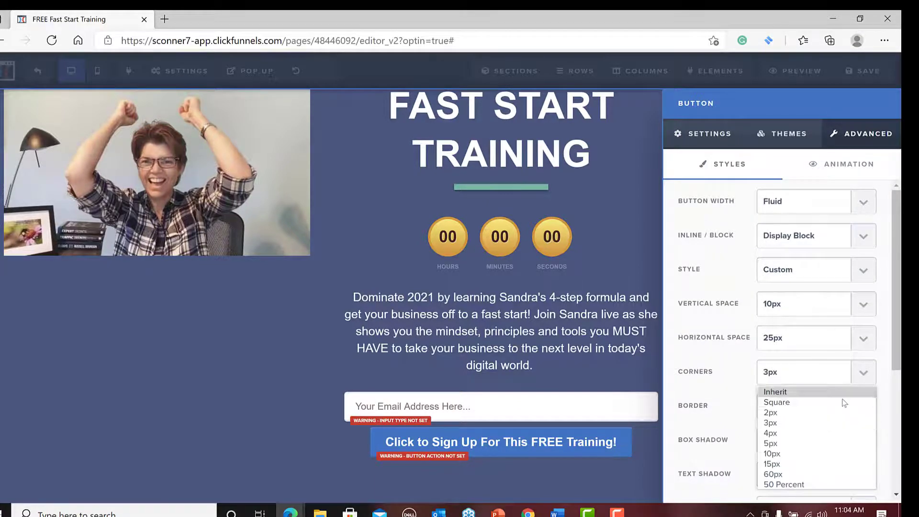
pyautogui.click(824, 455)
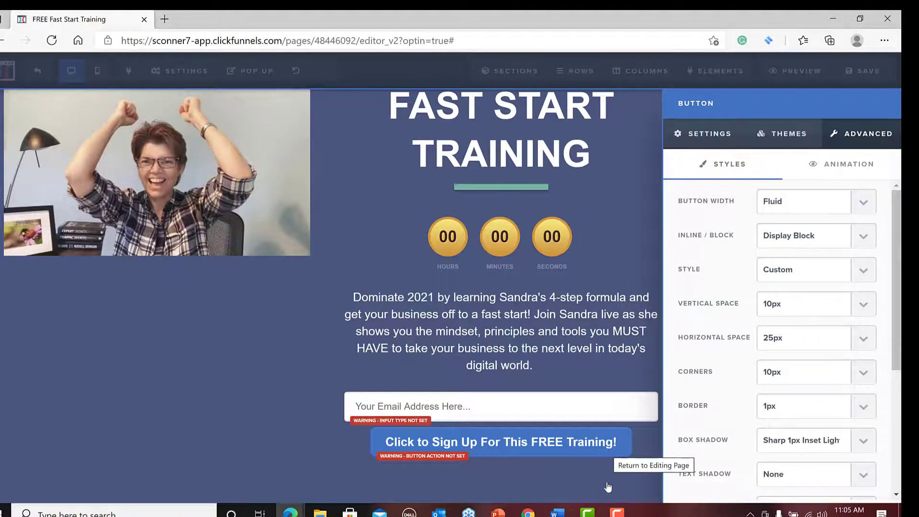
pyautogui.click(614, 444)
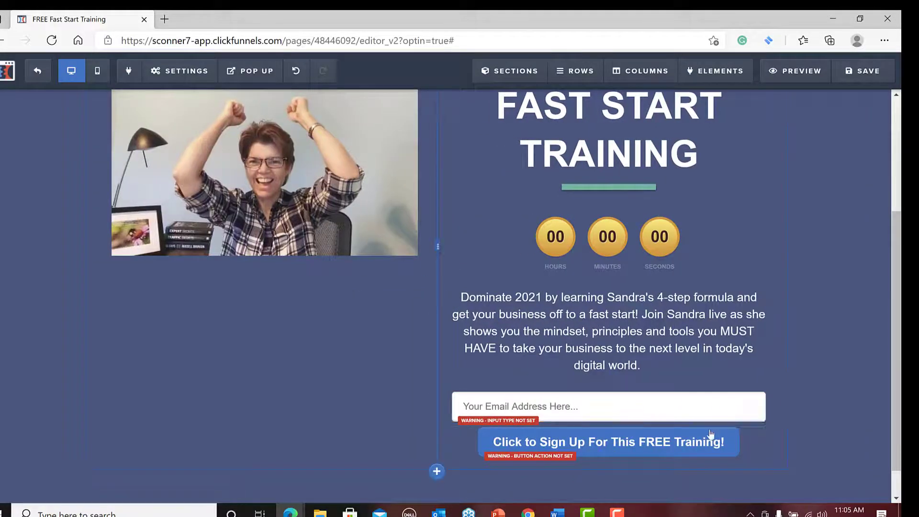
# Set the sign-up button's top margin to 30 and its background color to light gray #cbc7c7.
pyautogui.click(712, 420)
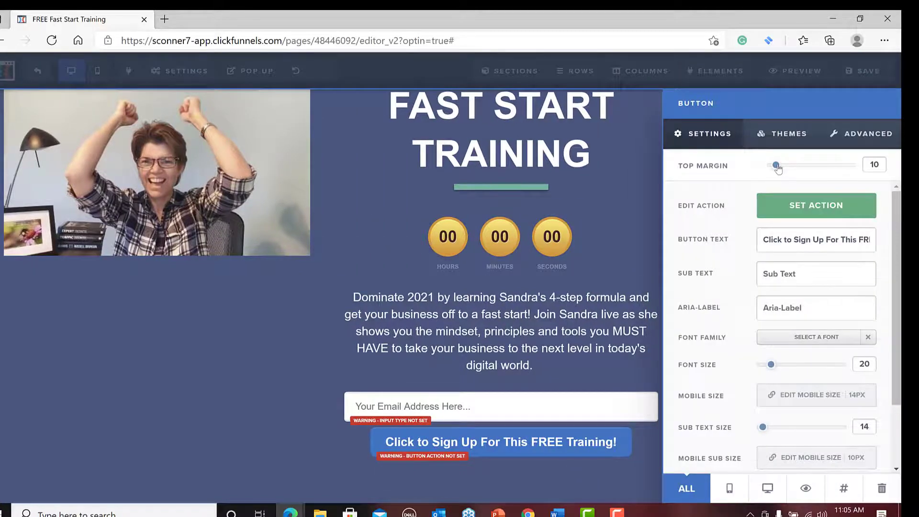
pyautogui.moveTo(776, 165); pyautogui.dragTo(799, 169)
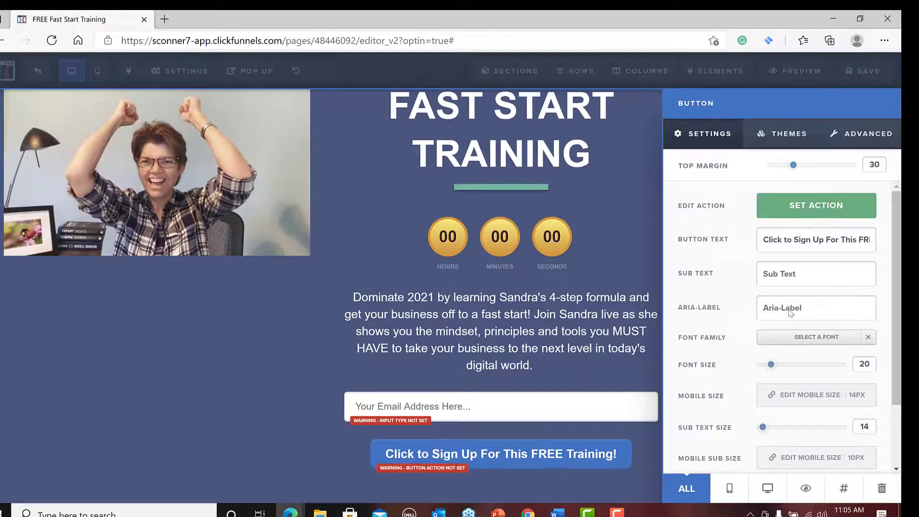
pyautogui.scroll(-3, 789, 374)
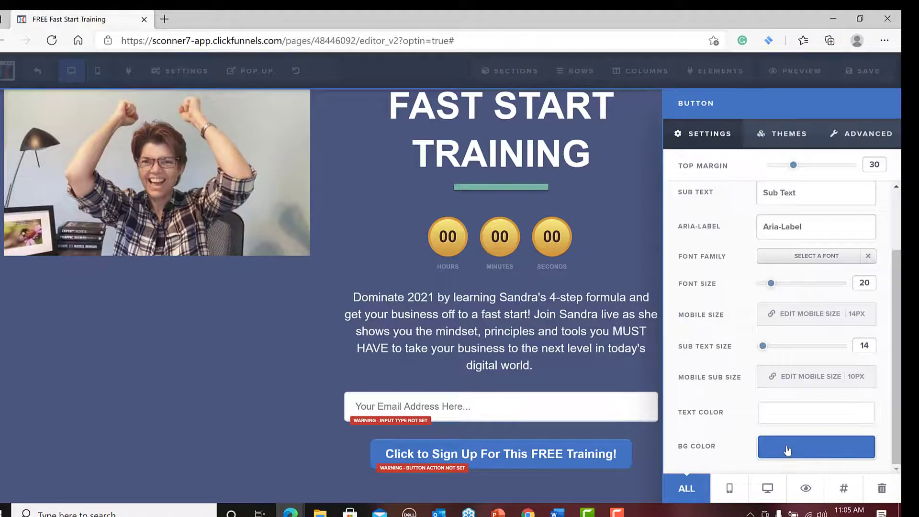
pyautogui.click(788, 453)
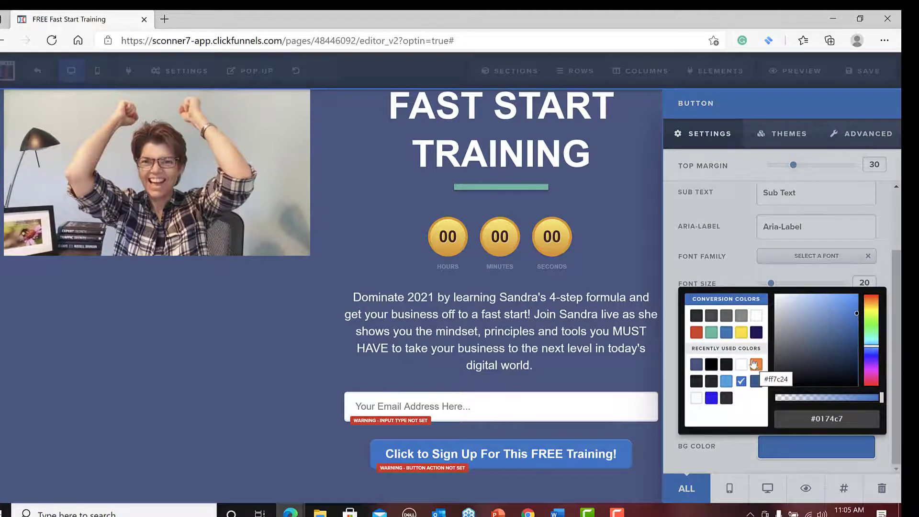
pyautogui.click(741, 317)
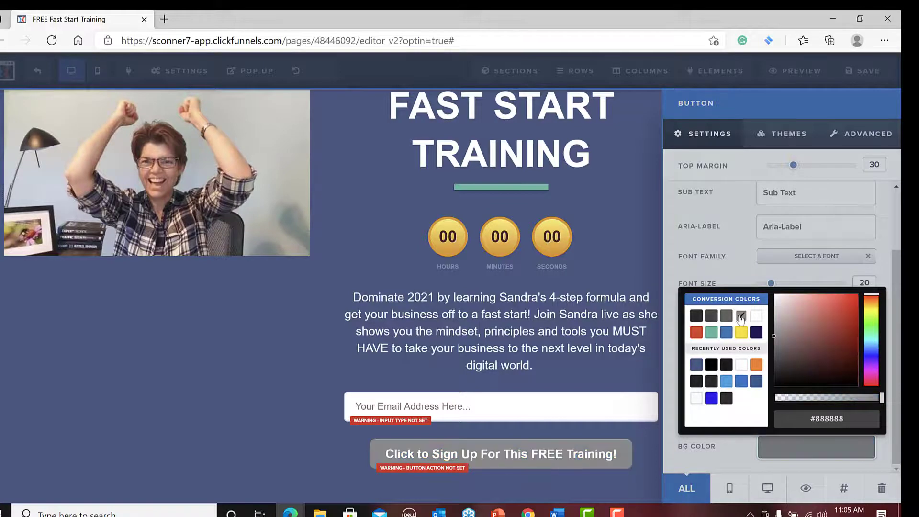
pyautogui.click(726, 317)
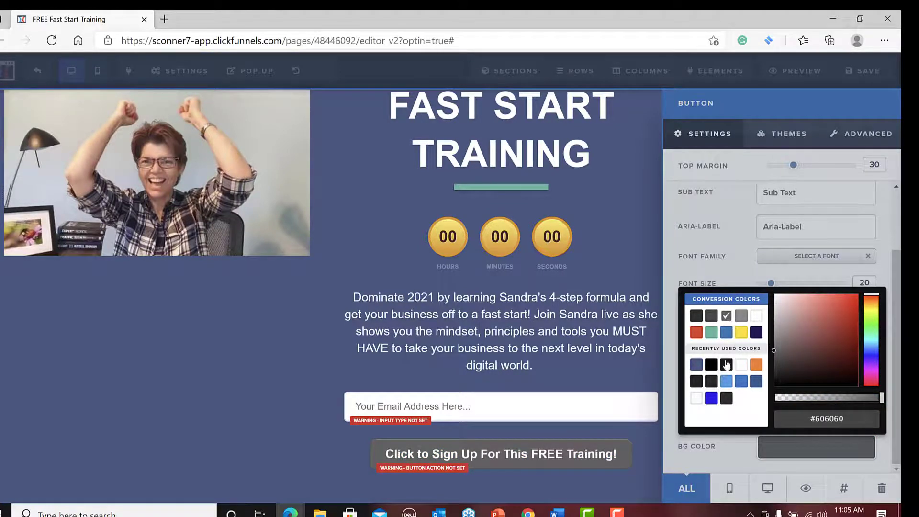
pyautogui.click(741, 316)
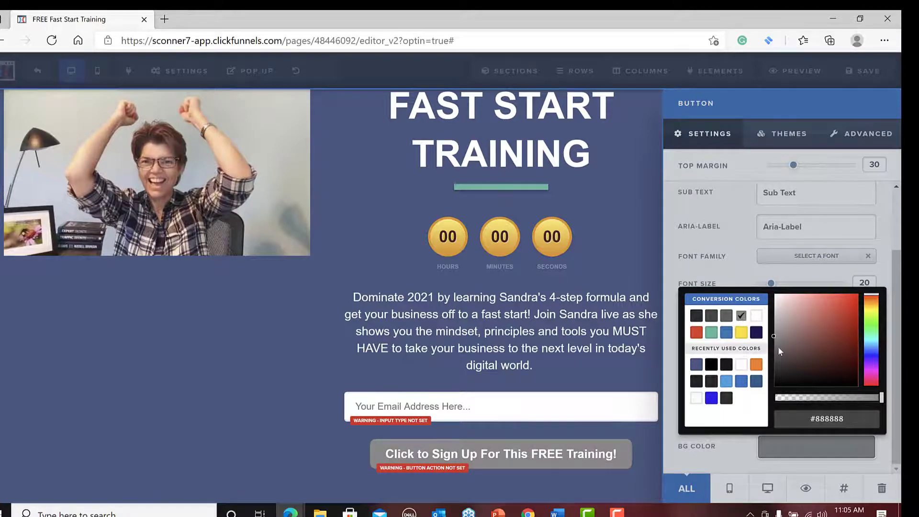
pyautogui.click(777, 322)
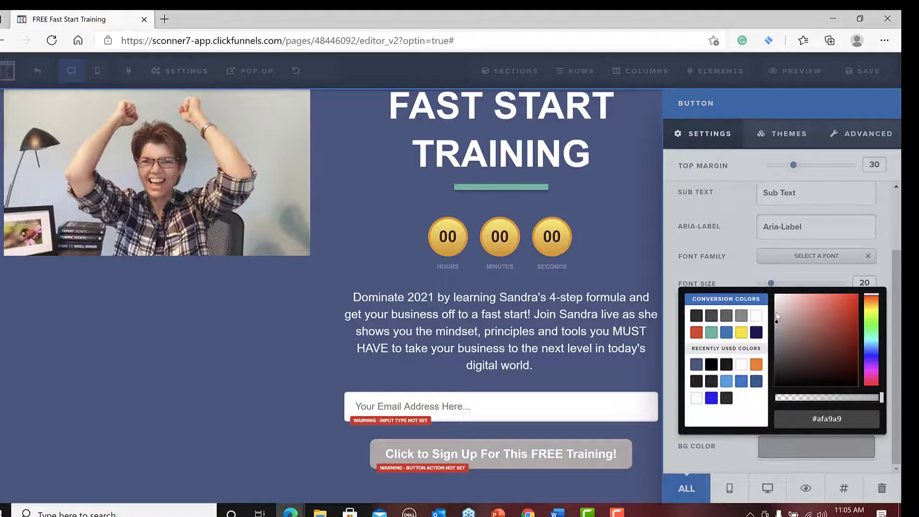
pyautogui.click(776, 312)
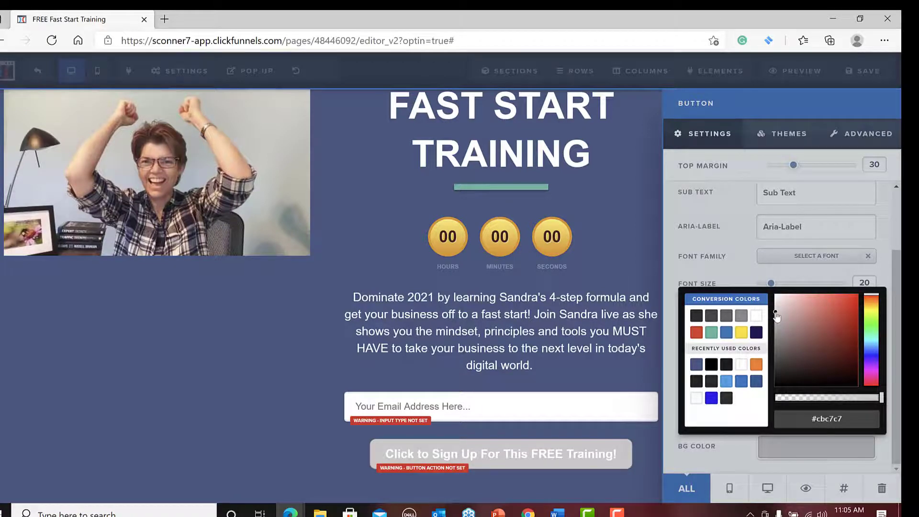
pyautogui.click(299, 482)
# Round the corners of the email input field to 10px.
pyautogui.click(554, 421)
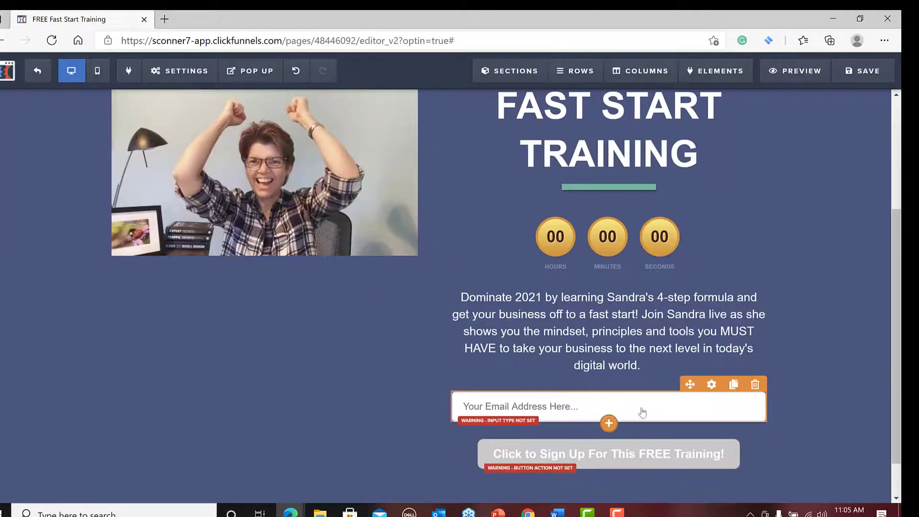
pyautogui.click(723, 385)
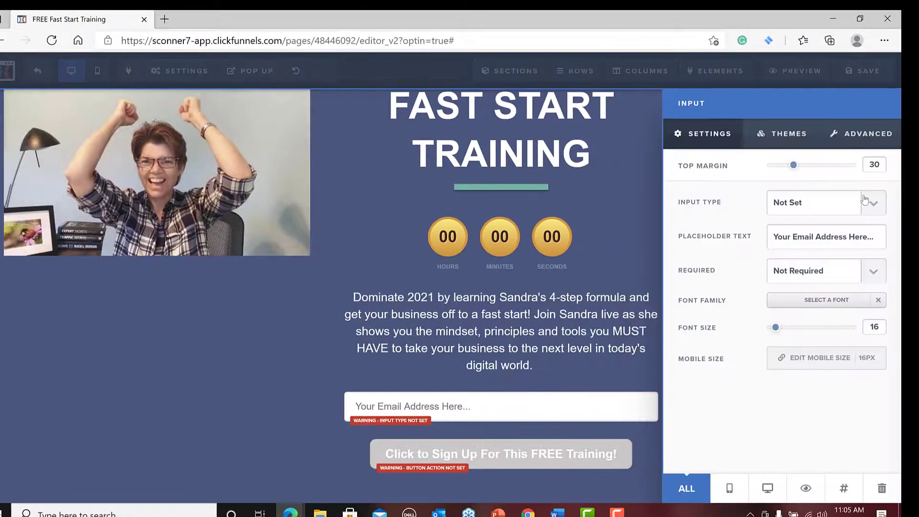
pyautogui.click(849, 143)
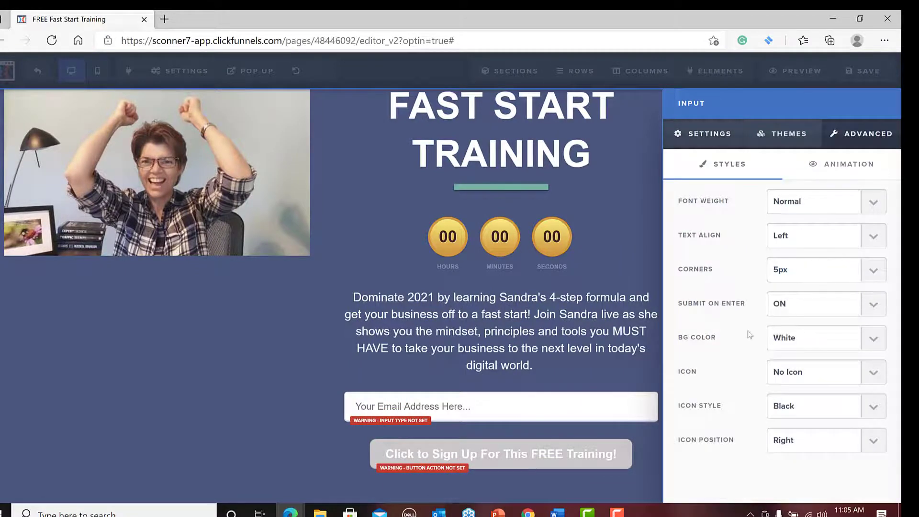
pyautogui.click(871, 279)
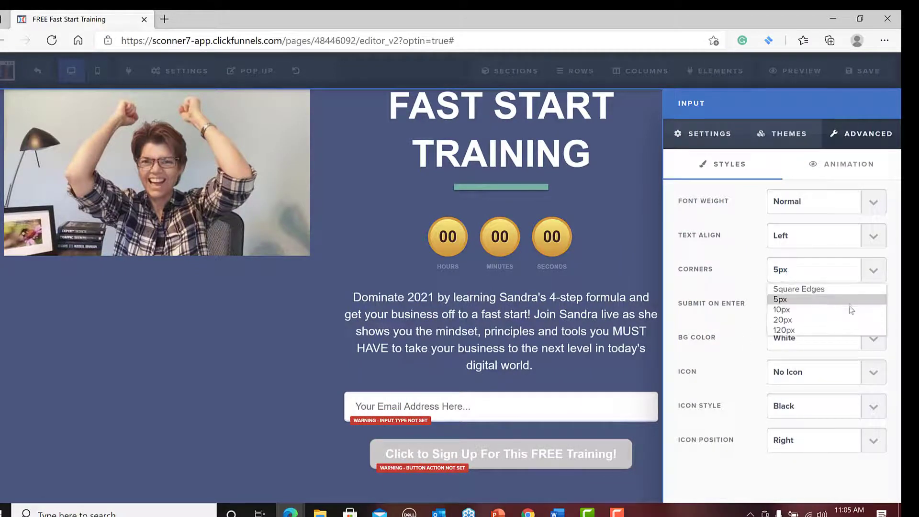
pyautogui.click(834, 309)
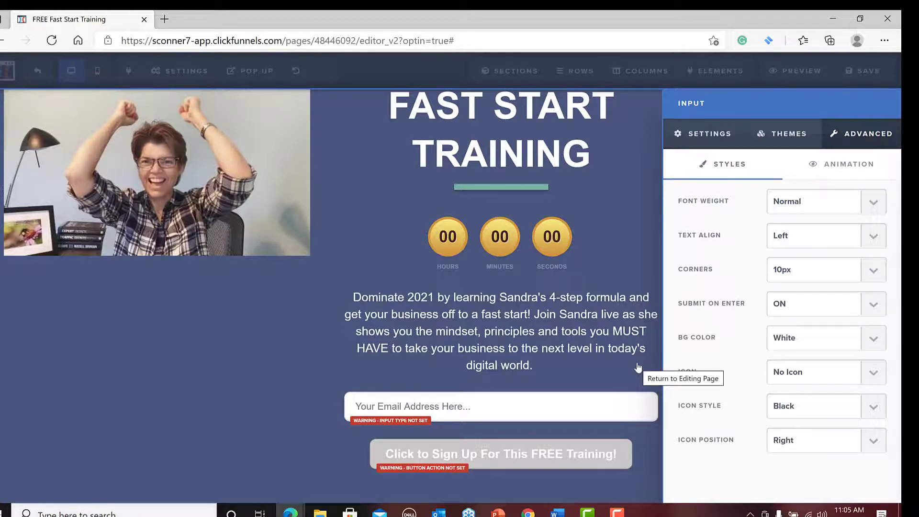
# Make the email input field required and set its input type to Email Address.
pyautogui.click(717, 139)
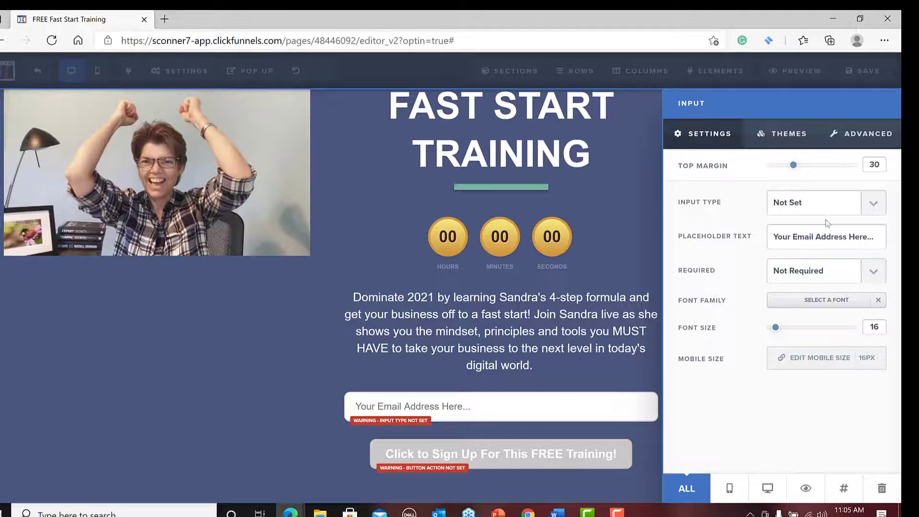
pyautogui.click(873, 273)
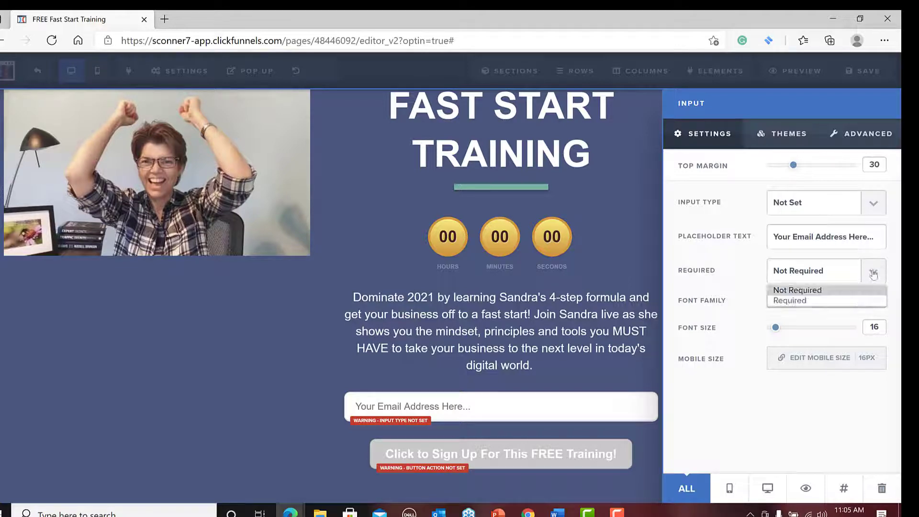
pyautogui.click(829, 301)
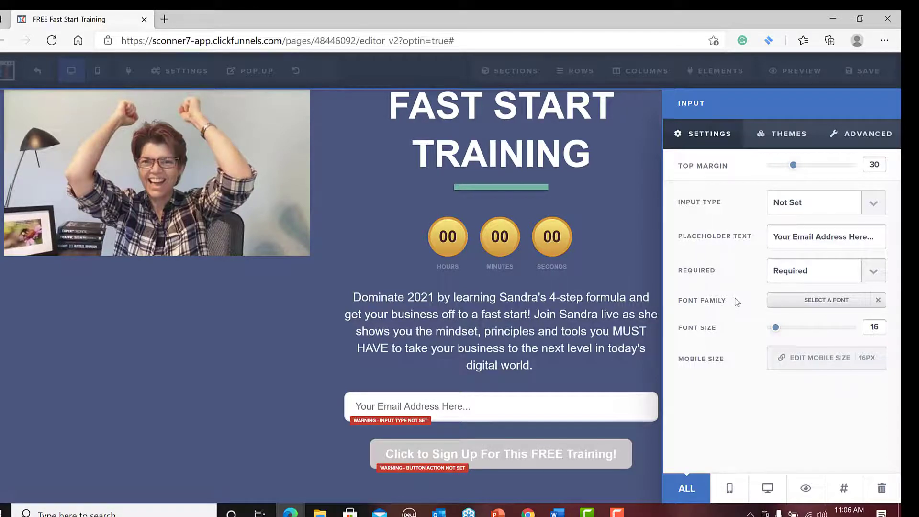
pyautogui.click(875, 207)
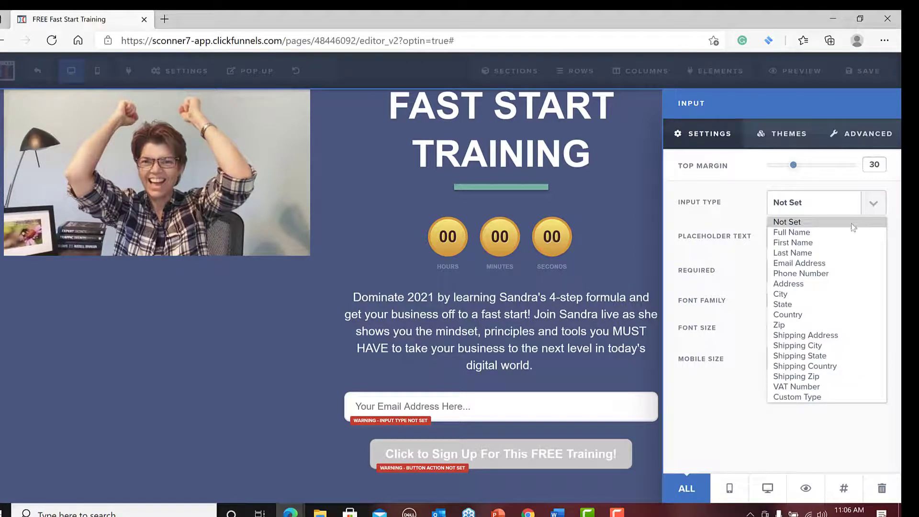
pyautogui.click(846, 264)
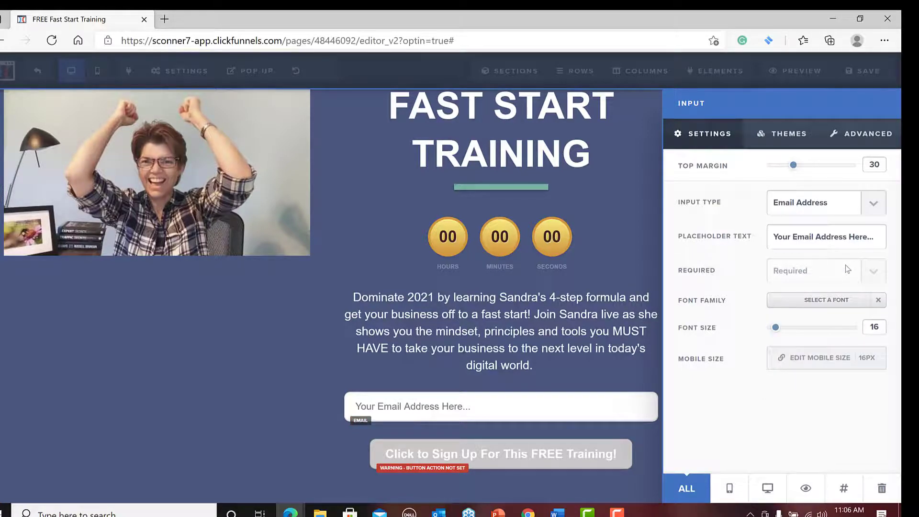
pyautogui.click(873, 204)
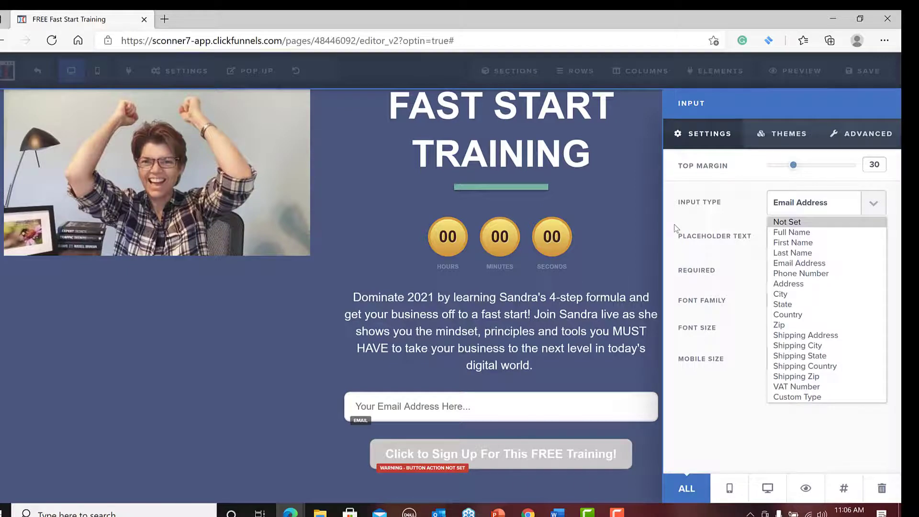
# Change the sign-up button's text to "YES I Want This FREE Training!".
pyautogui.click(636, 276)
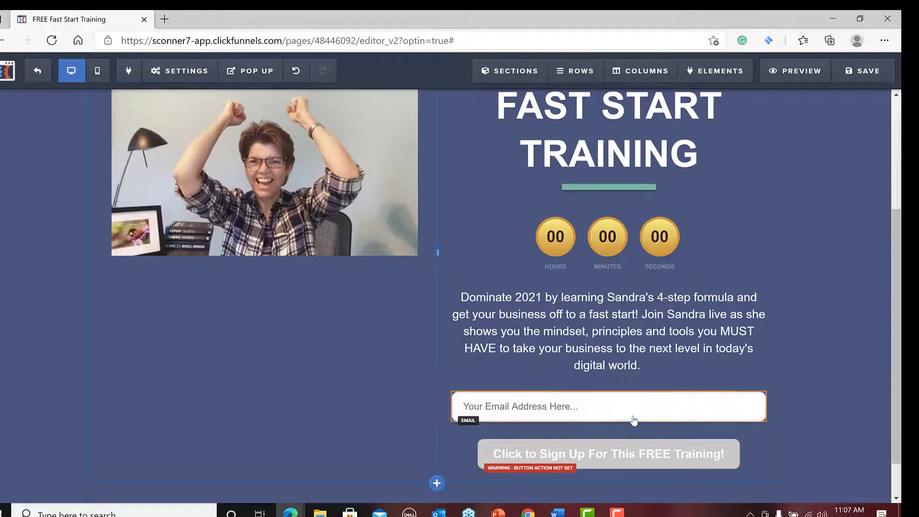
pyautogui.click(581, 454)
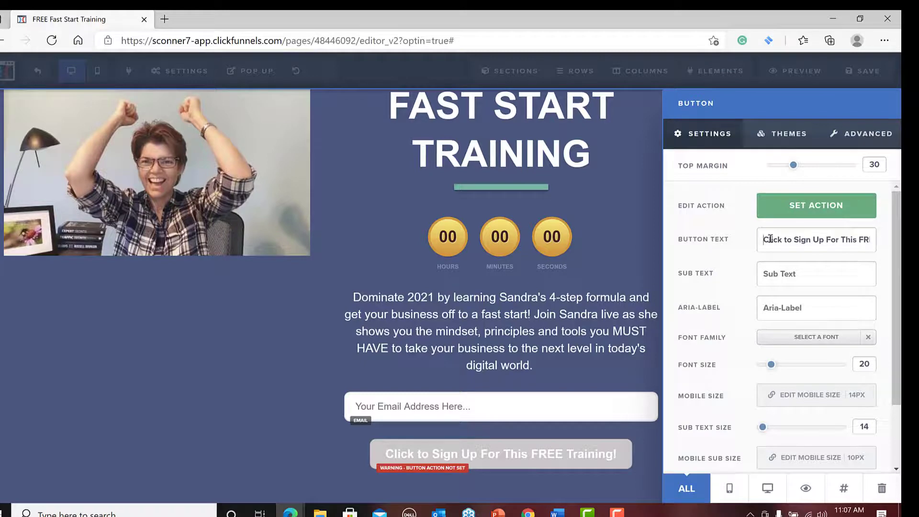
pyautogui.write('YES !')
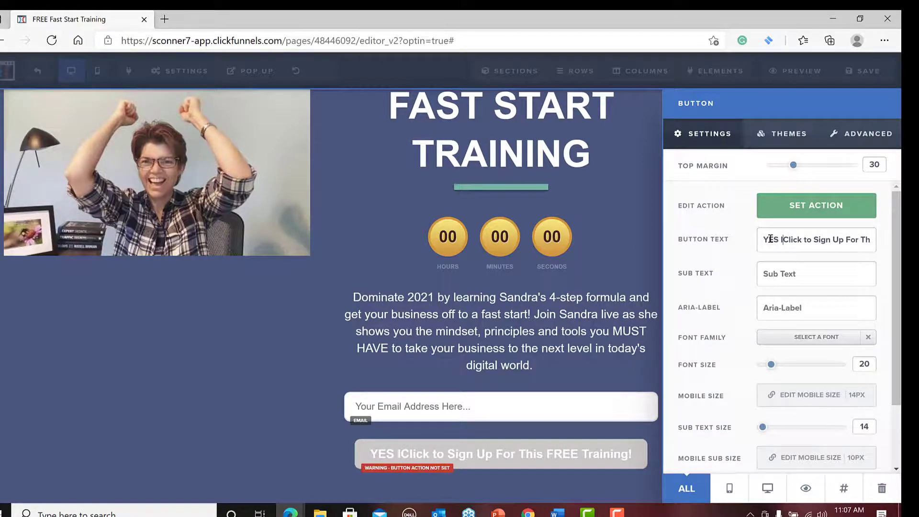
pyautogui.write(' Want')
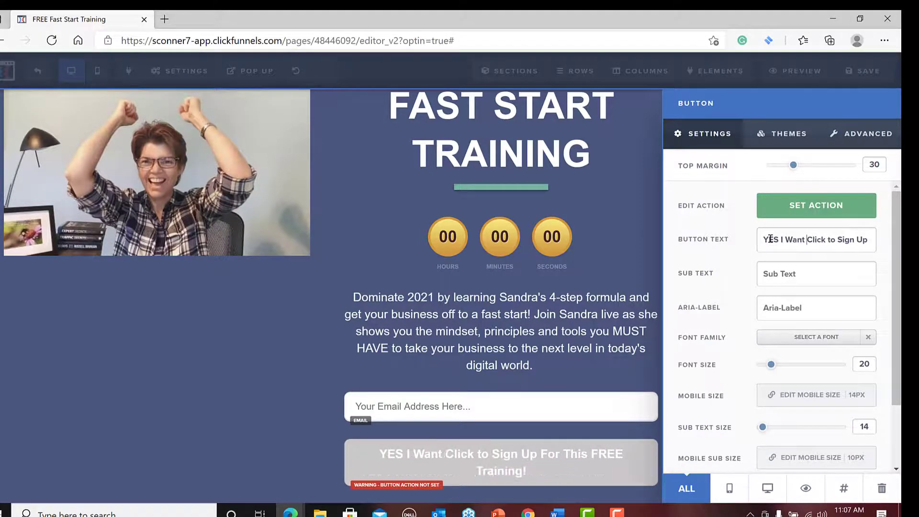
pyautogui.write(' This')
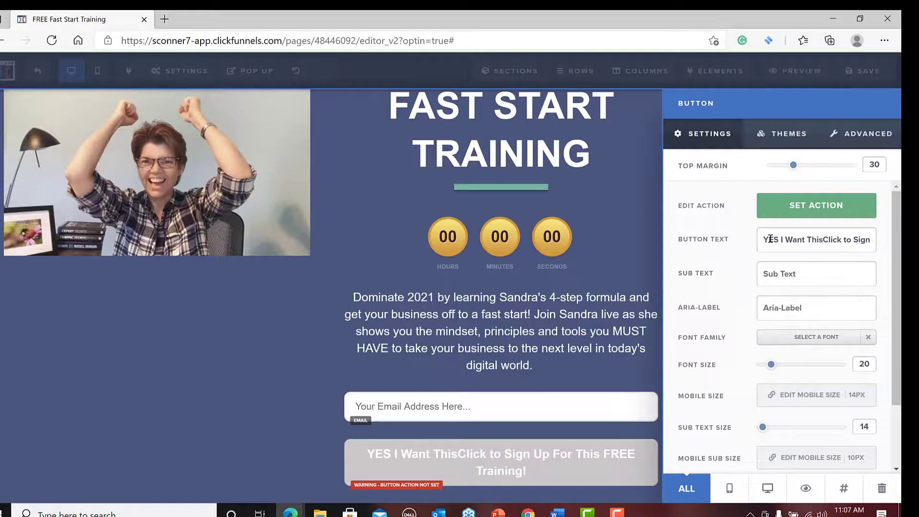
pyautogui.press('Delete')
pyautogui.press('Delete')
pyautogui.press('Delete')
pyautogui.press('Delete')
pyautogui.press('Delete')
pyautogui.press('Delete')
pyautogui.press('Delete')
pyautogui.press('Delete')
pyautogui.press('Delete')
pyautogui.press('Delete')
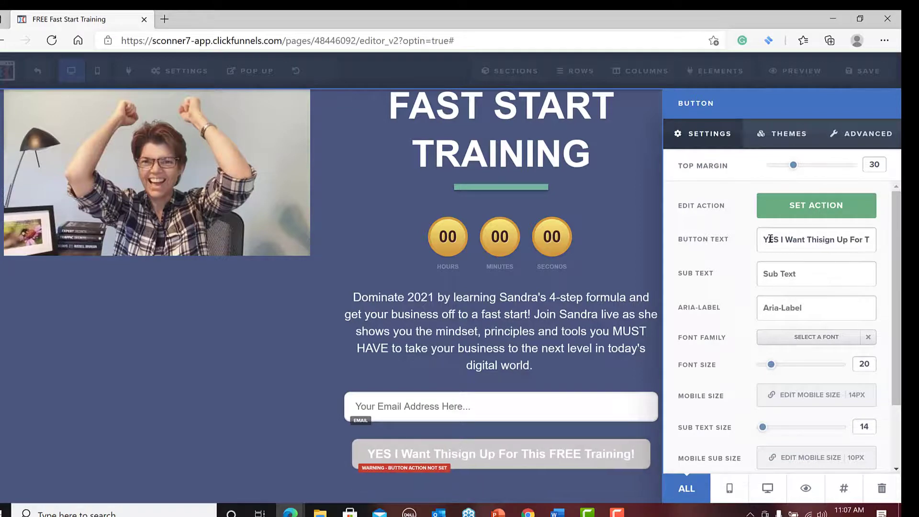
pyautogui.press('Delete')
pyautogui.press('Delete')
pyautogui.press('Delete')
pyautogui.press('Delete')
pyautogui.press('Delete')
pyautogui.press('Delete')
pyautogui.press('Delete')
pyautogui.press('Delete')
pyautogui.press('Delete')
pyautogui.press('Delete')
pyautogui.press('Delete')
pyautogui.press('Delete')
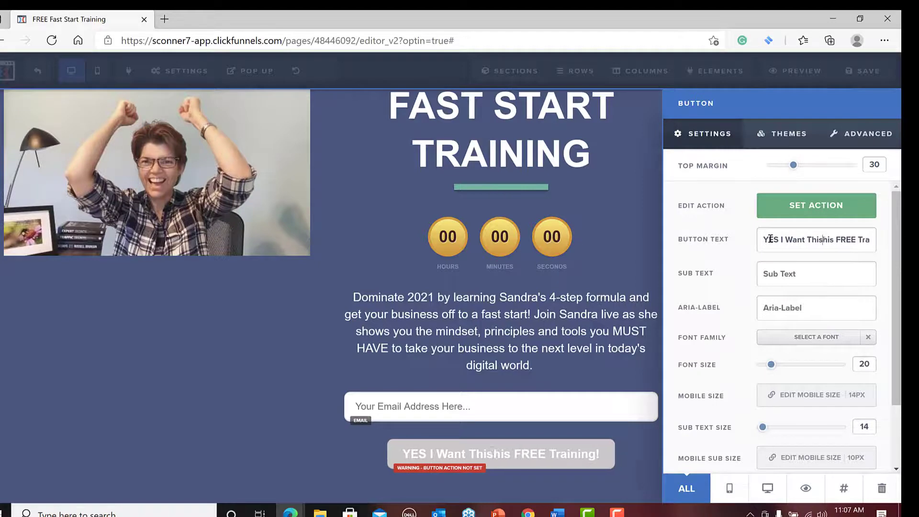
pyautogui.press('Delete')
pyautogui.press('Delete')
pyautogui.press('Delete')
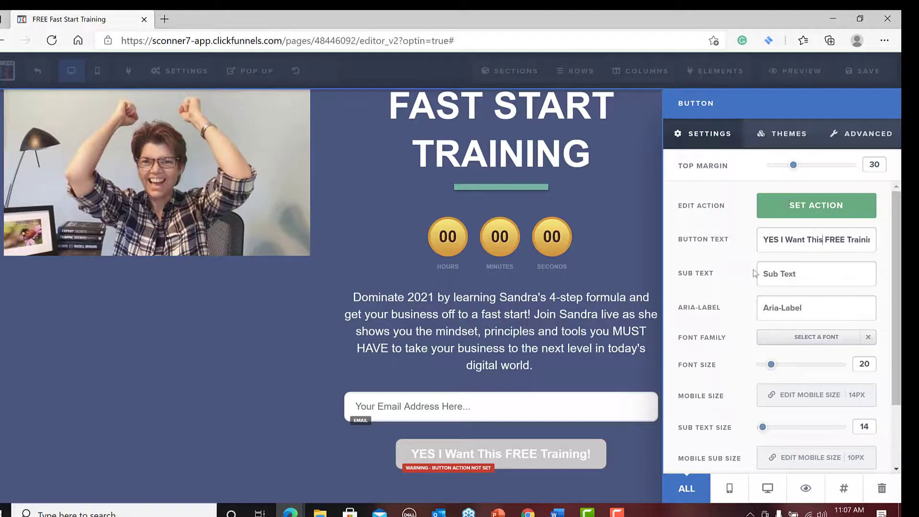
# Add a long right-pointing arrow icon in front of the sign-up button's text, filtering the icon choices by "ar".
pyautogui.scroll(-2, 726, 330)
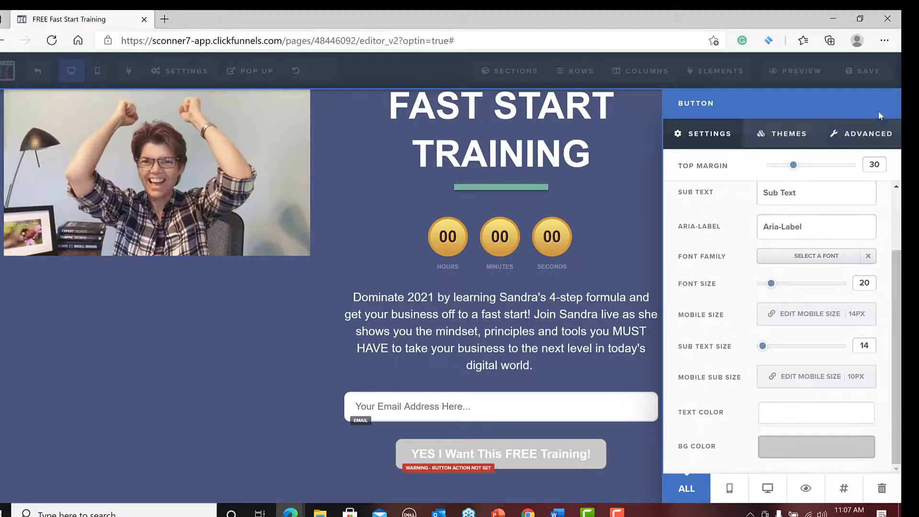
pyautogui.click(874, 137)
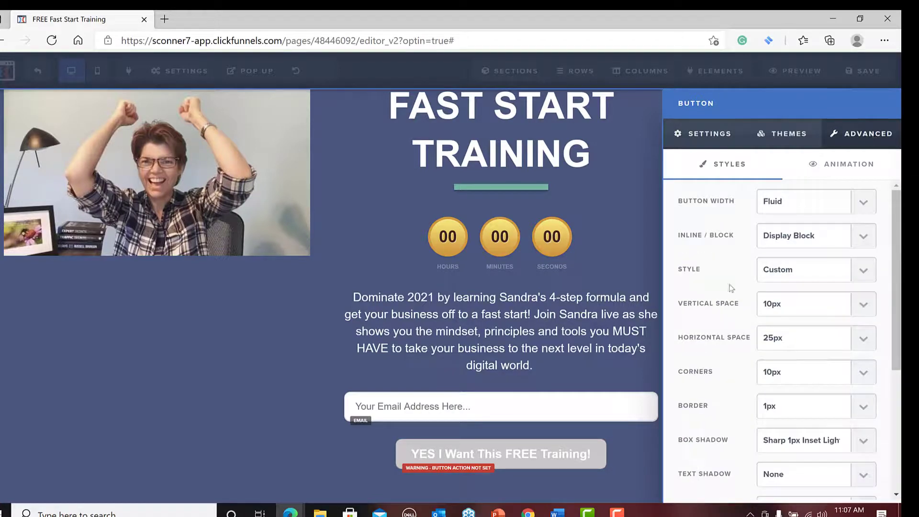
pyautogui.scroll(-4, 711, 402)
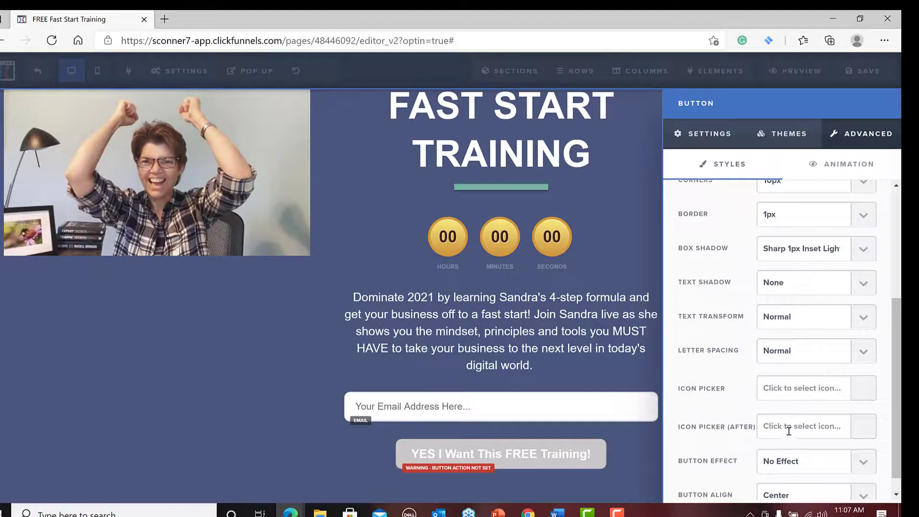
pyautogui.click(867, 395)
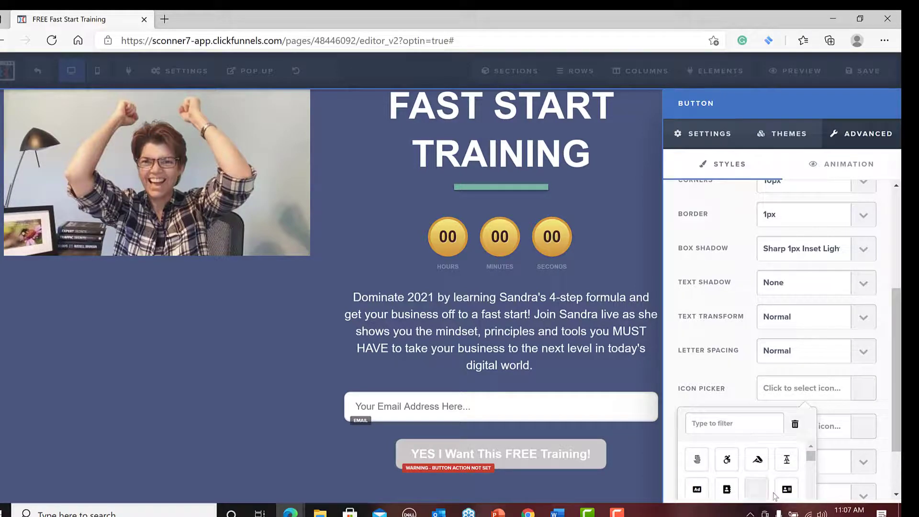
pyautogui.scroll(-2, 737, 445)
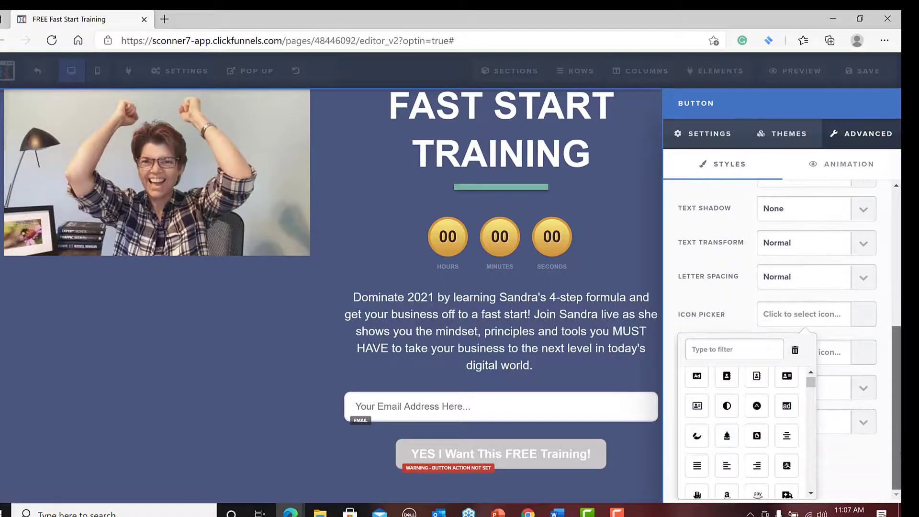
pyautogui.click(708, 444)
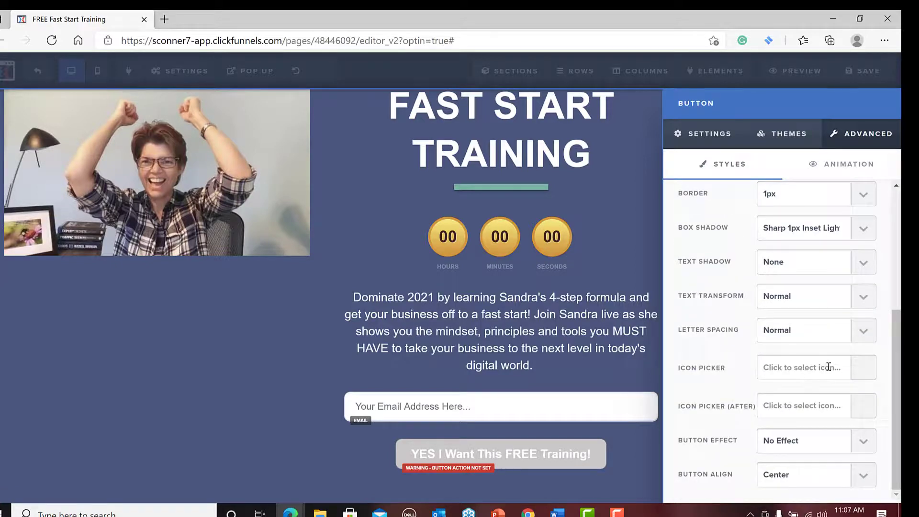
pyautogui.click(867, 368)
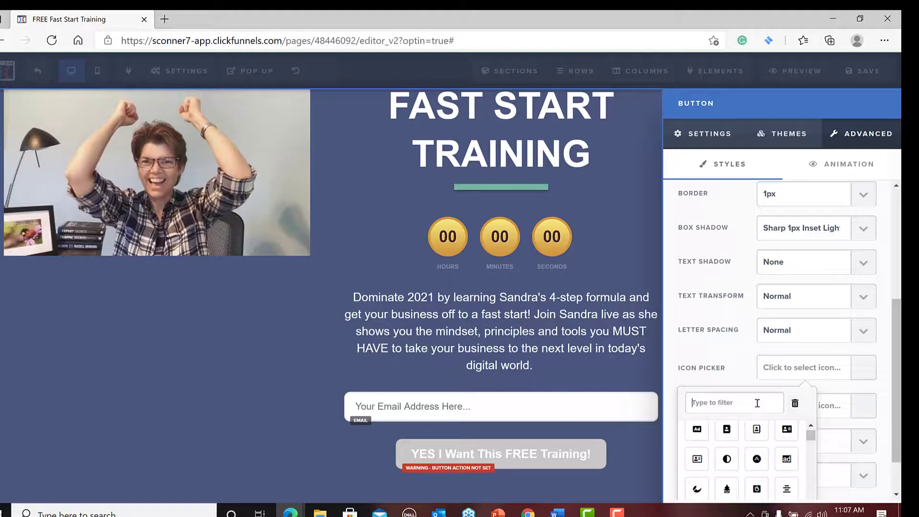
pyautogui.write('aro')
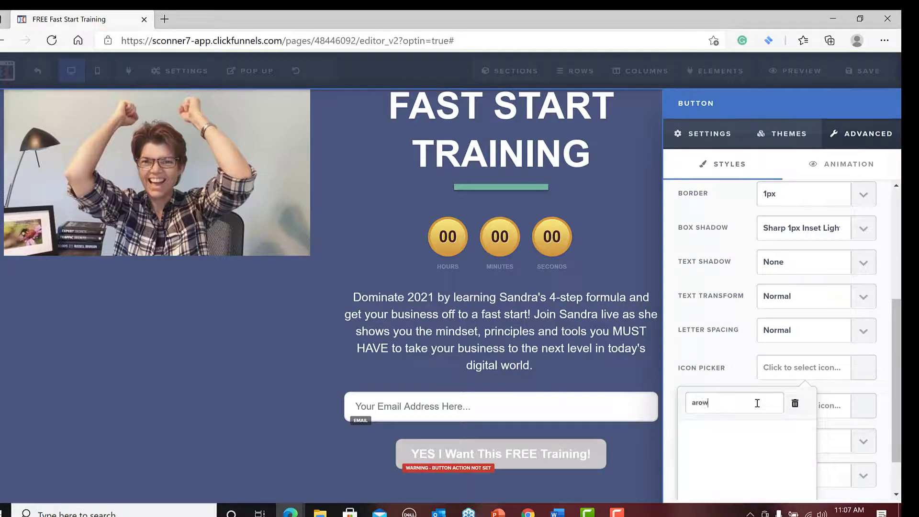
pyautogui.write('w')
pyautogui.press('BackSpace')
pyautogui.press('BackSpace')
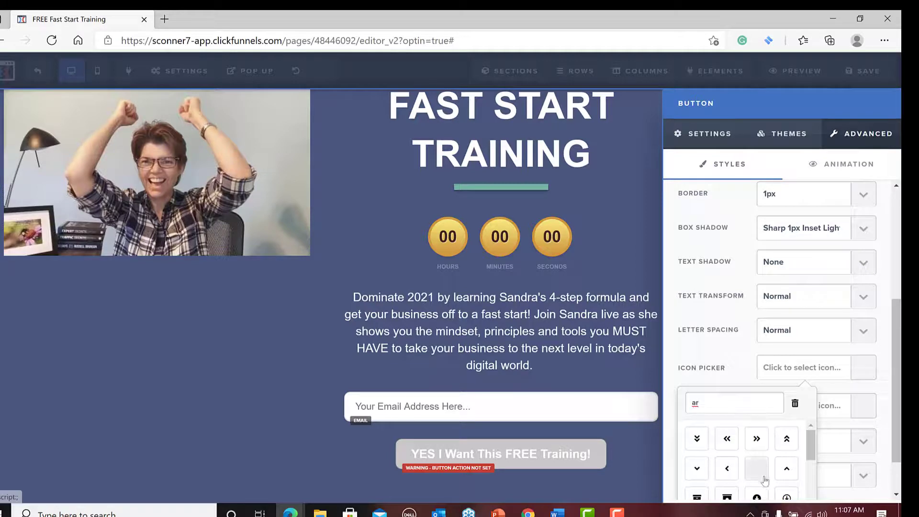
pyautogui.scroll(-1, 764, 480)
pyautogui.scroll(1, 757, 450)
pyautogui.scroll(-5, 752, 446)
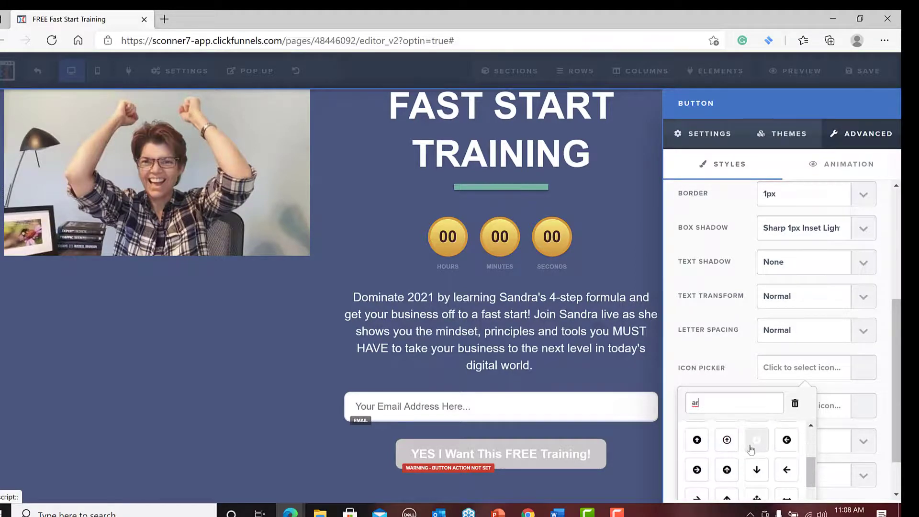
pyautogui.scroll(-3, 750, 450)
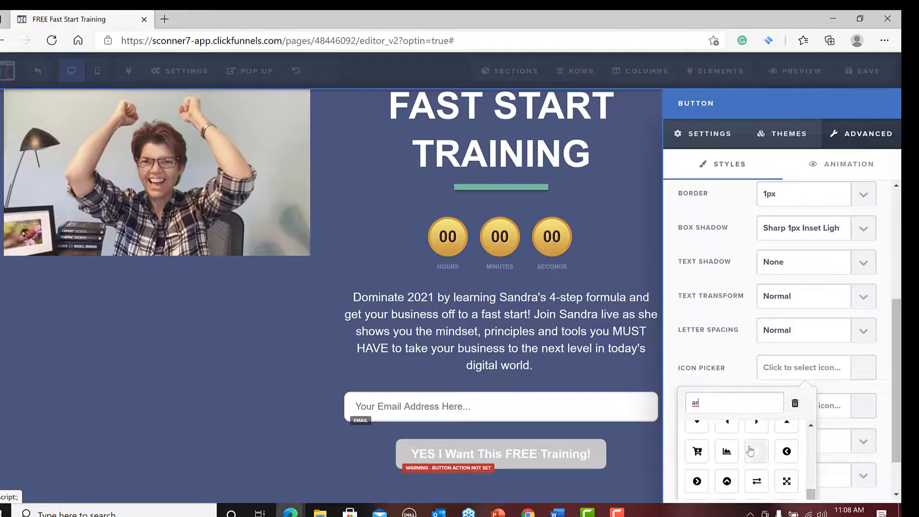
pyautogui.scroll(-2, 750, 450)
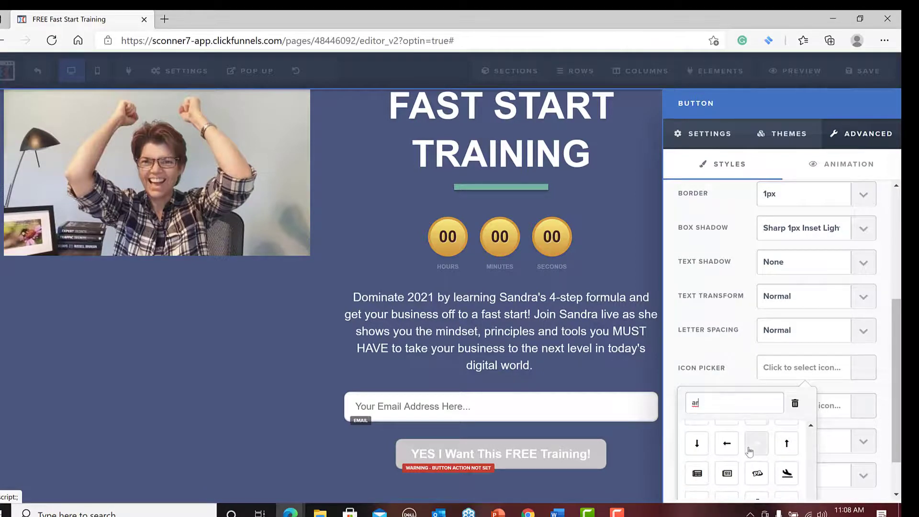
pyautogui.click(753, 453)
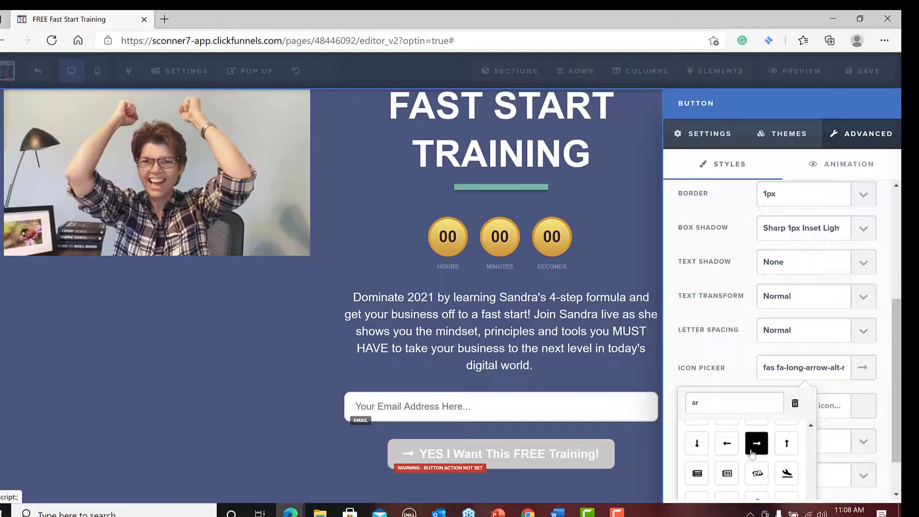
pyautogui.click(623, 484)
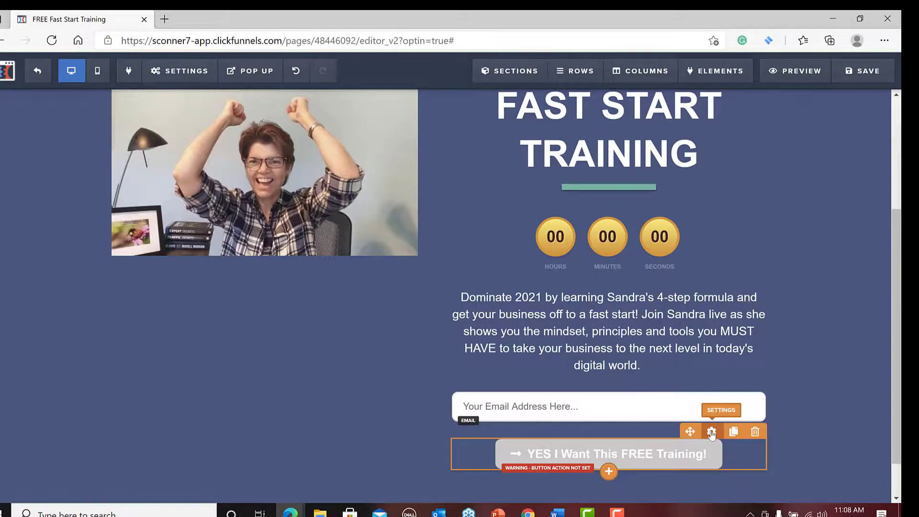
# Set the sign-up button's action to Submit Order / Submit Form and return to the page.
pyautogui.click(712, 432)
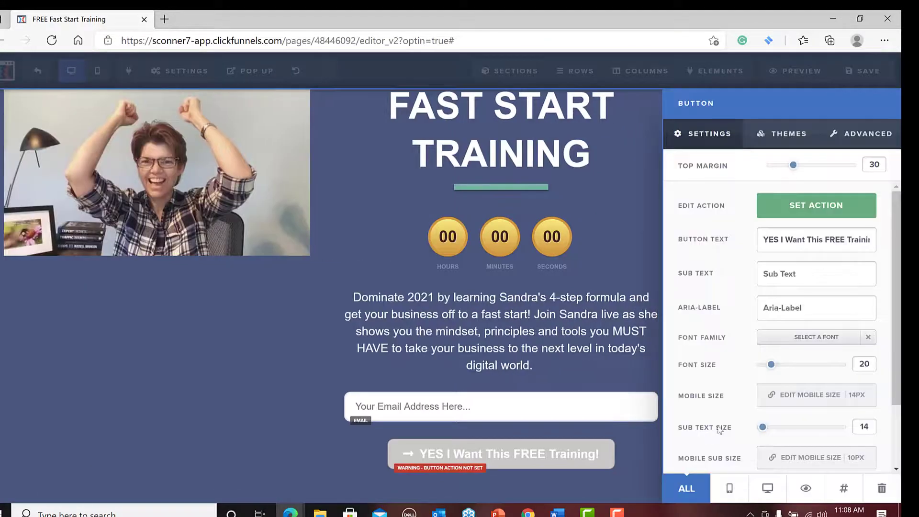
pyautogui.click(831, 208)
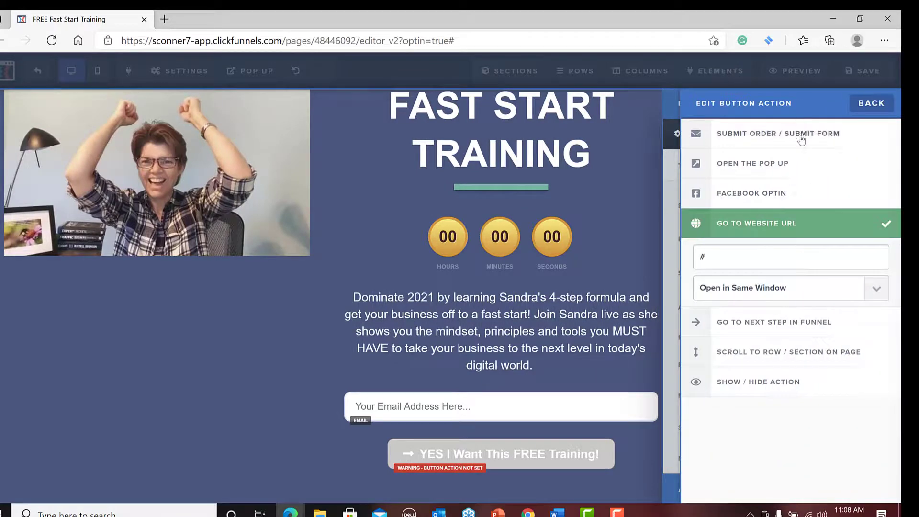
pyautogui.click(802, 139)
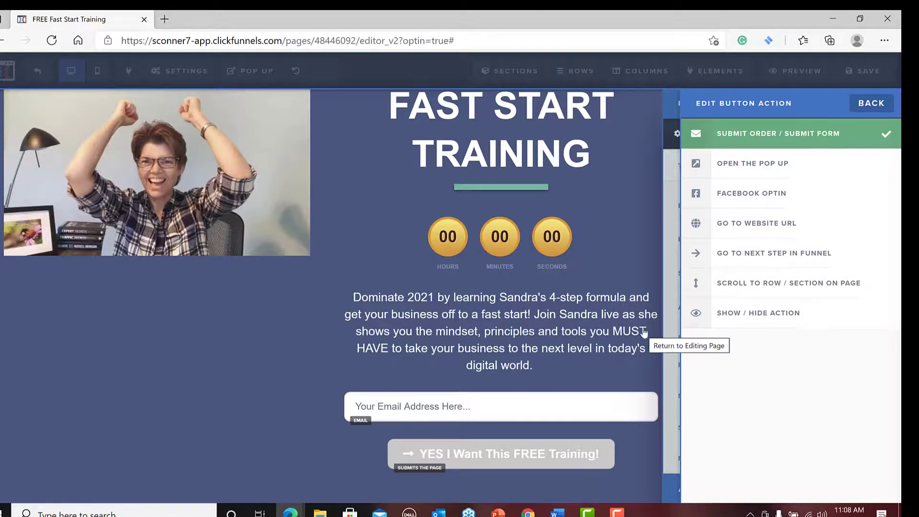
pyautogui.click(632, 259)
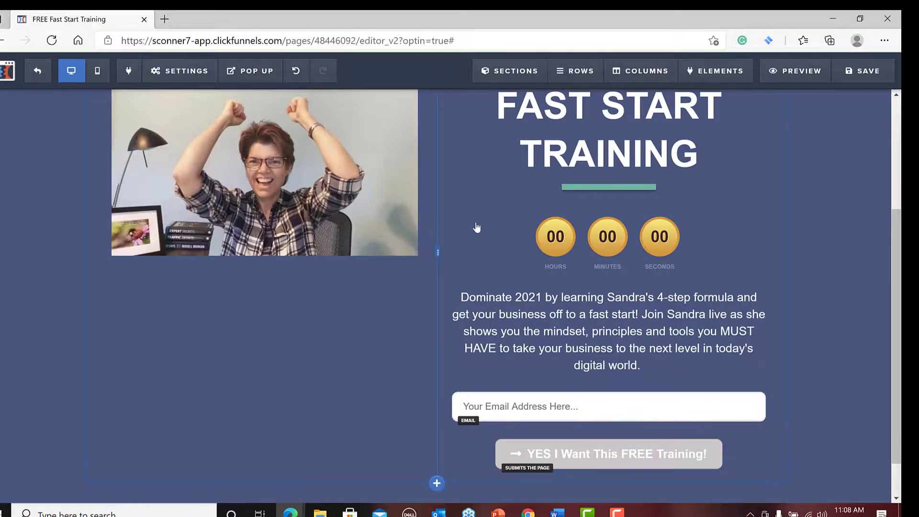
# Set the page's email integration to aweber (Aweber) with the action Integrate Existing List, and look through the lists available to add.
pyautogui.click(189, 76)
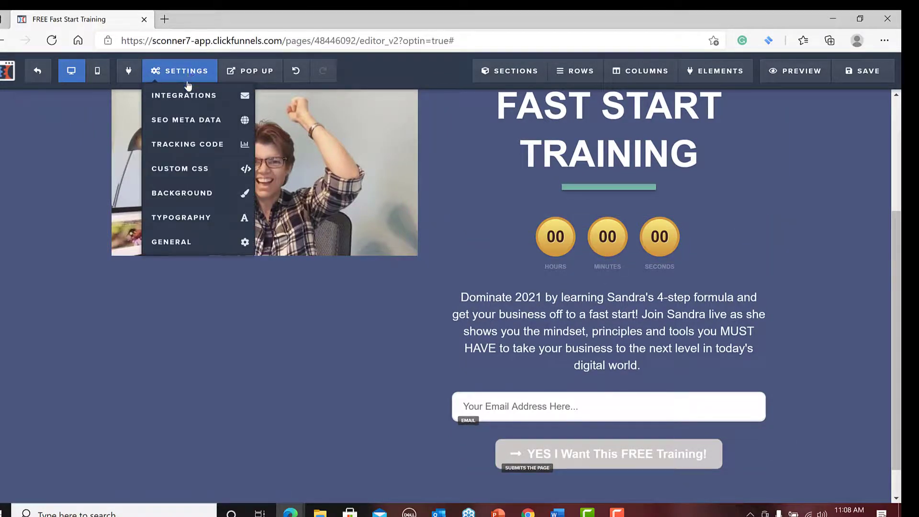
pyautogui.click(190, 98)
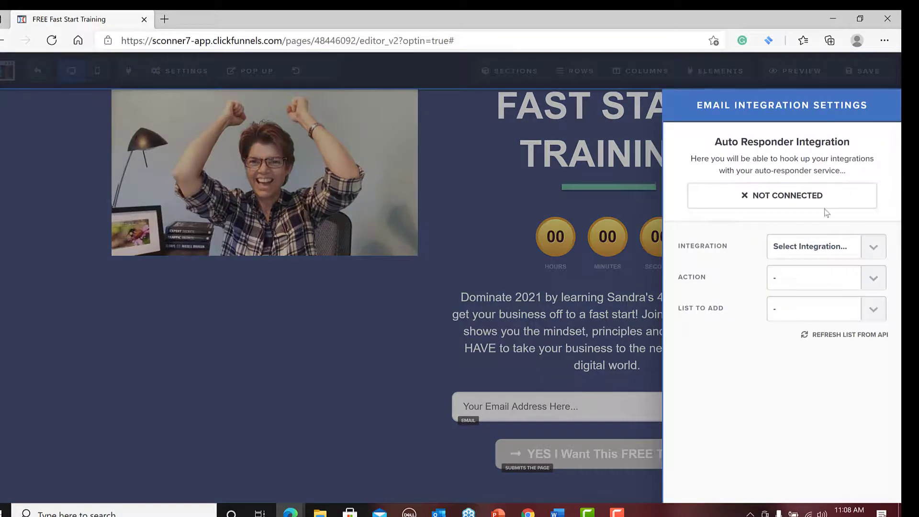
pyautogui.click(873, 248)
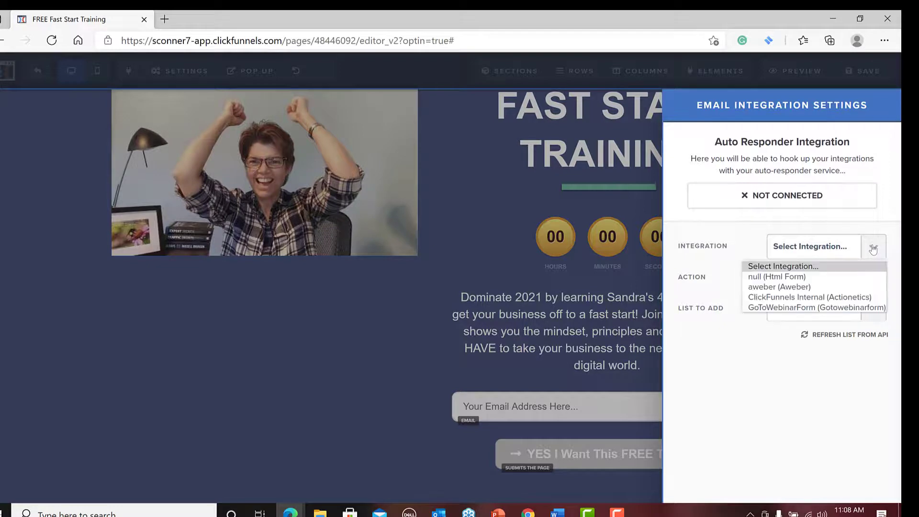
pyautogui.click(837, 288)
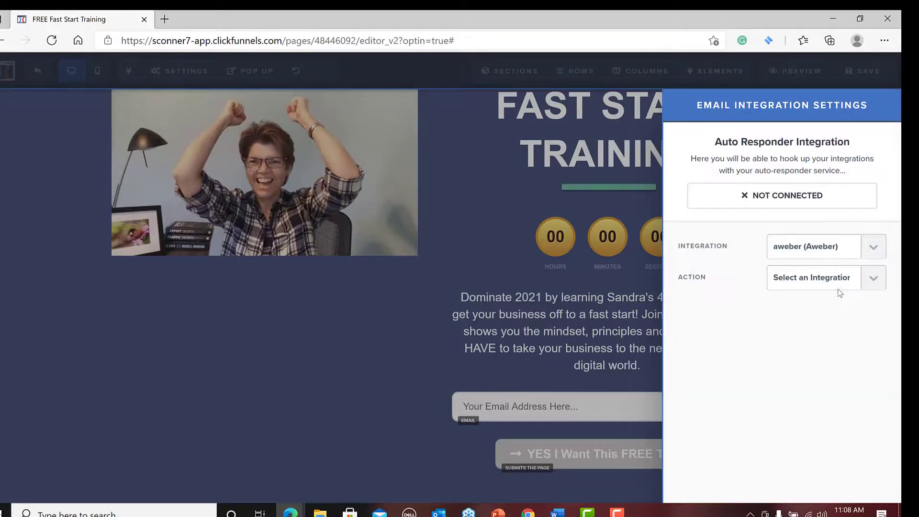
pyautogui.click(874, 279)
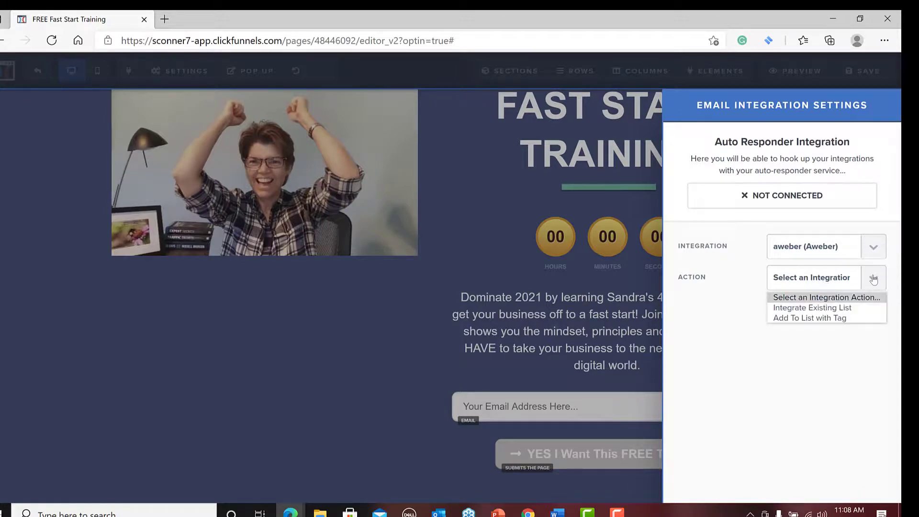
pyautogui.click(870, 308)
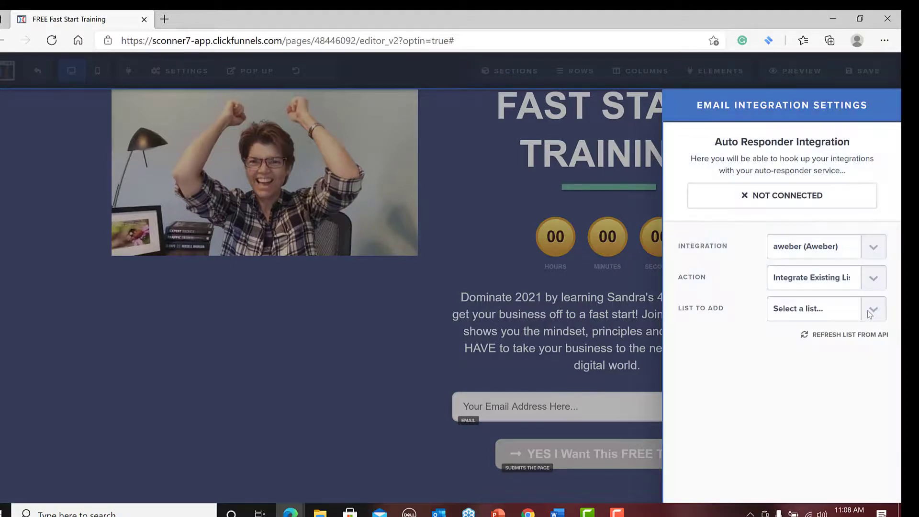
pyautogui.click(872, 313)
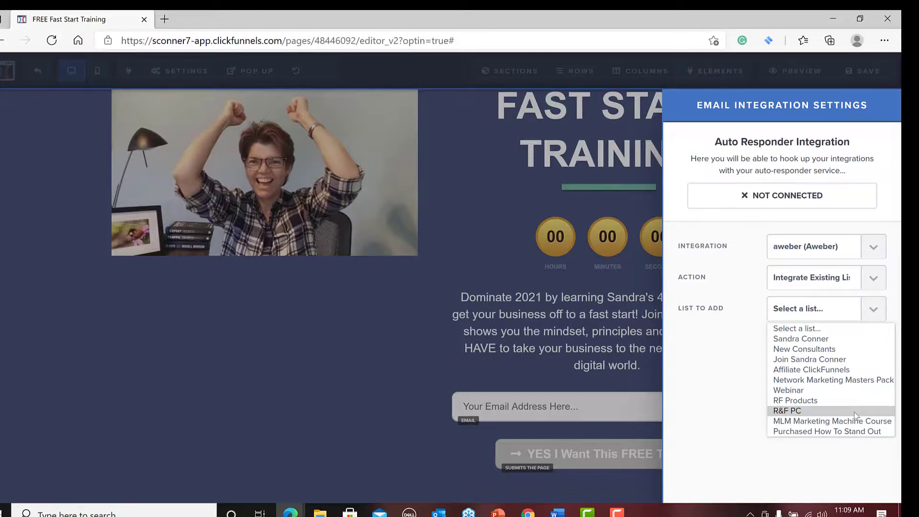
pyautogui.click(359, 329)
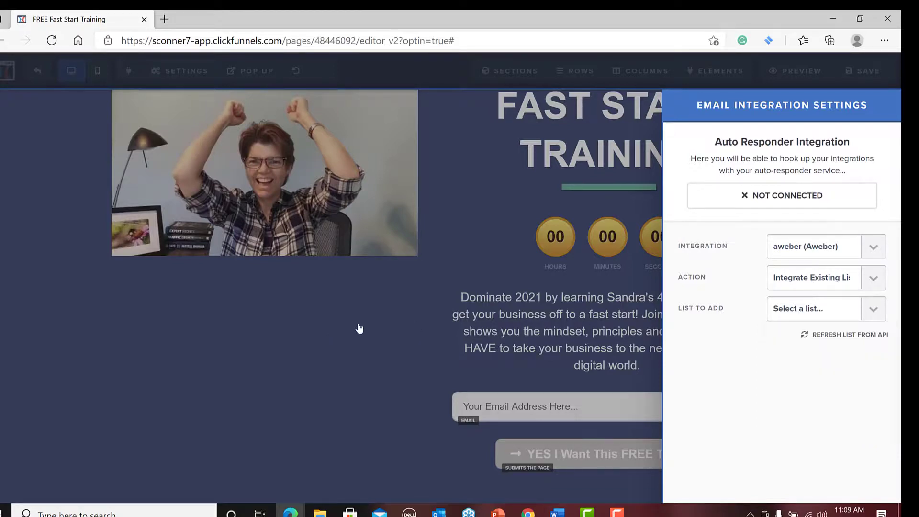
pyautogui.click(359, 328)
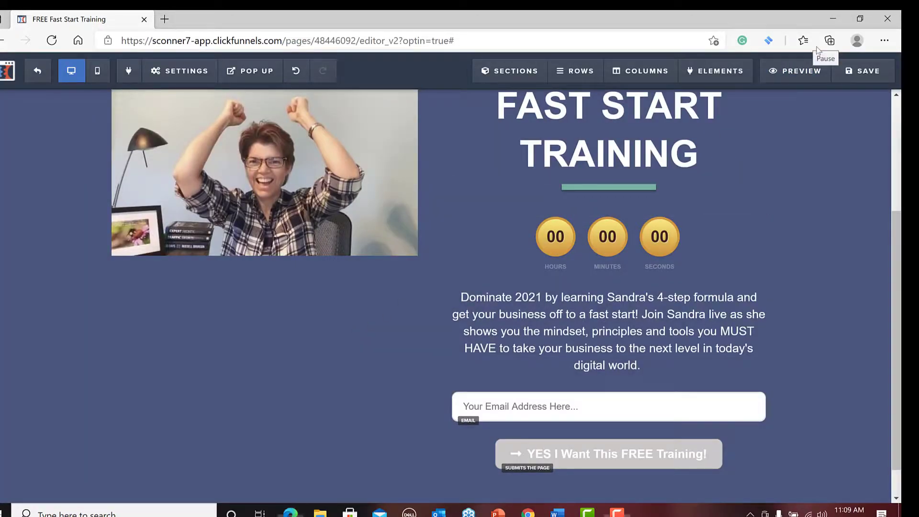
# Set the email integration's list to add to Fast Start Challenge, keeping the action Integrate Existing List, and close the settings.
pyautogui.click(818, 51)
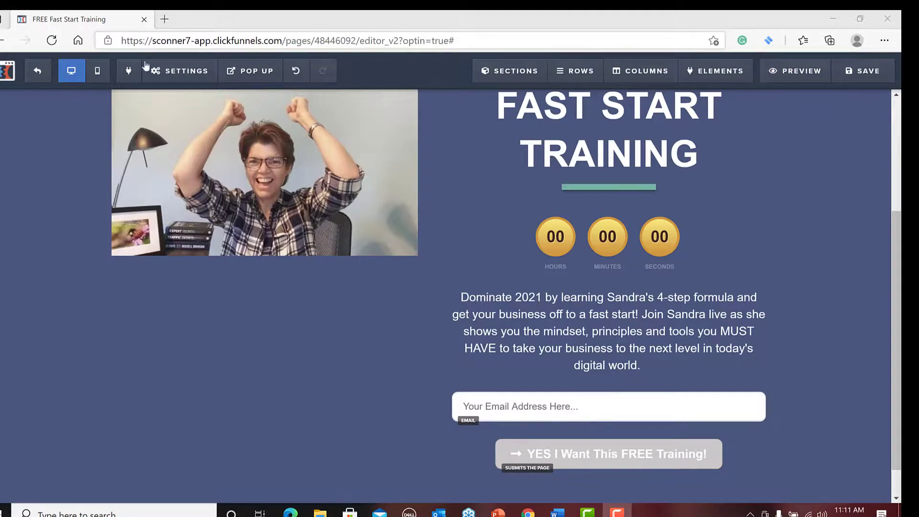
pyautogui.moveTo(158, 71)
pyautogui.click(192, 99)
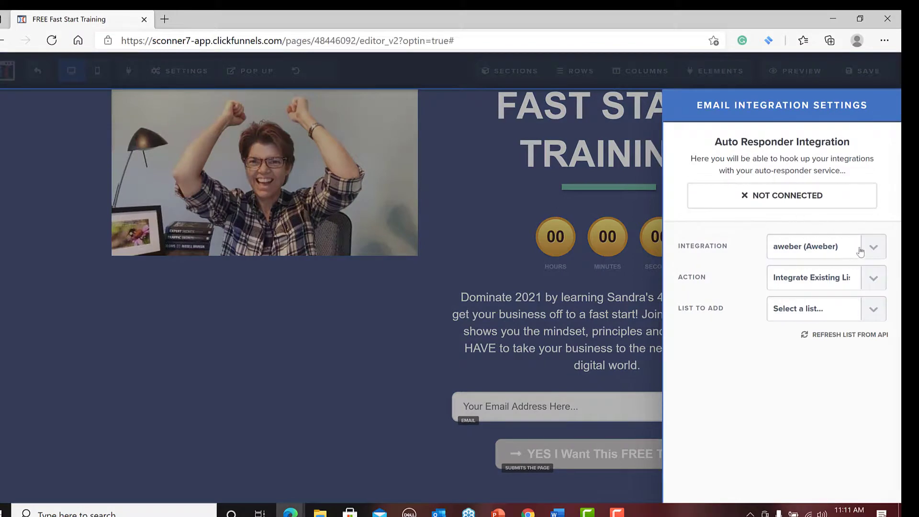
pyautogui.click(873, 282)
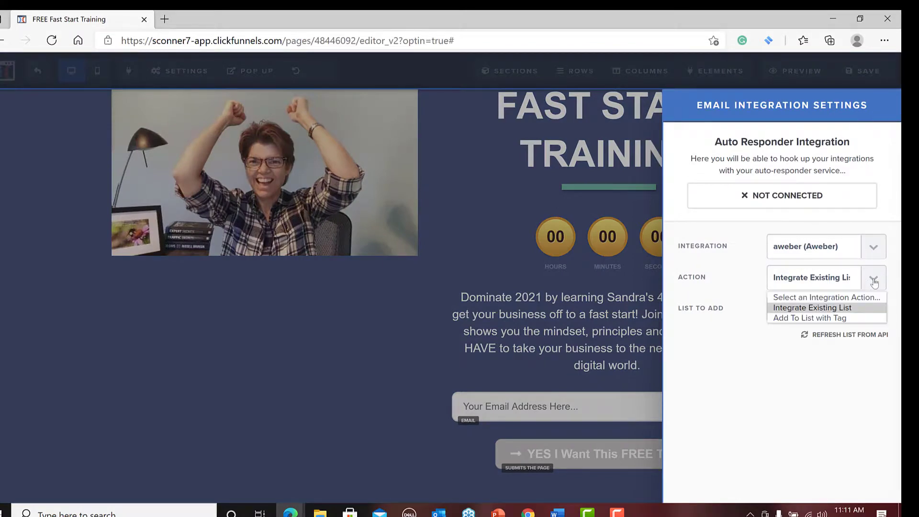
pyautogui.click(827, 337)
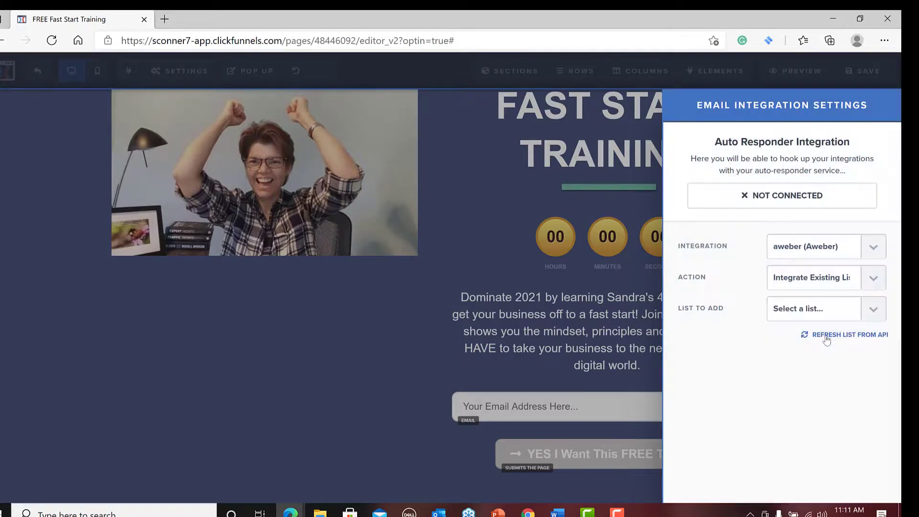
pyautogui.click(875, 311)
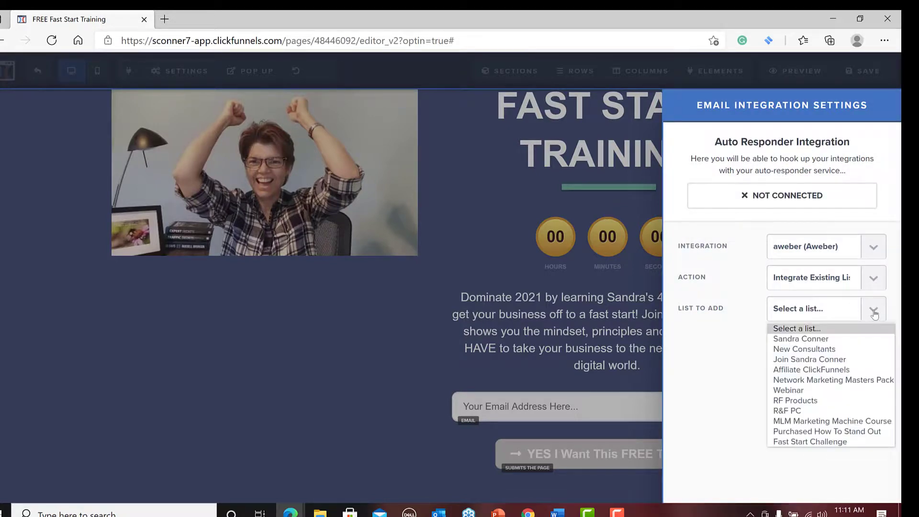
pyautogui.click(817, 442)
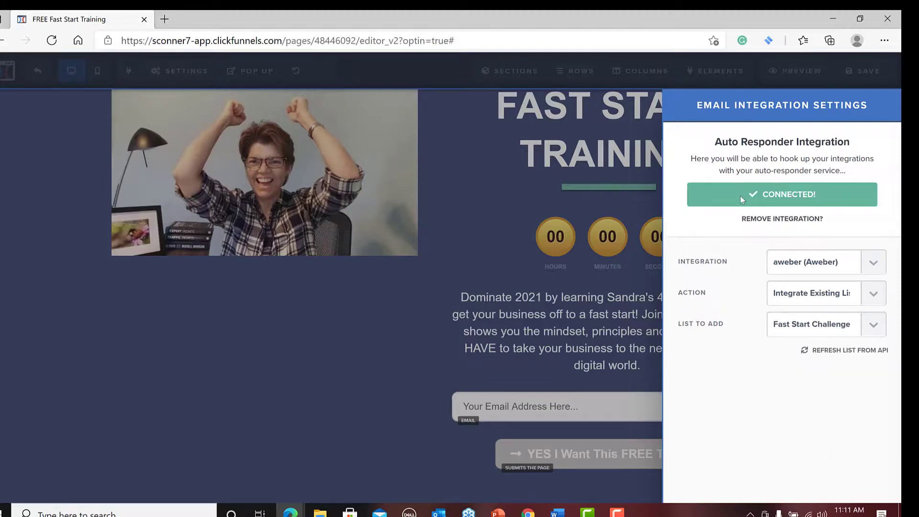
pyautogui.click(452, 273)
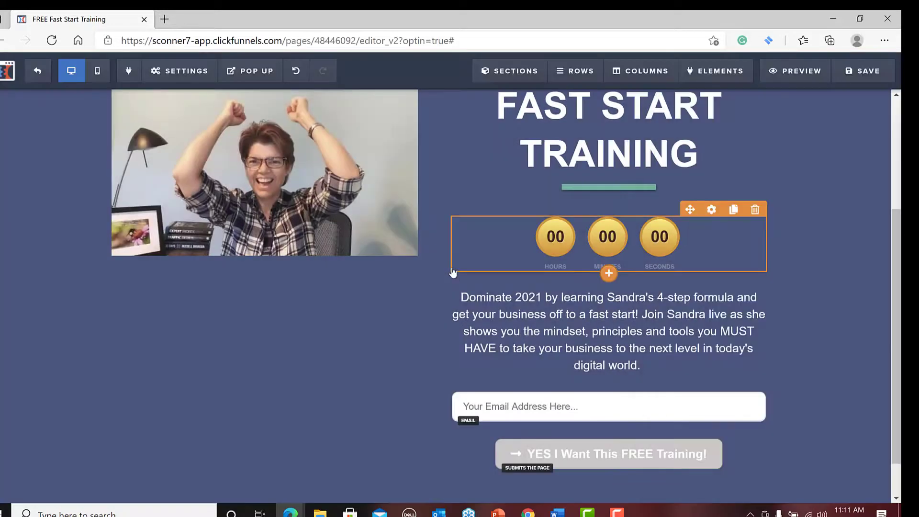
# Save the page, open a preview of it and return to the editor.
pyautogui.click(870, 81)
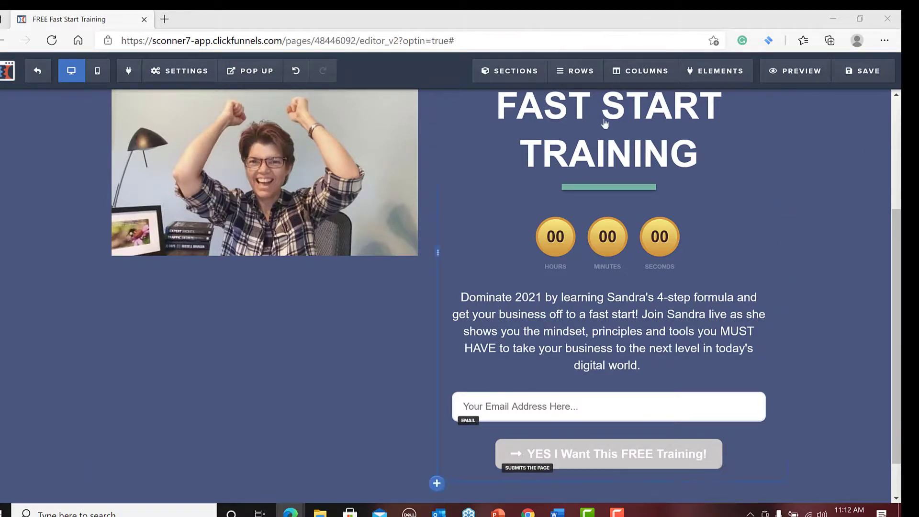
pyautogui.click(798, 73)
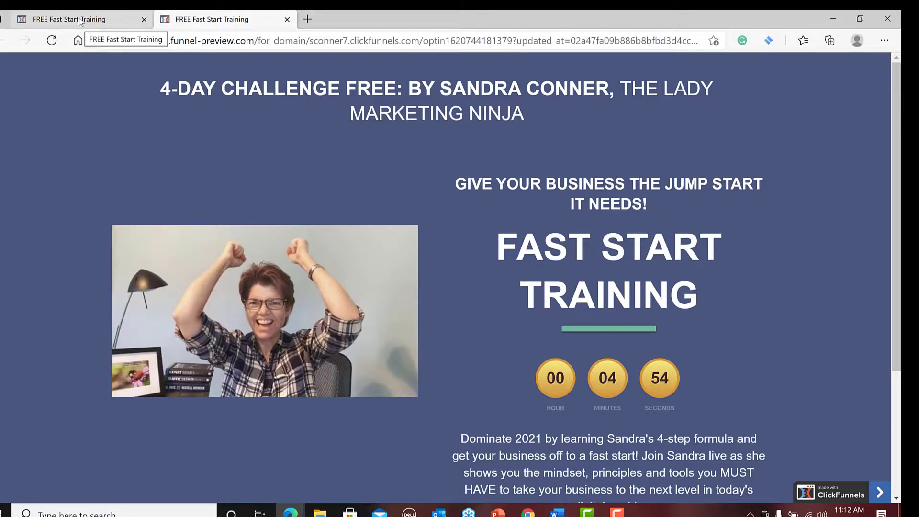
pyautogui.click(95, 19)
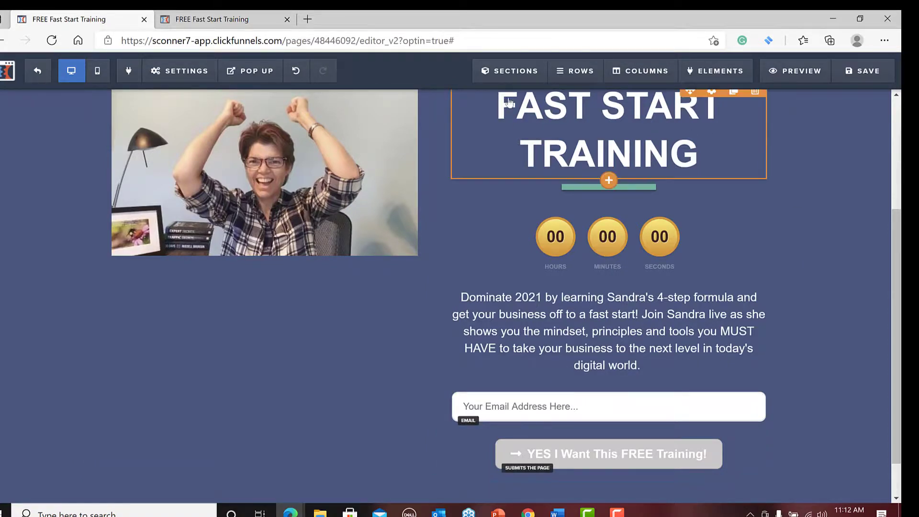
# Look at the save-as-template option of the headline section and at the list for managing the page's sections.
pyautogui.moveTo(517, 72)
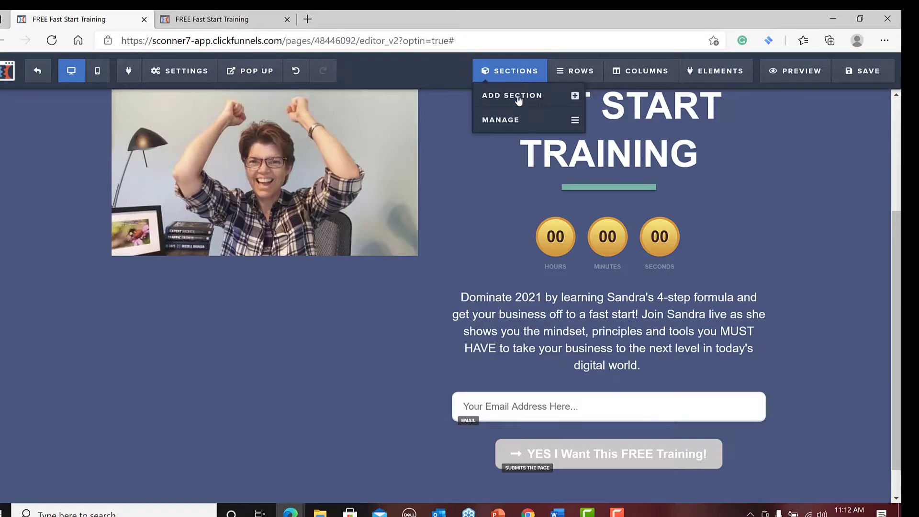
pyautogui.scroll(4, 675, 424)
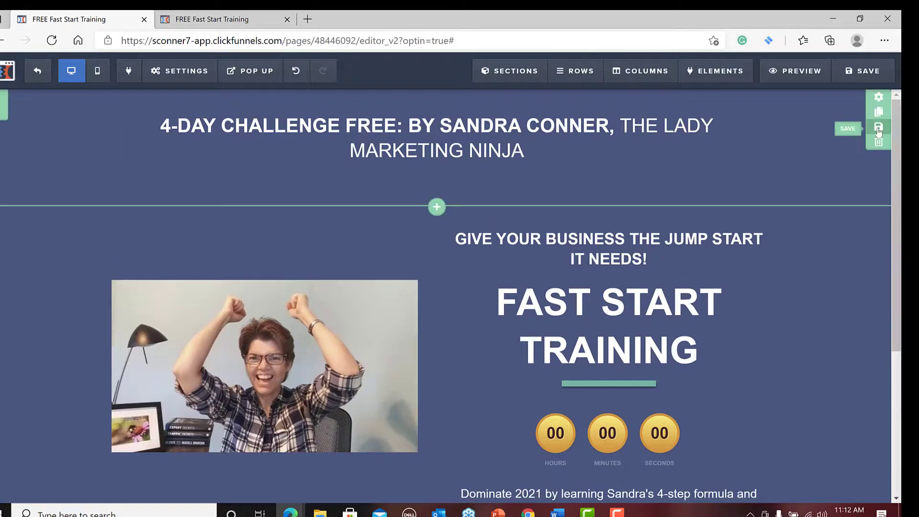
pyautogui.click(879, 128)
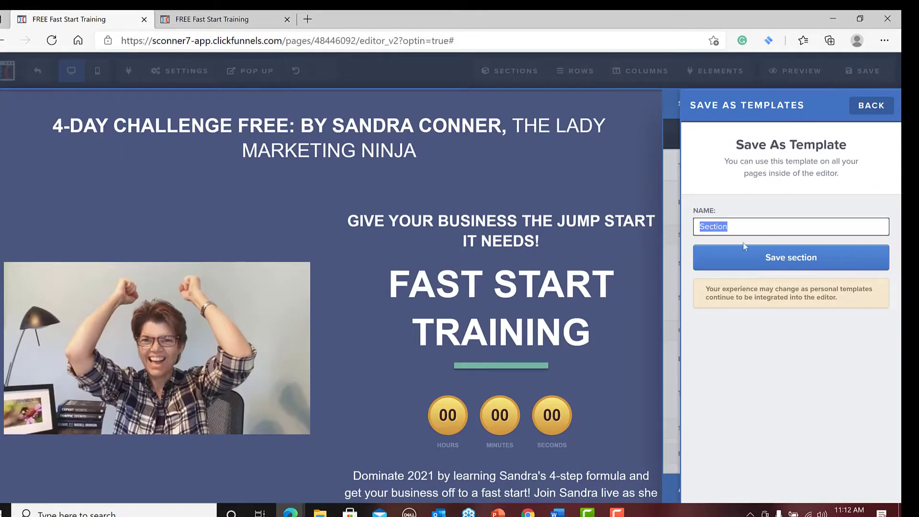
pyautogui.click(608, 179)
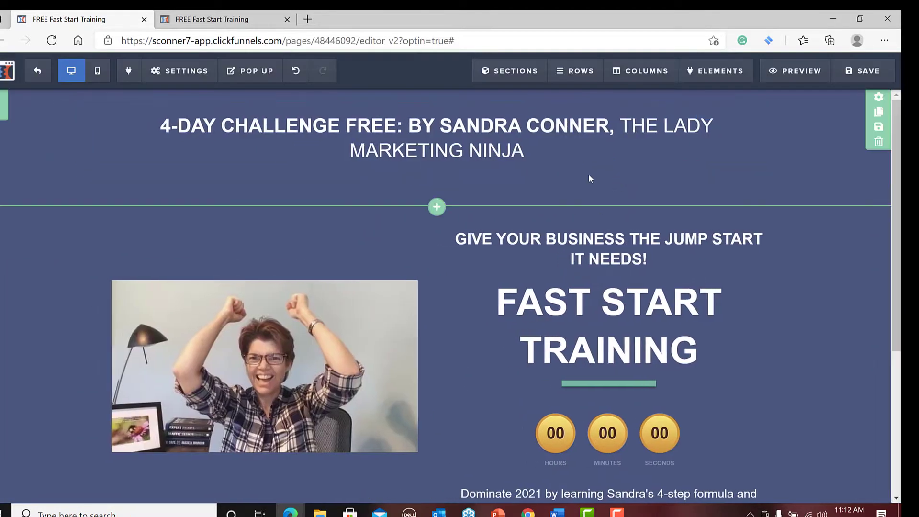
pyautogui.click(511, 72)
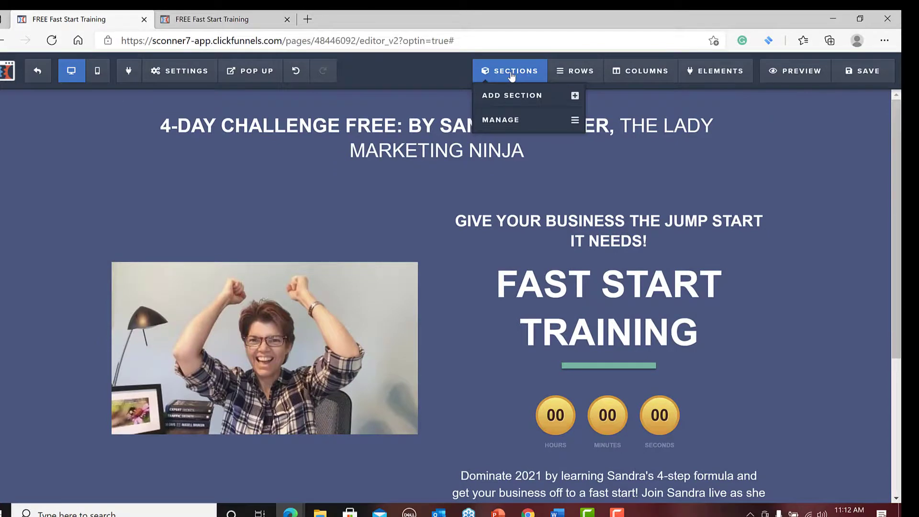
pyautogui.click(501, 124)
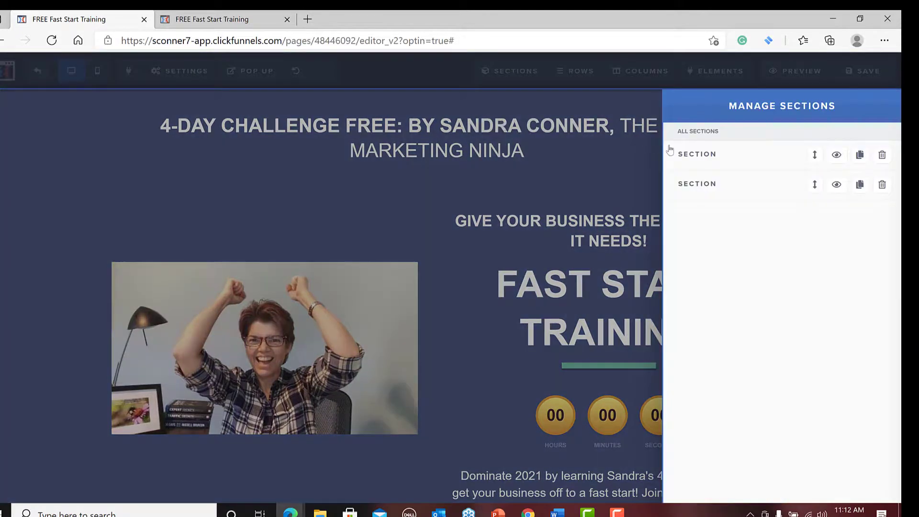
pyautogui.click(604, 160)
# Add the saved LEGAL section as a footer at the very end of the page, below the sign-up section.
pyautogui.moveTo(495, 72)
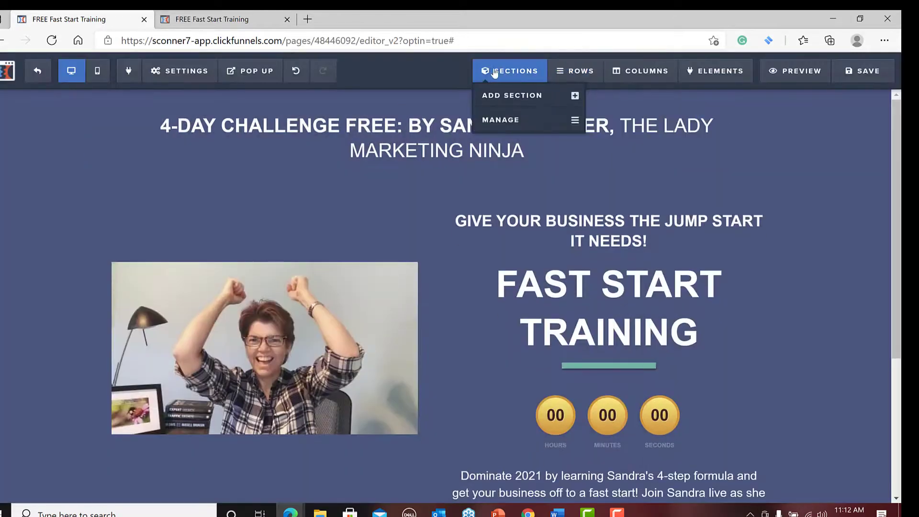
pyautogui.click(512, 98)
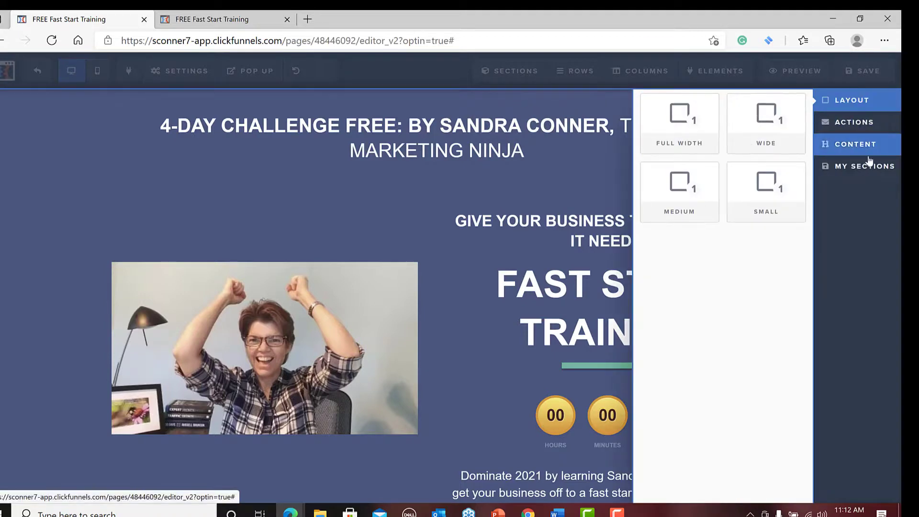
pyautogui.click(874, 170)
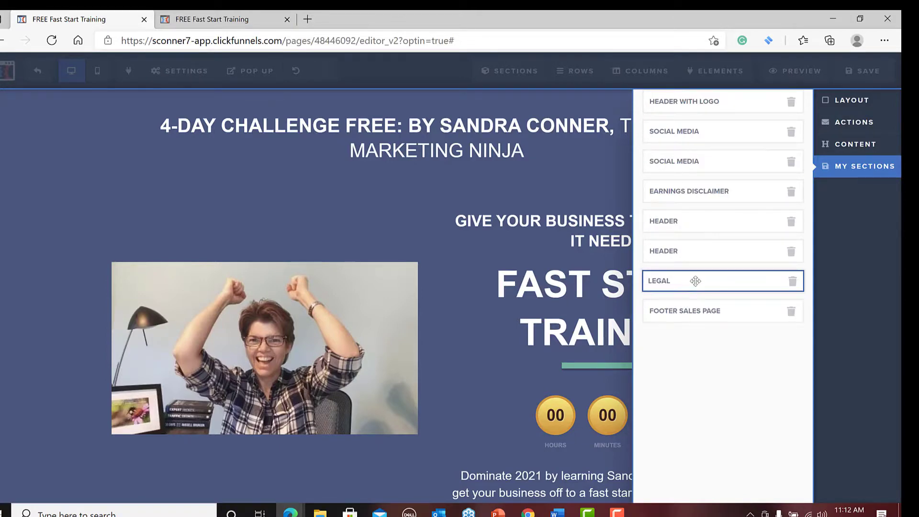
pyautogui.moveTo(696, 281); pyautogui.dragTo(503, 296)
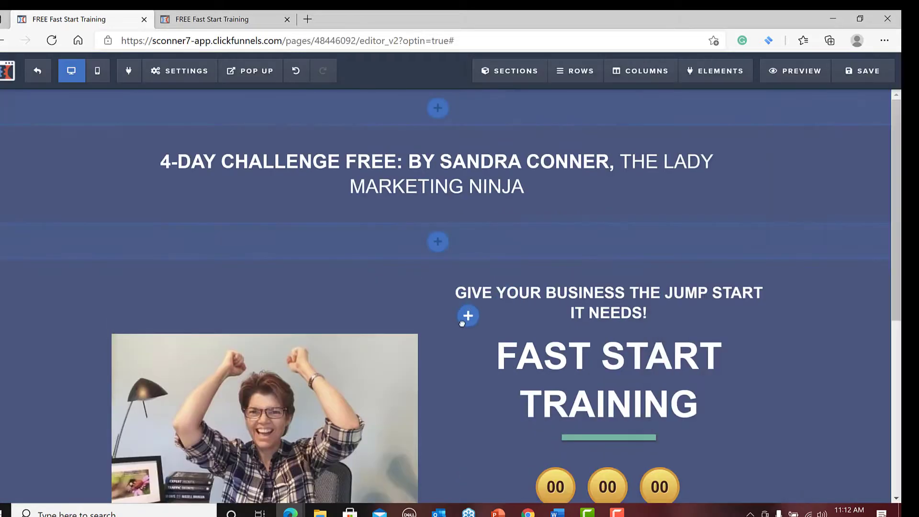
pyautogui.scroll(-4, 471, 407)
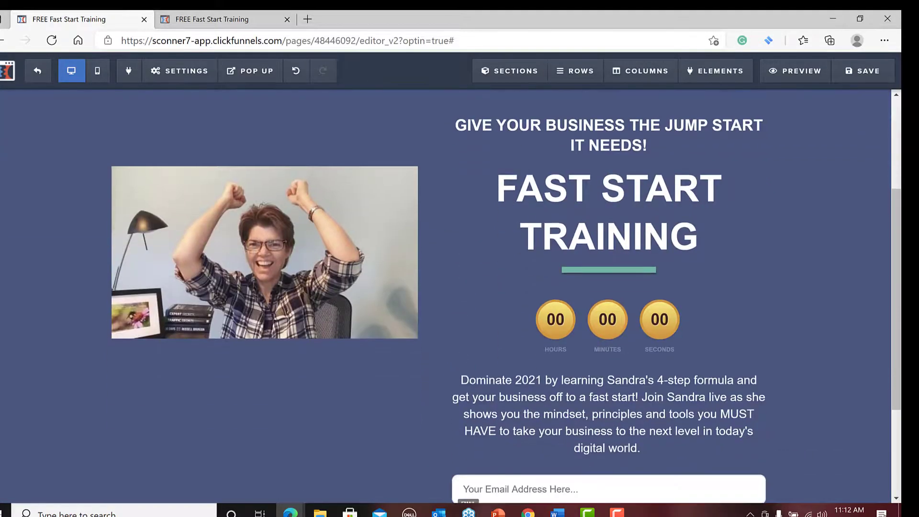
pyautogui.scroll(-3, 422, 460)
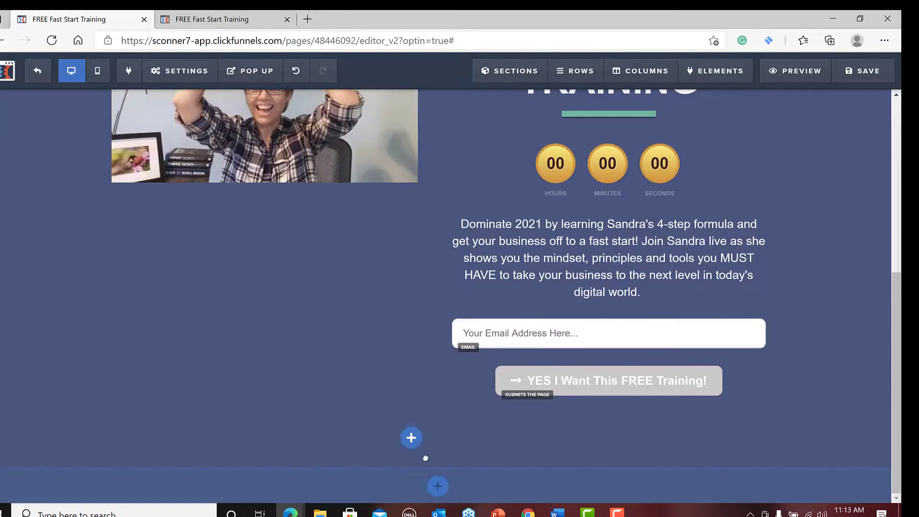
pyautogui.moveTo(447, 489); pyautogui.dragTo(446, 485)
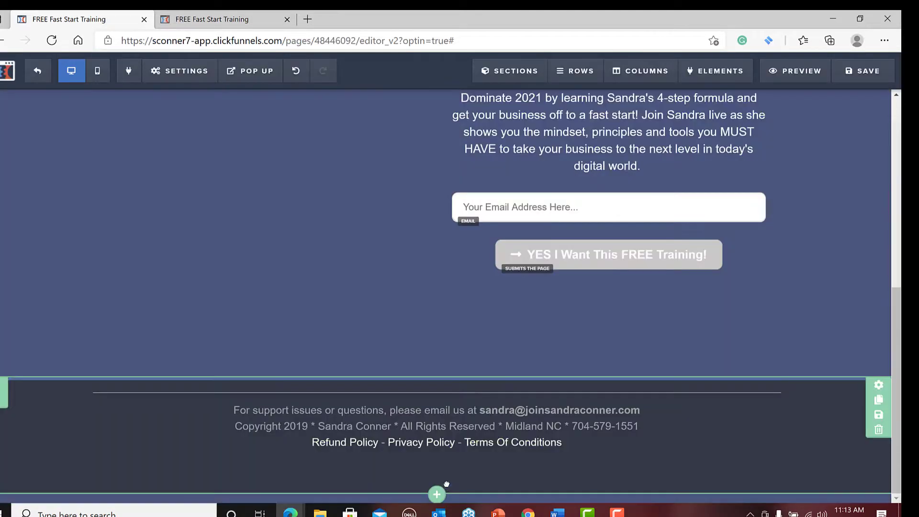
# Delete the phone number from the end of the footer's copyright line and save the page.
pyautogui.click(645, 425)
pyautogui.press('BackSpace')
pyautogui.press('BackSpace')
pyautogui.press('BackSpace')
pyautogui.press('BackSpace')
pyautogui.press('BackSpace')
pyautogui.press('BackSpace')
pyautogui.press('BackSpace')
pyautogui.press('BackSpace')
pyautogui.press('BackSpace')
pyautogui.press('BackSpace')
pyautogui.press('BackSpace')
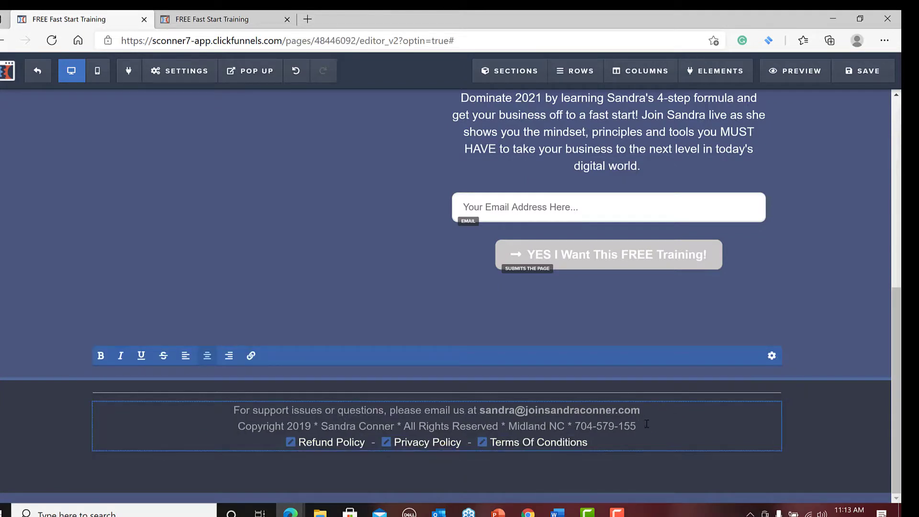
pyautogui.press('BackSpace')
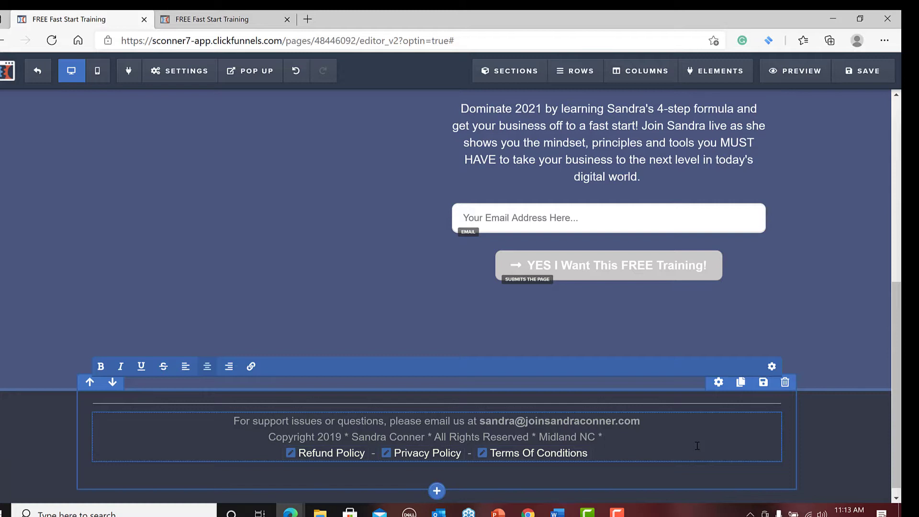
pyautogui.click(799, 313)
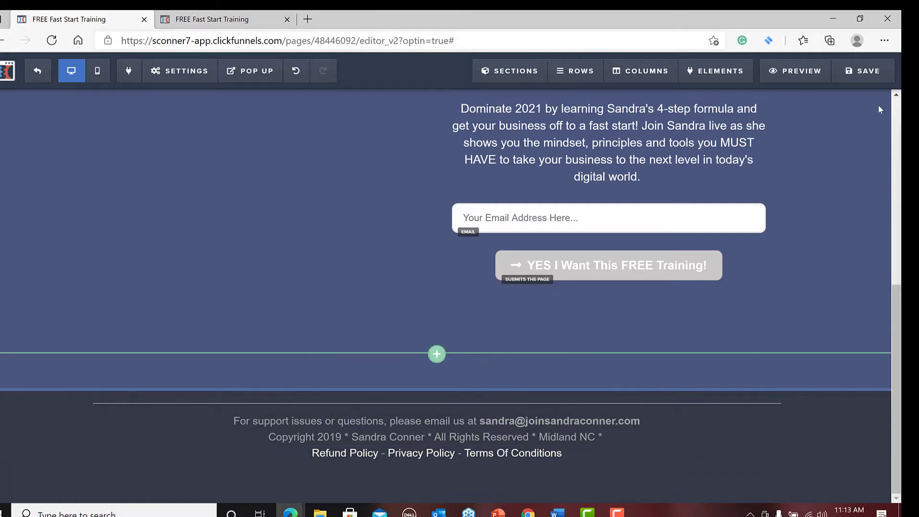
pyautogui.click(874, 73)
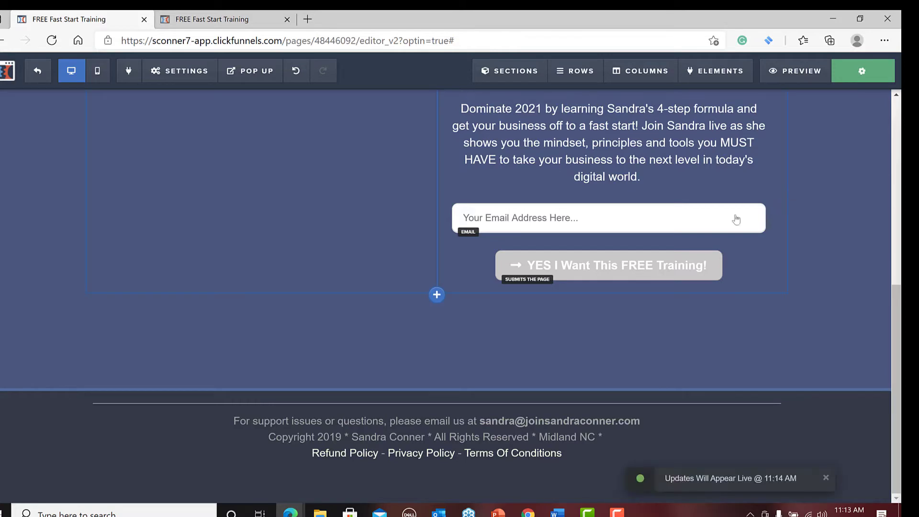
# Preview the page, examine it from the headline to the sign-up button, and return to the editor.
pyautogui.scroll(8, 621, 238)
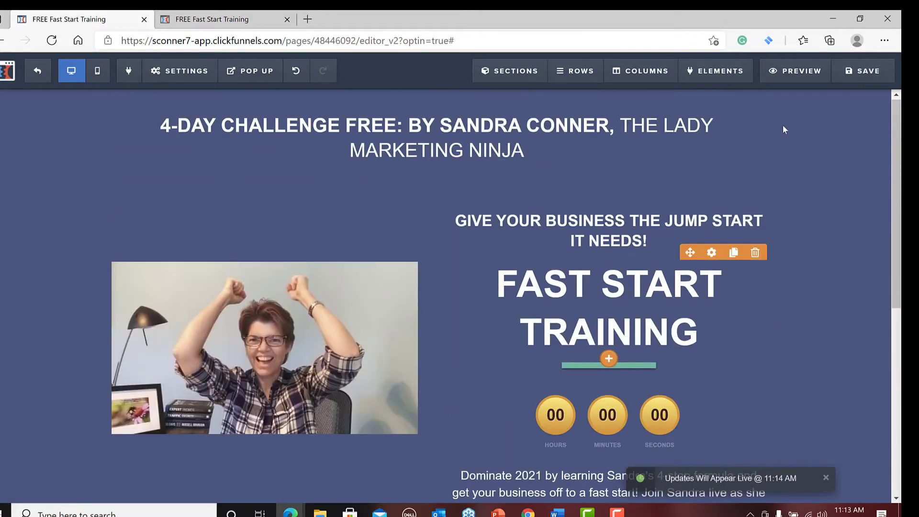
pyautogui.click(799, 73)
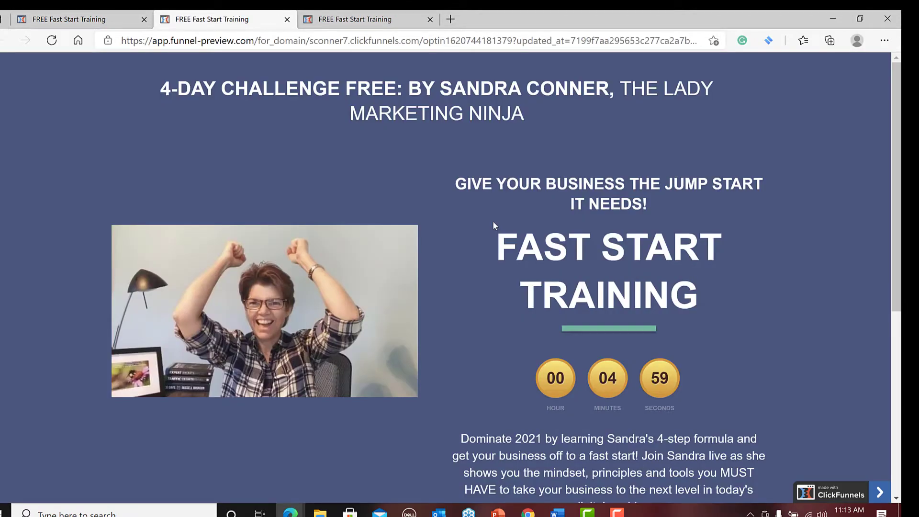
pyautogui.scroll(-7, 531, 154)
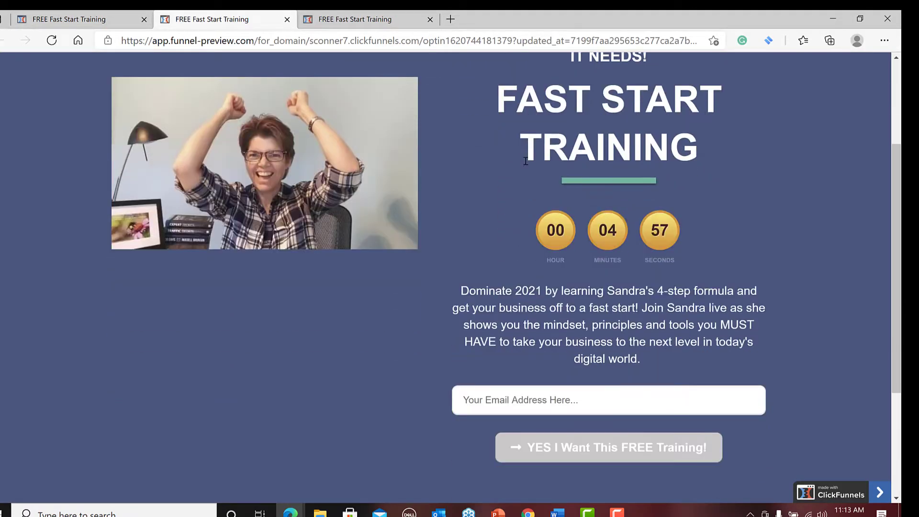
pyautogui.scroll(7, 521, 166)
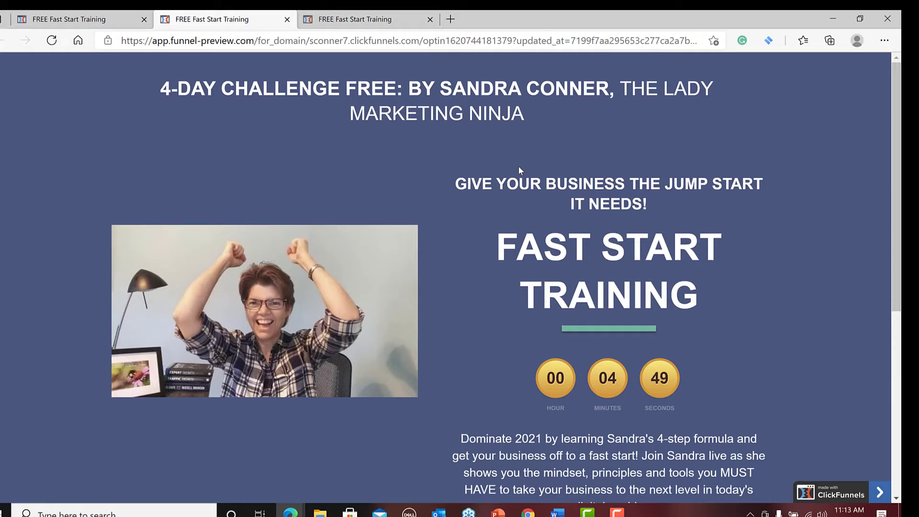
pyautogui.scroll(-4, 518, 166)
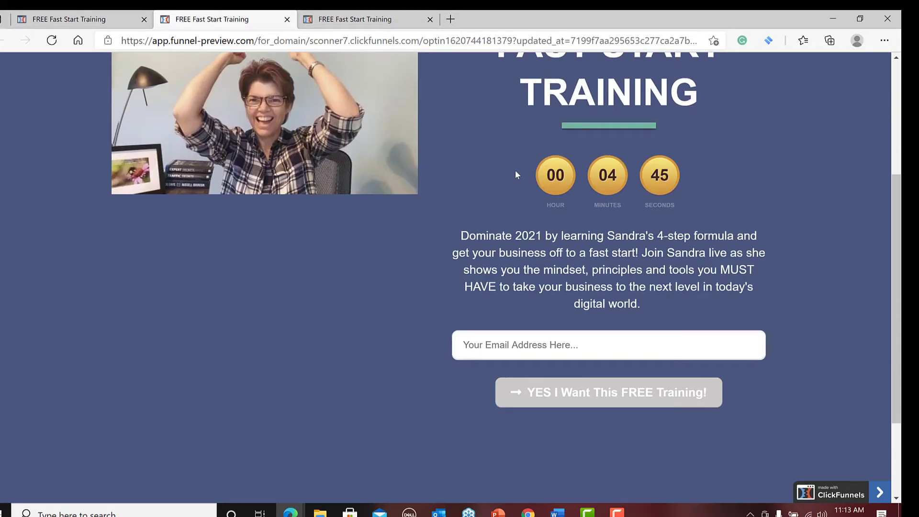
pyautogui.scroll(4, 515, 170)
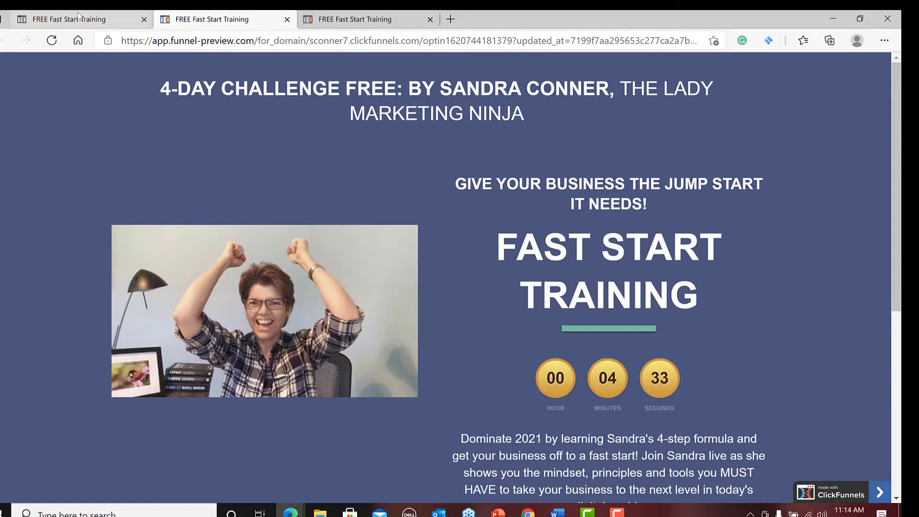
pyautogui.click(98, 20)
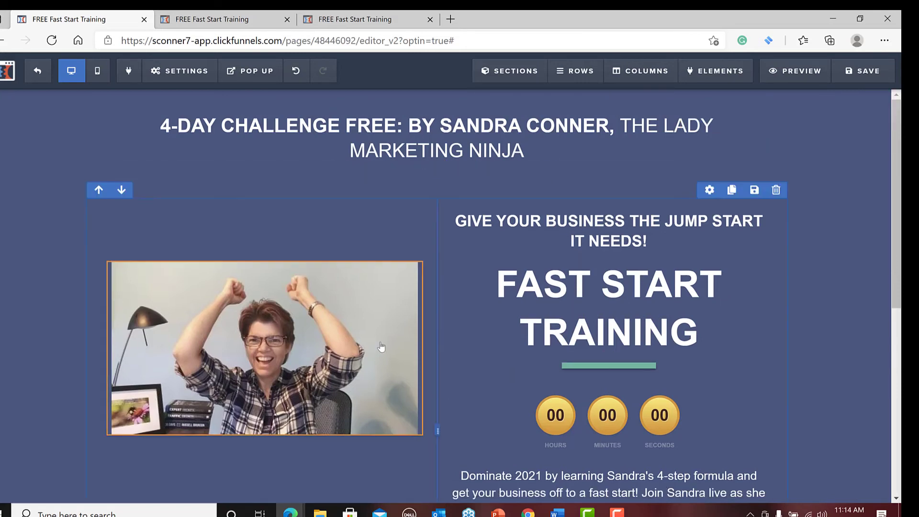
# Check the page in the editor down to the legal footer and save it again.
pyautogui.scroll(-8, 362, 387)
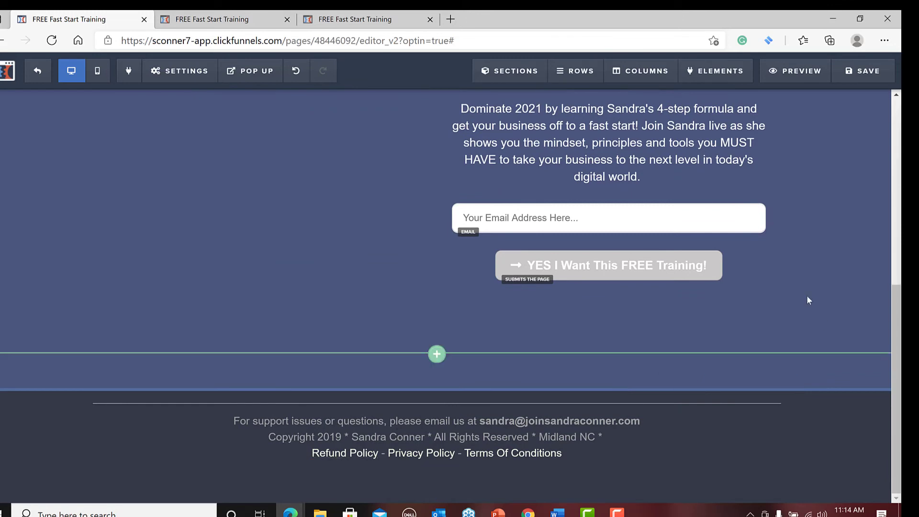
pyautogui.scroll(2, 808, 300)
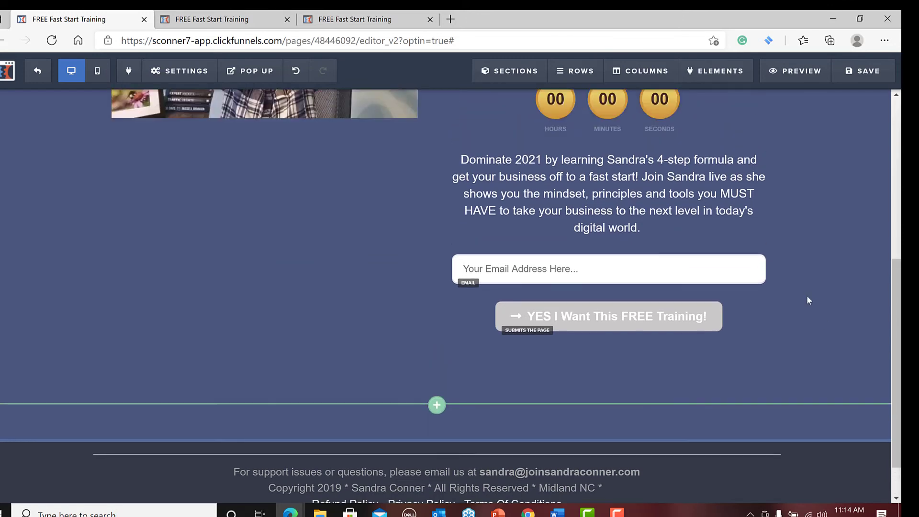
pyautogui.scroll(6, 808, 300)
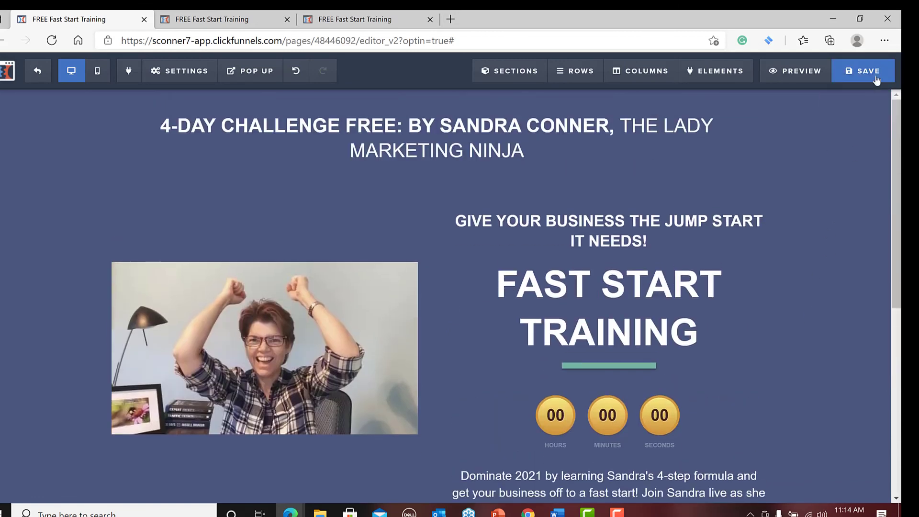
pyautogui.click(871, 73)
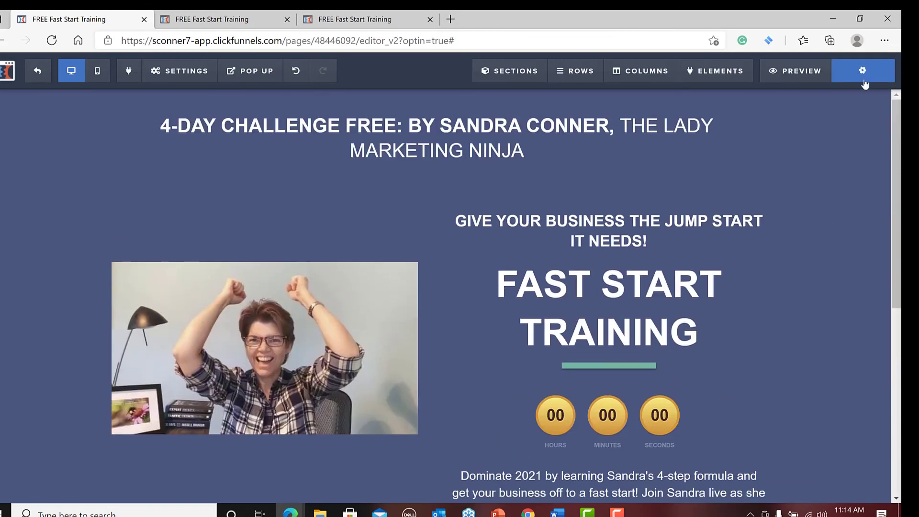